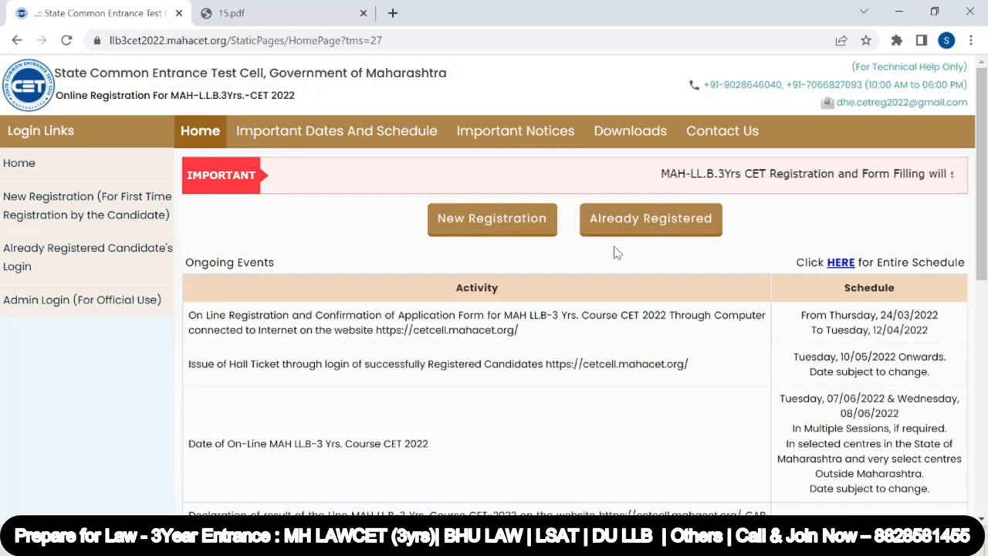
Review the online registration dates in the ongoing events schedule and open the new registration page
drag(874, 331, 935, 342)
click(895, 314)
drag(881, 315, 941, 315)
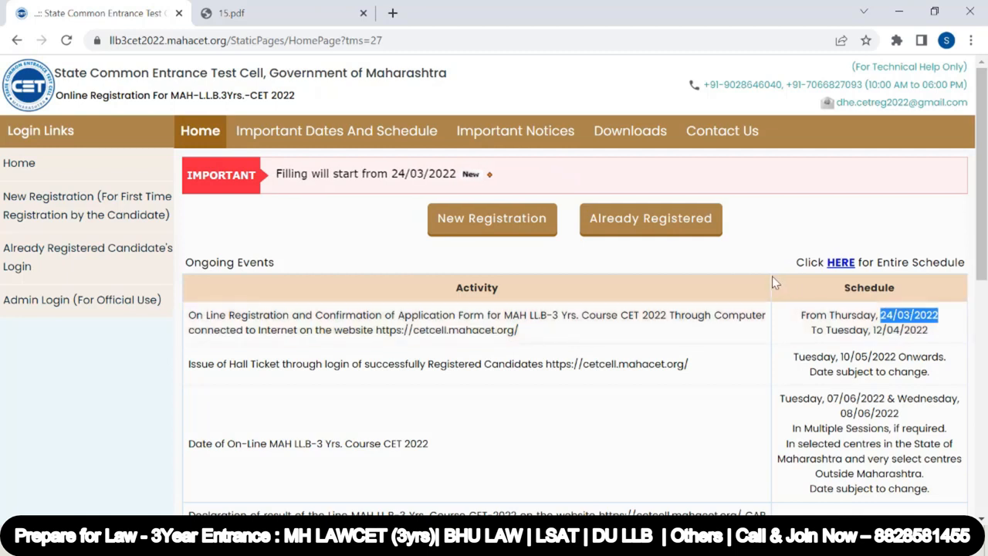
click(503, 223)
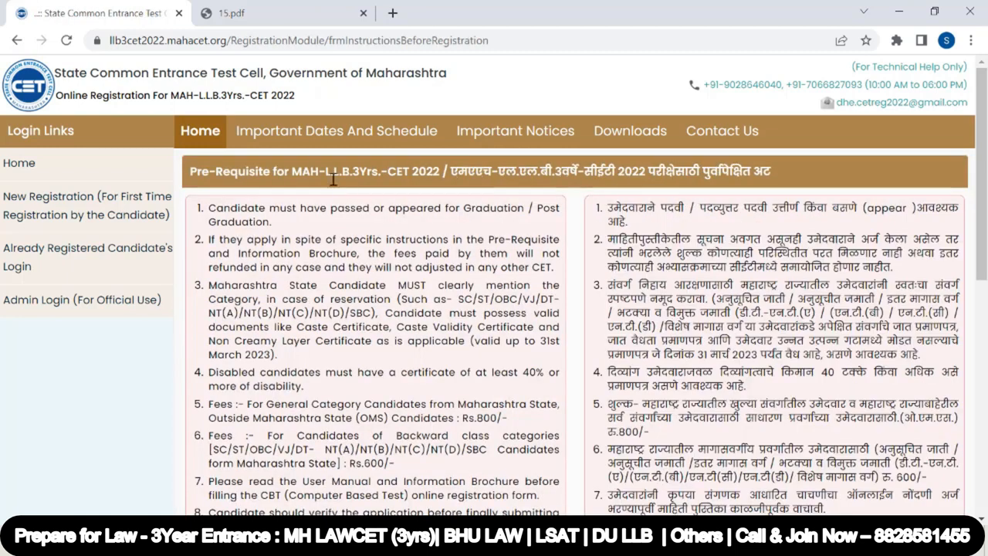
Open the information brochure PDF and read through its eligibility, fees, exam pattern and syllabus sections
click(615, 133)
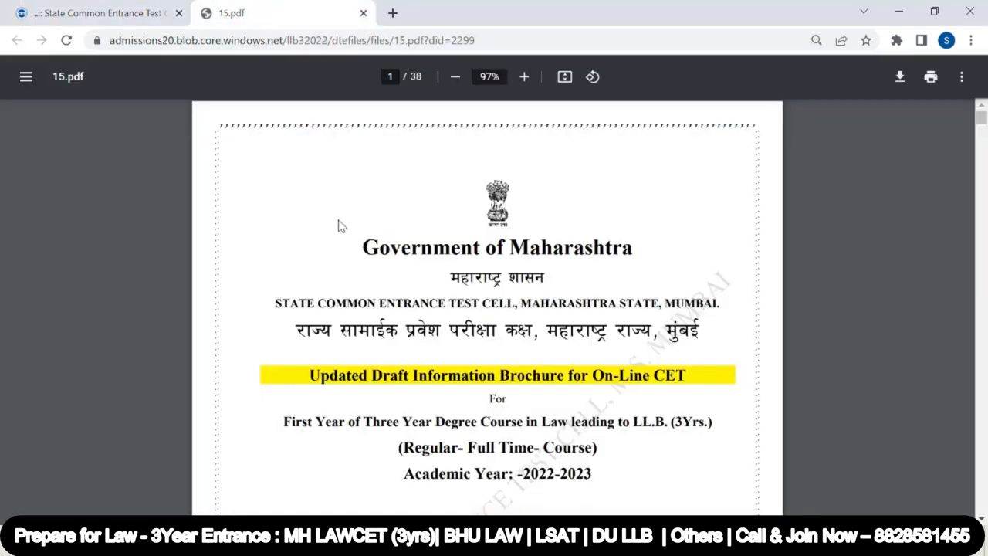
scroll(401, 271, down, 3)
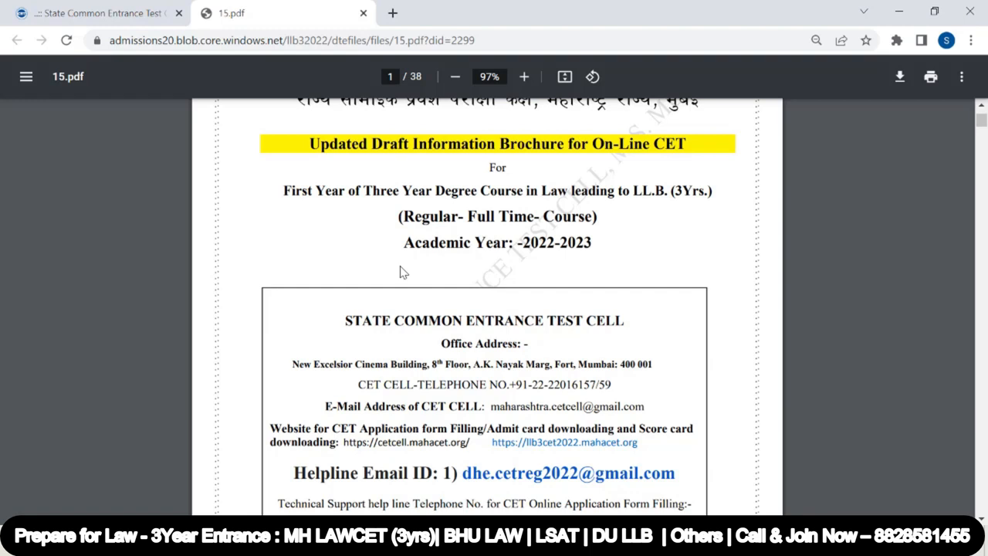
scroll(402, 272, down, 8)
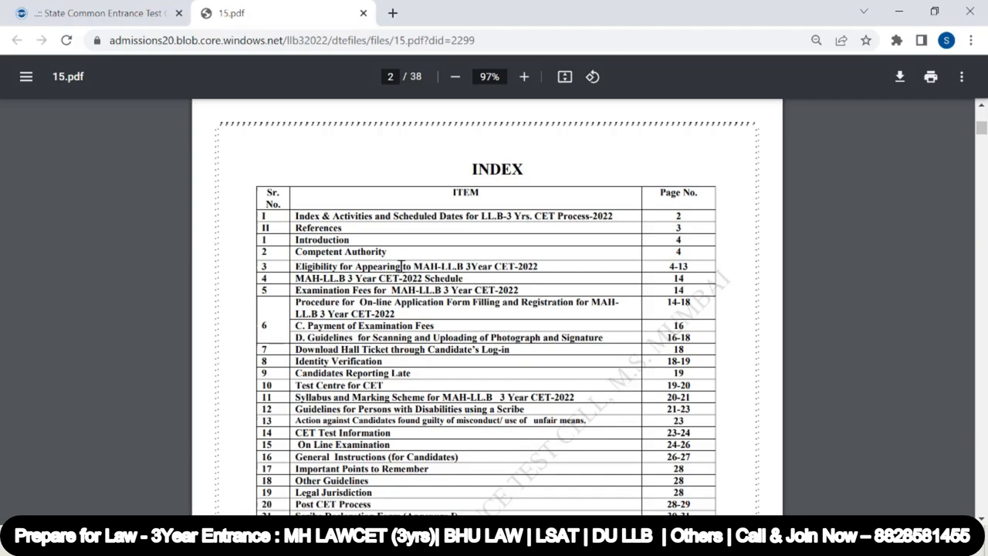
scroll(402, 266, down, 10)
scroll(402, 267, down, 12)
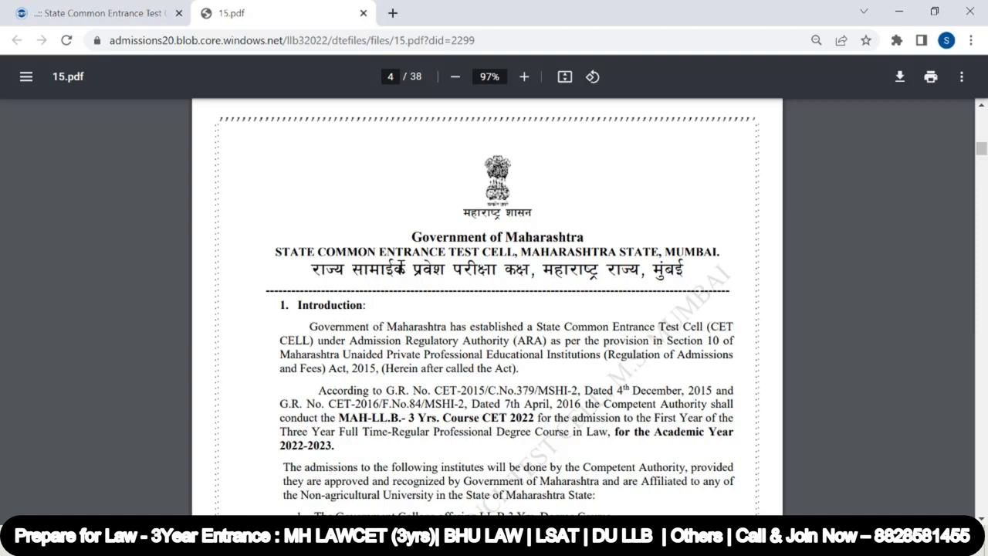
scroll(401, 266, down, 3)
scroll(400, 267, down, 10)
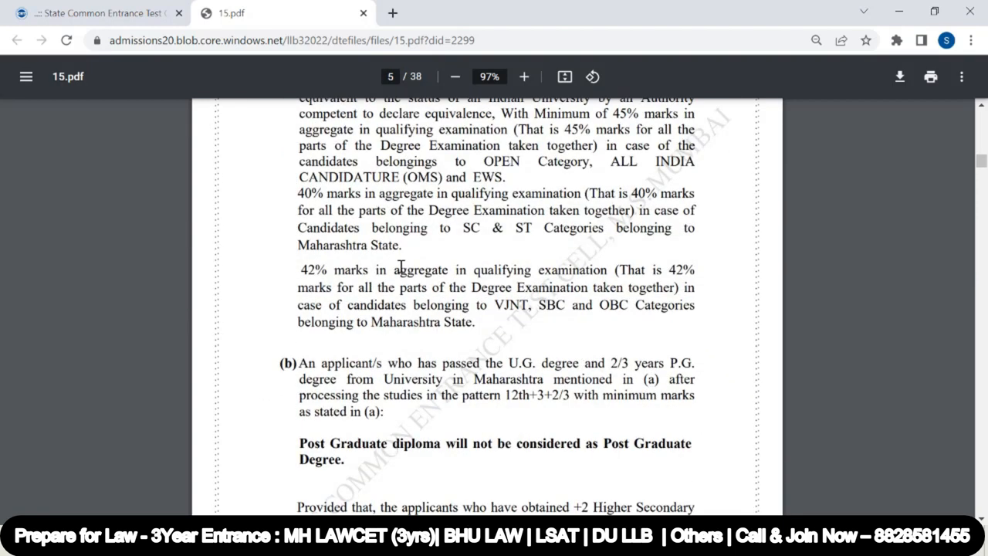
scroll(401, 266, down, 4)
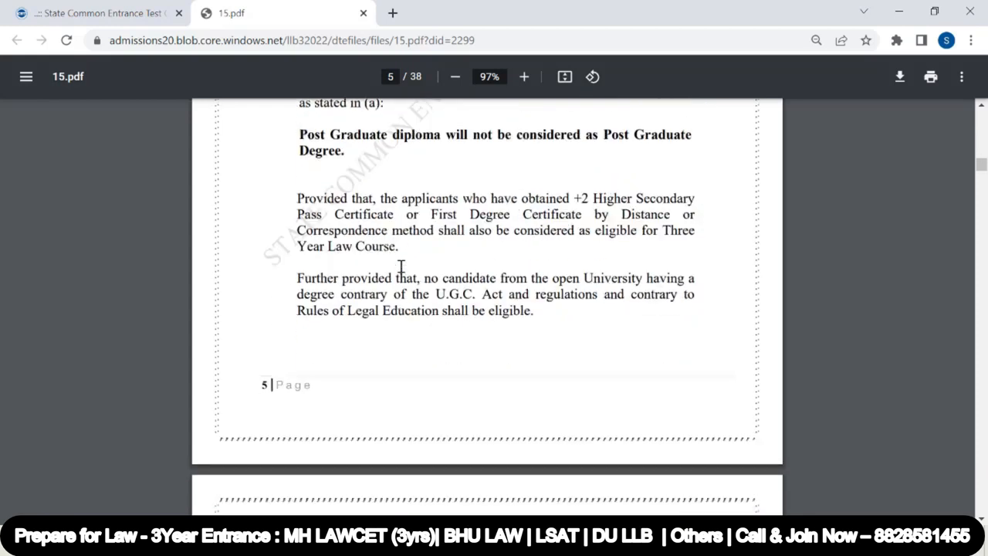
scroll(400, 267, down, 13)
scroll(401, 266, down, 4)
scroll(401, 266, down, 5)
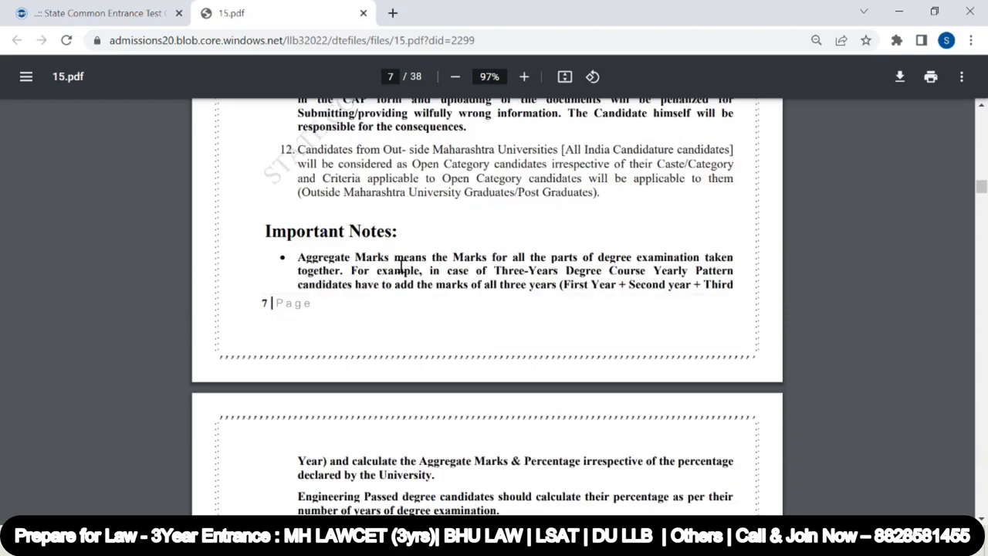
scroll(401, 266, down, 6)
scroll(401, 266, down, 5)
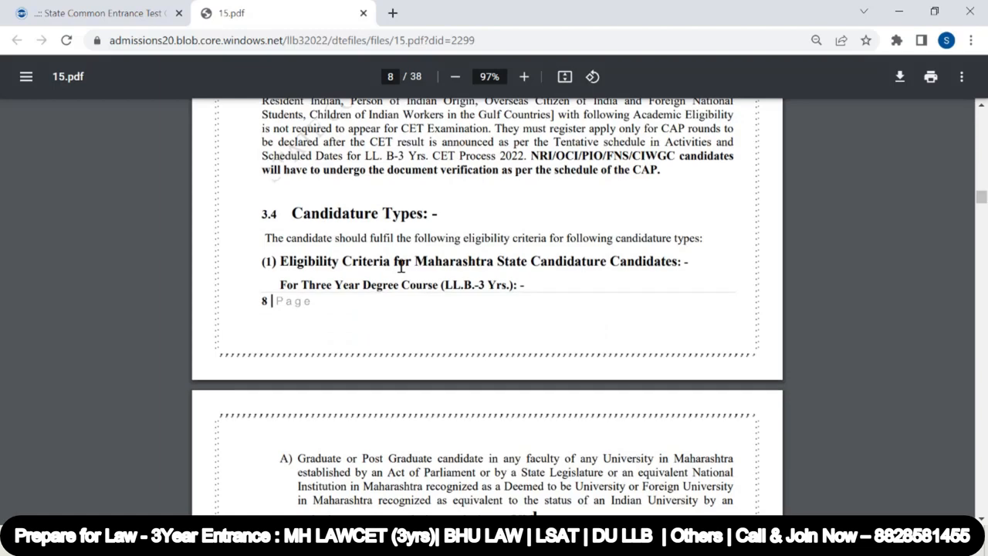
scroll(401, 266, down, 20)
scroll(400, 266, down, 15)
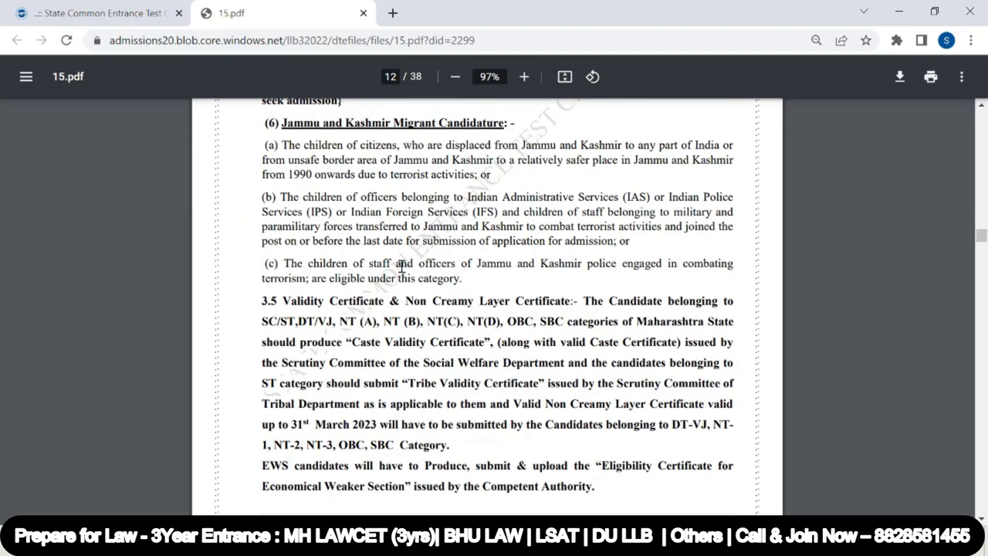
scroll(401, 266, down, 13)
scroll(401, 266, down, 15)
scroll(401, 267, down, 15)
scroll(401, 267, down, 15)
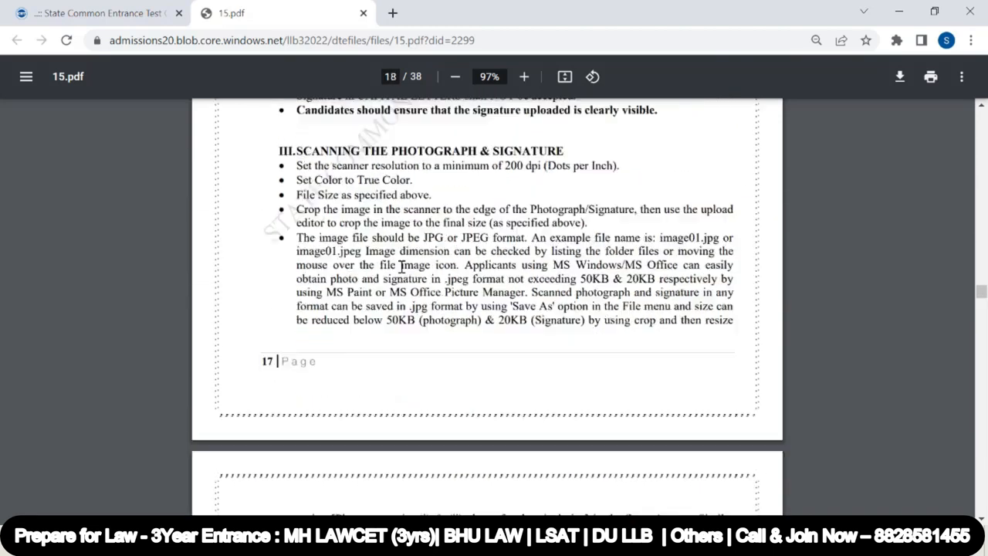
scroll(401, 266, down, 4)
scroll(400, 266, down, 5)
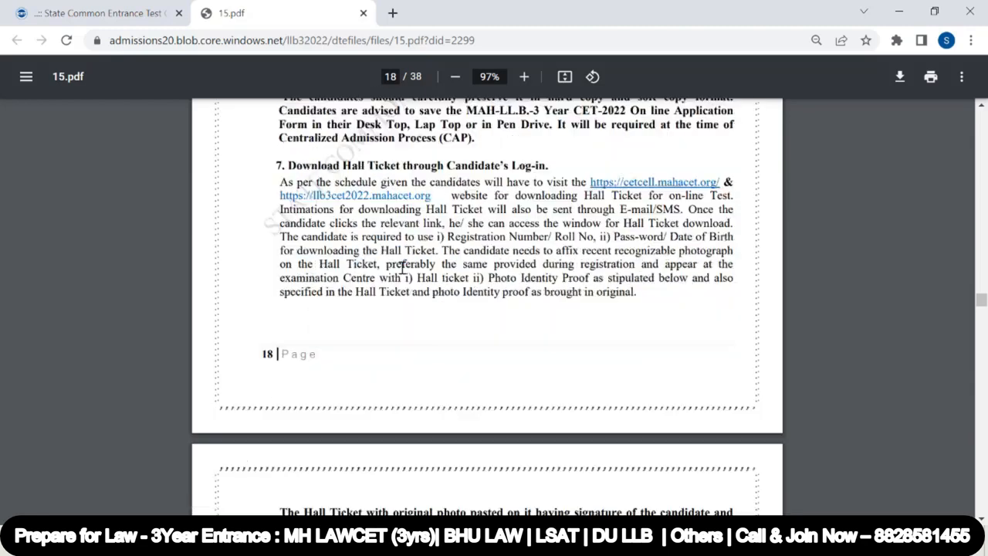
scroll(402, 268, down, 20)
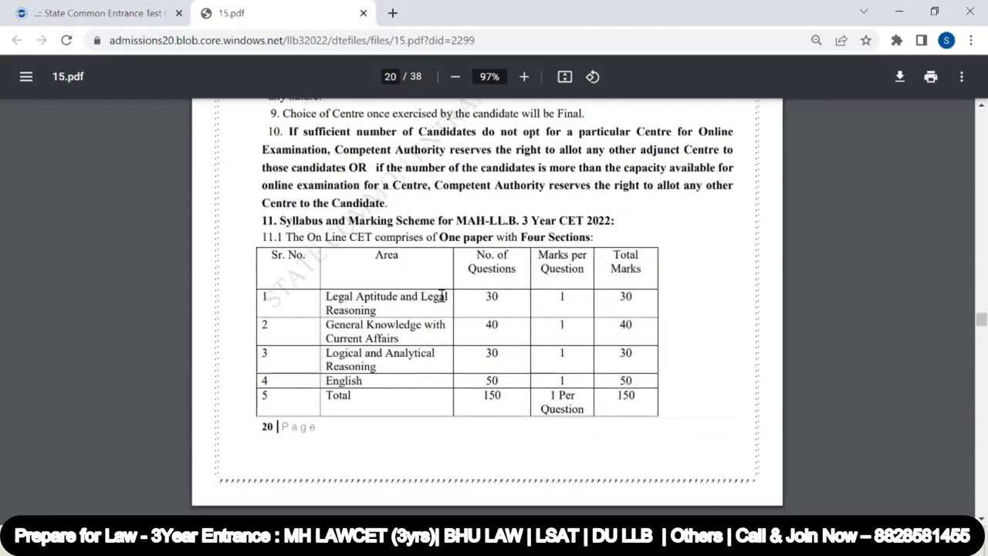
scroll(442, 296, down, 12)
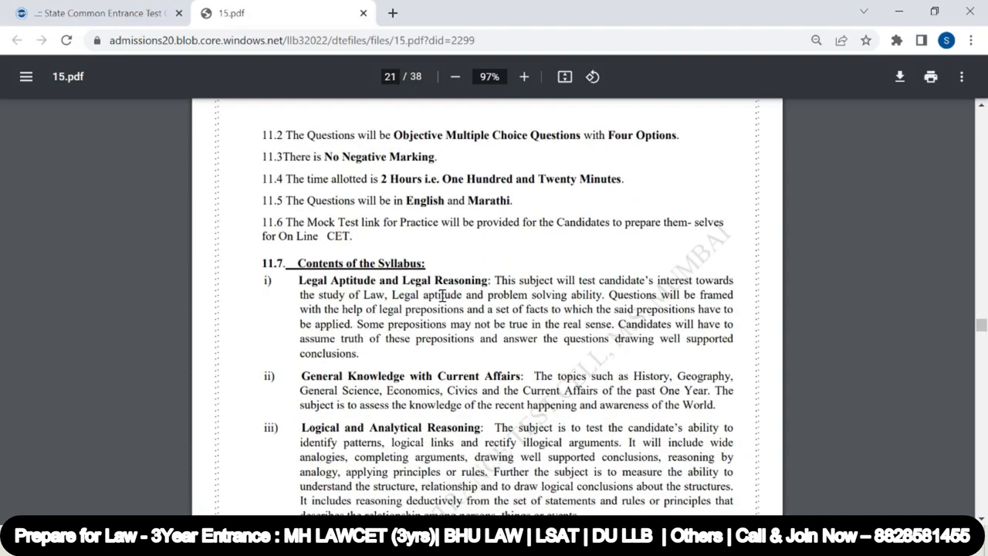
scroll(402, 255, up, 7)
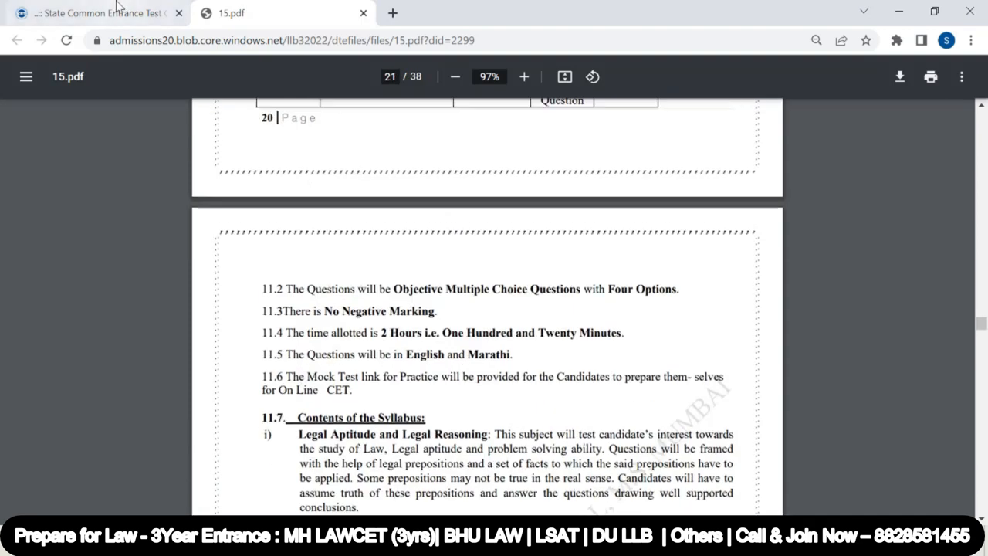
Return to the registration tab, accept the pre-requisite declaration and proceed to the registration details form
click(104, 13)
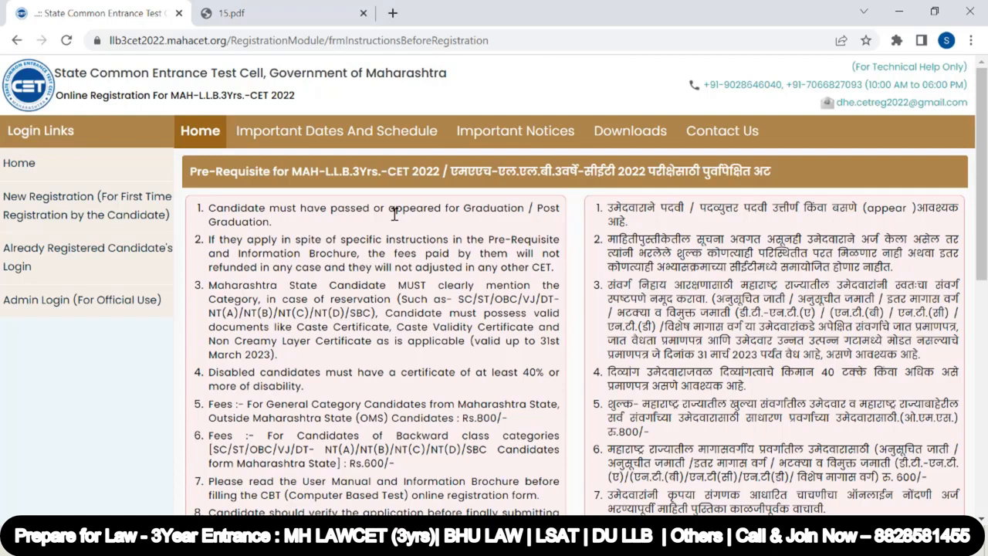
scroll(393, 213, down, 2)
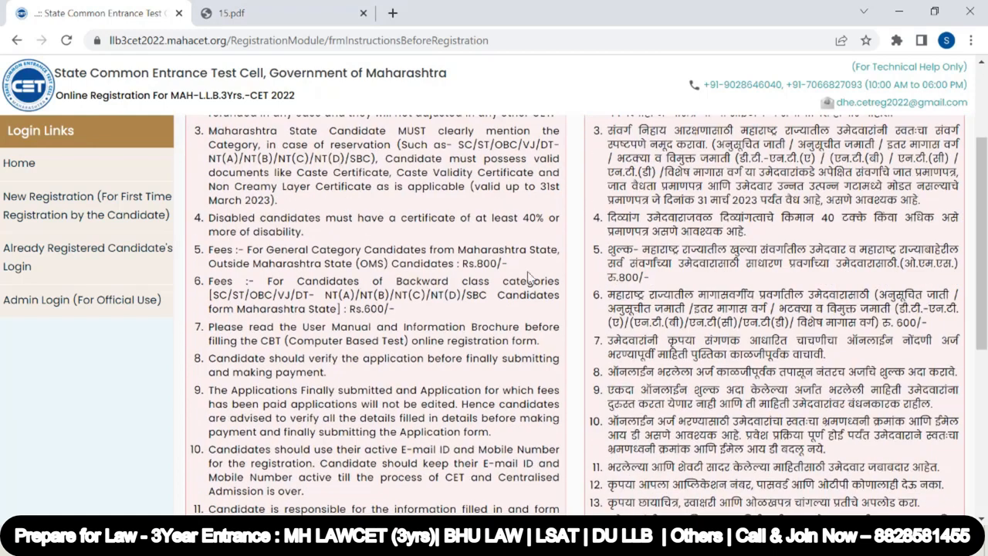
scroll(451, 329, down, 1)
scroll(452, 333, down, 2)
click(202, 499)
scroll(331, 402, down, 2)
click(549, 433)
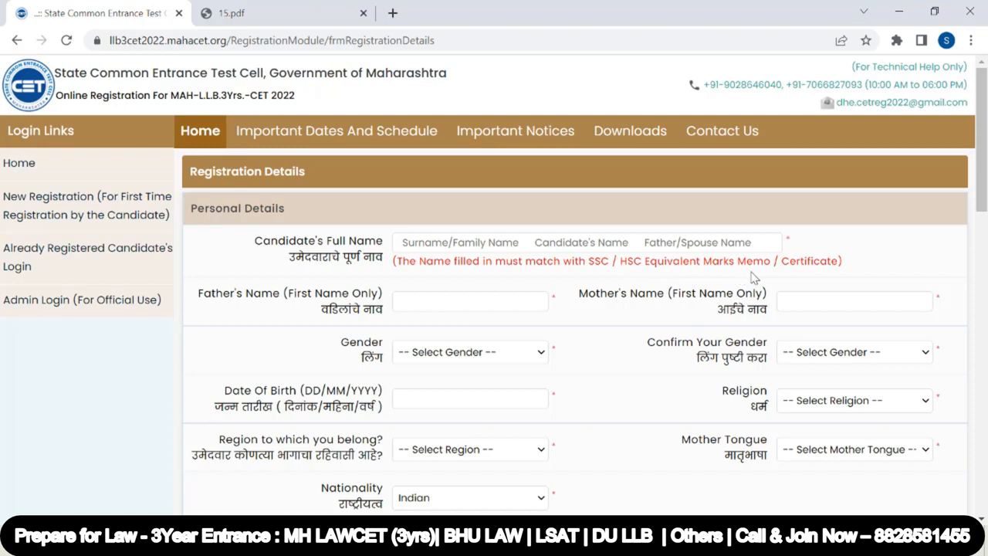
Enter the candidate's full name, father's first name and mother's first name in the personal details
drag(564, 262, 834, 257)
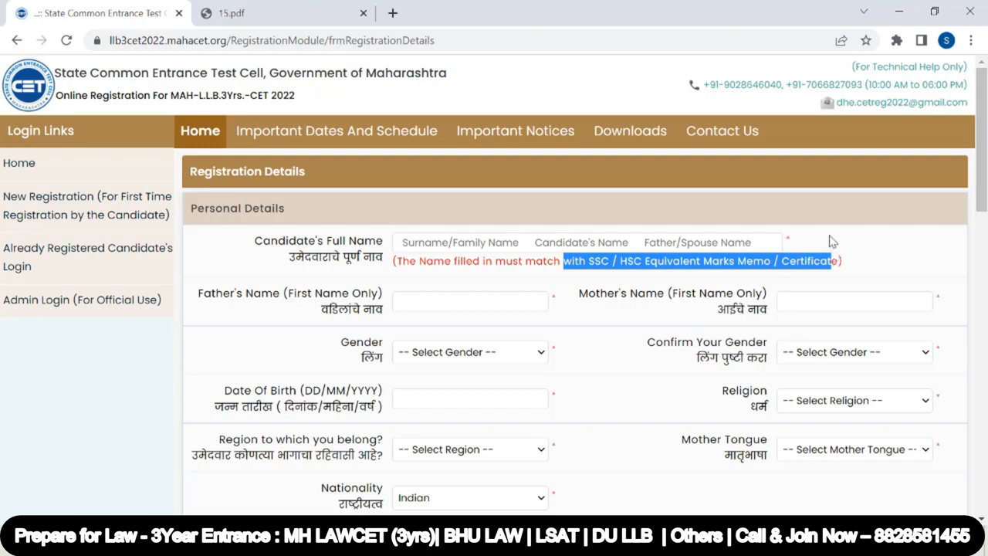
click(831, 242)
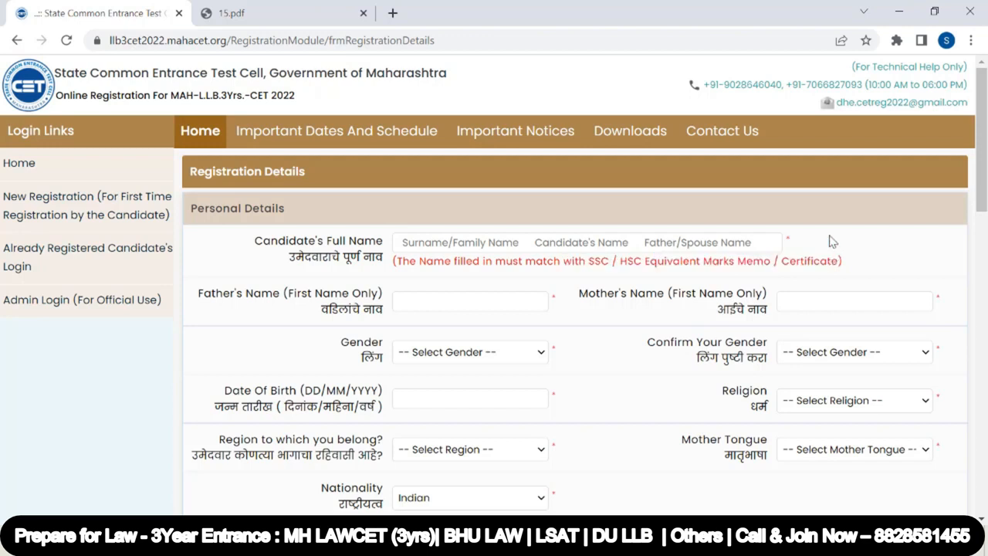
click(405, 244)
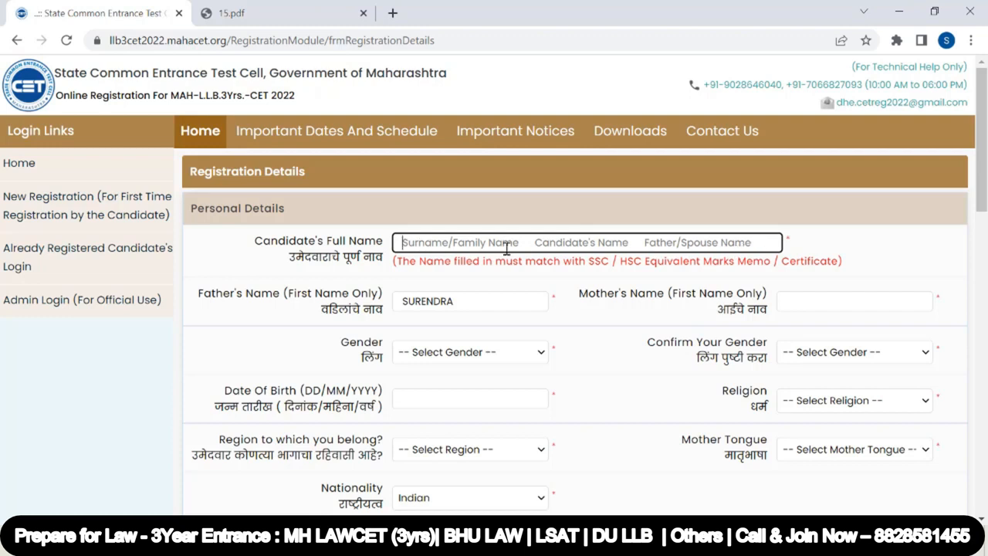
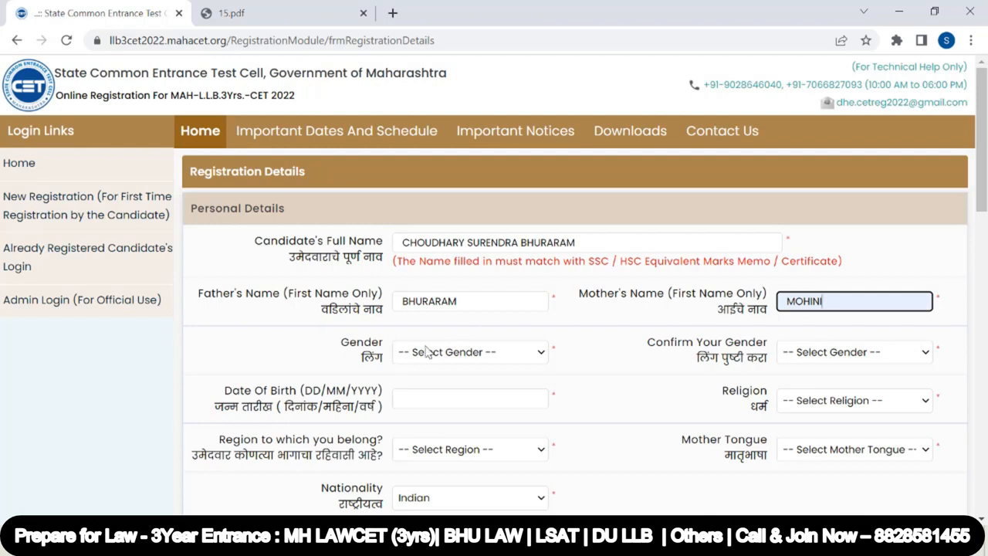
Set gender and confirmed gender to Male and enter the candidate's date of birth
scroll(809, 351, down, 1)
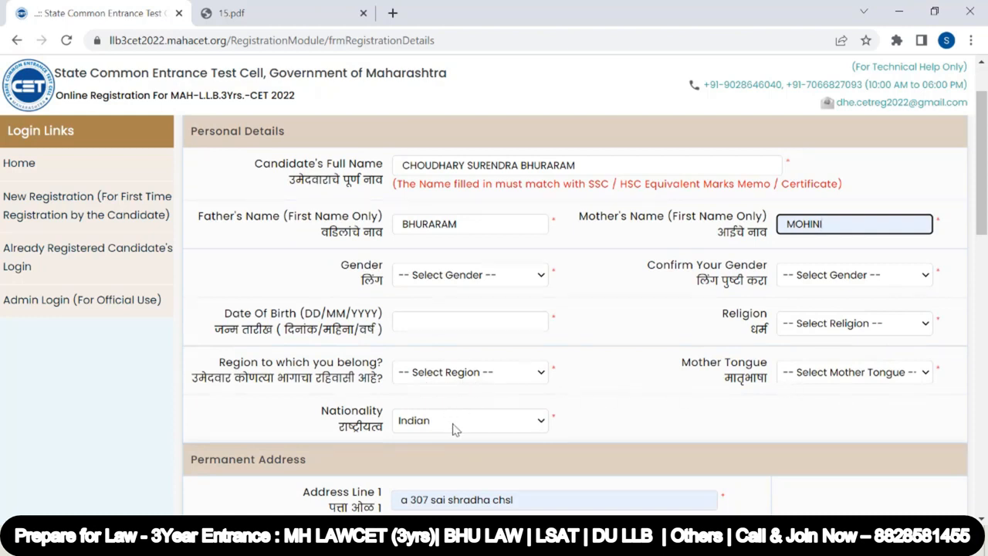
click(542, 276)
click(489, 325)
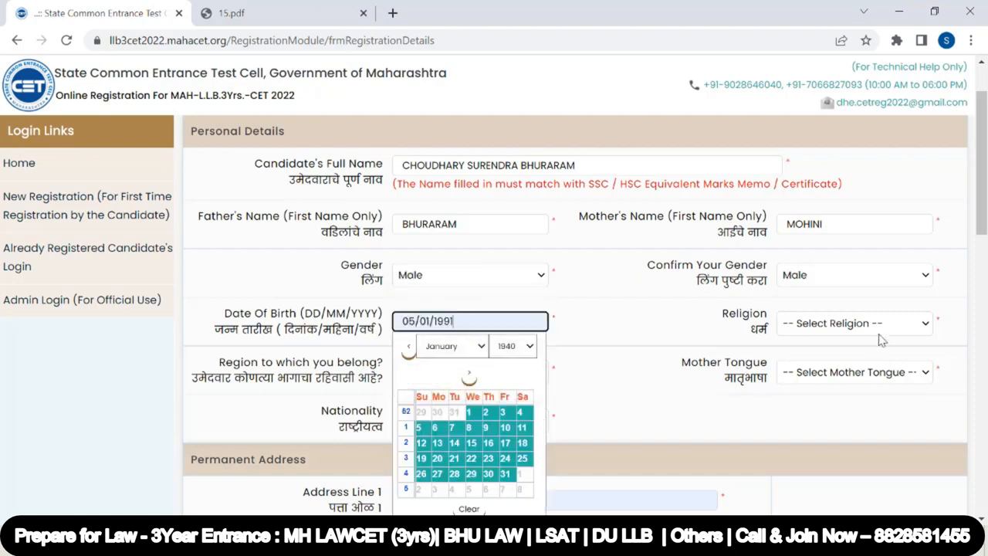
Select Hindu as the candidate's religion
click(853, 325)
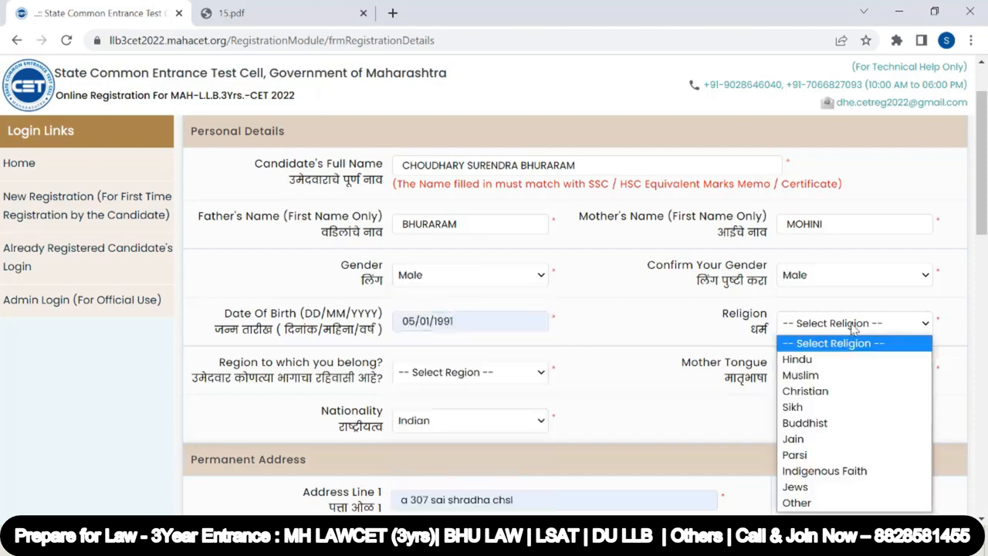
click(797, 359)
click(853, 323)
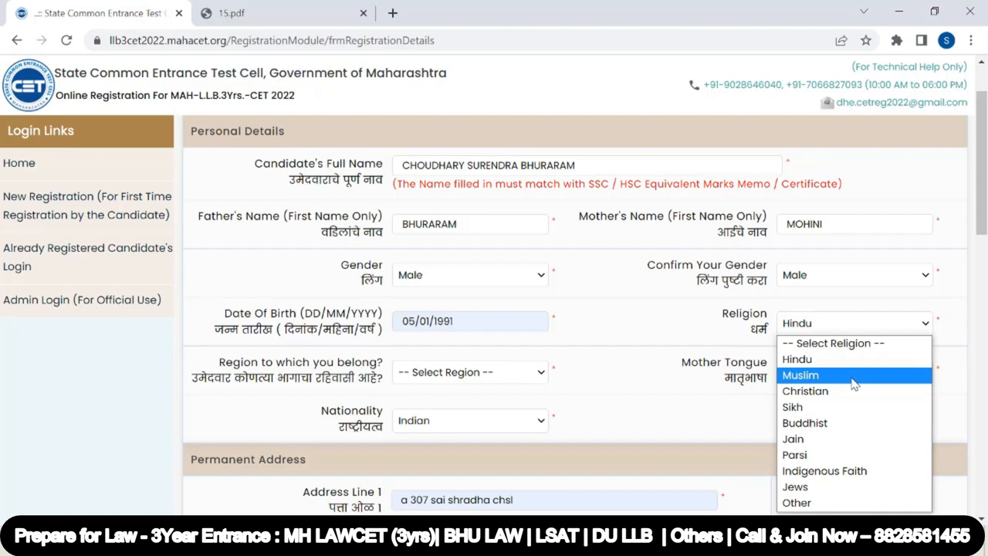
click(641, 341)
Select Rural as the region the candidate belongs to
click(466, 379)
click(466, 381)
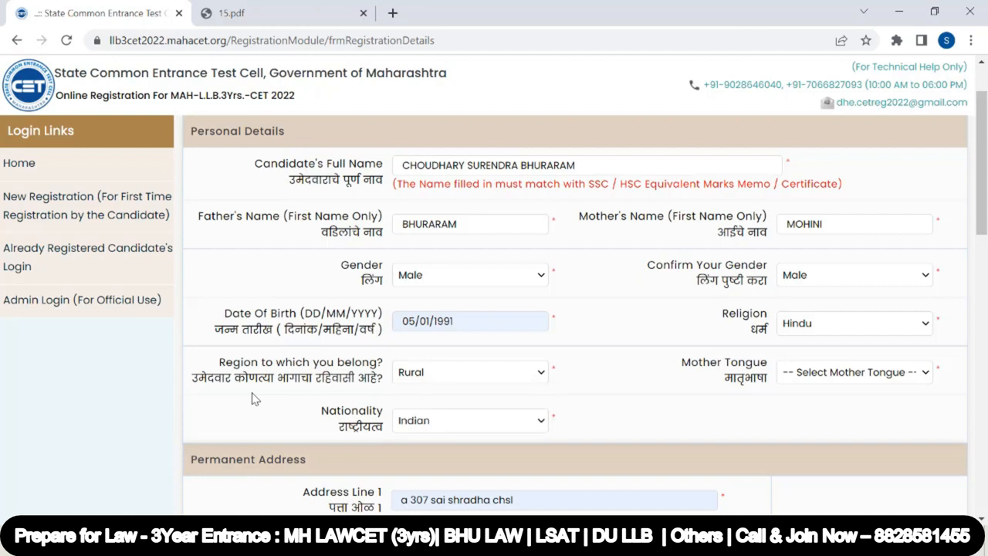
click(462, 373)
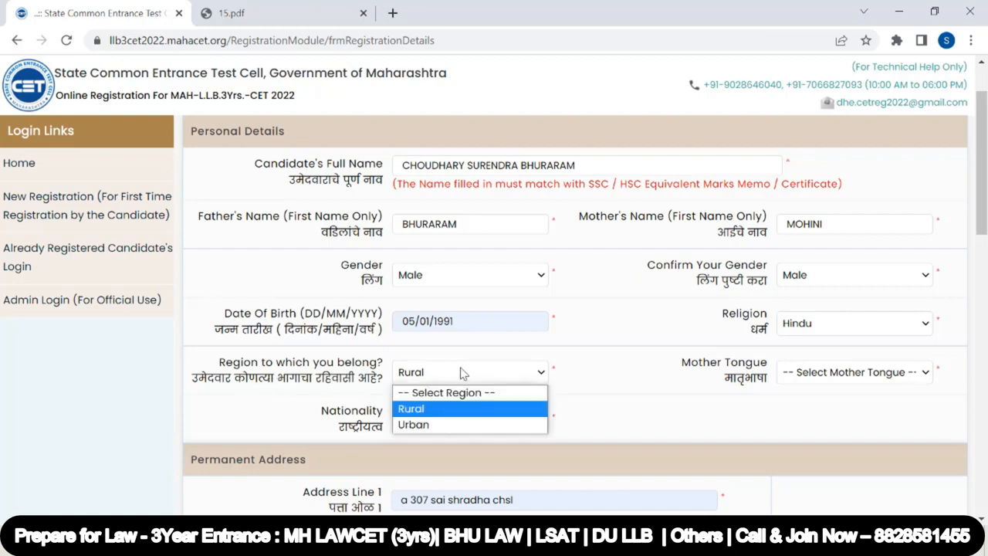
click(466, 409)
Choose Hindi as the candidate's mother tongue
click(813, 378)
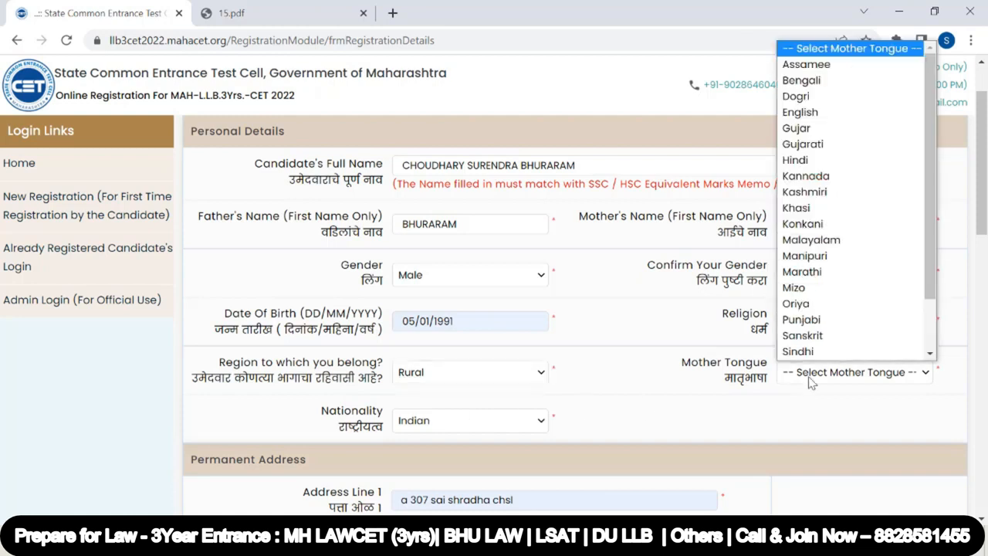
click(869, 159)
scroll(513, 310, down, 4)
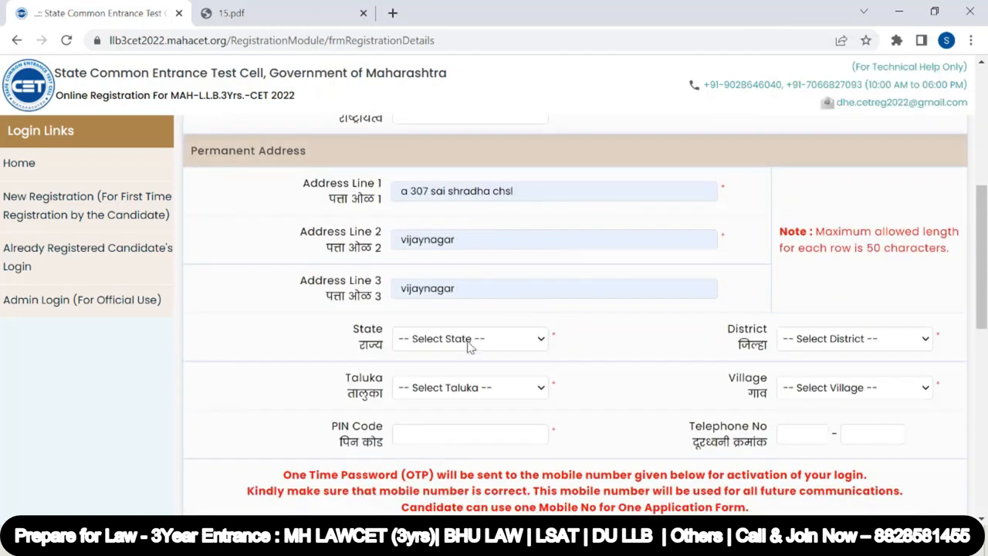
Set the permanent address state to Maharashtra and the district to Palghar
click(471, 346)
scroll(474, 309, down, 2)
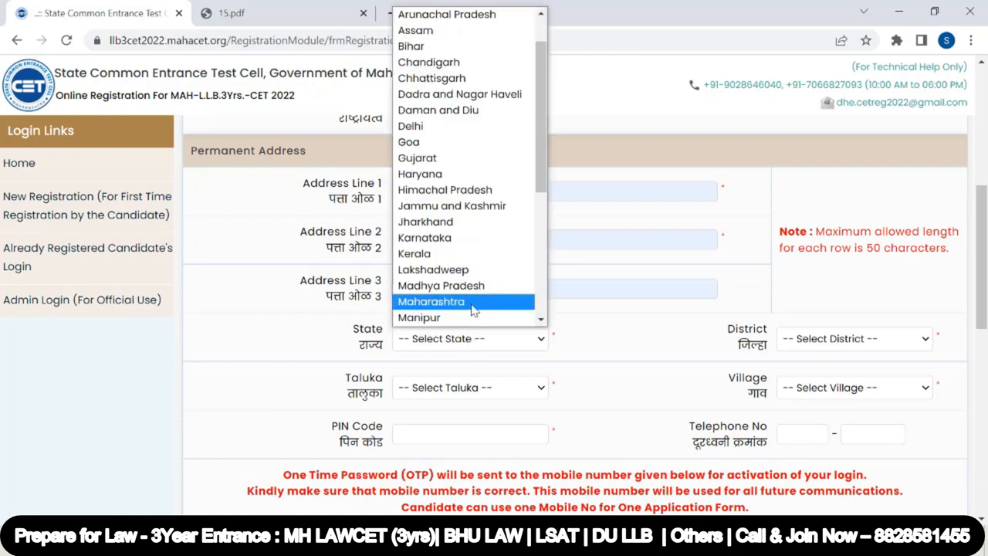
click(472, 309)
click(847, 342)
Choose Vasai as the taluka and pick the village for the permanent address
click(485, 389)
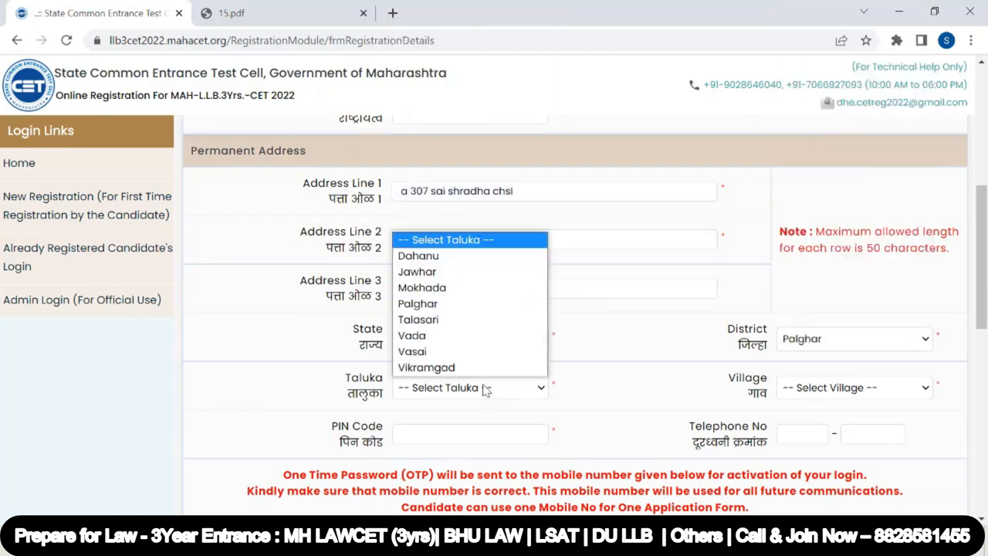
click(465, 341)
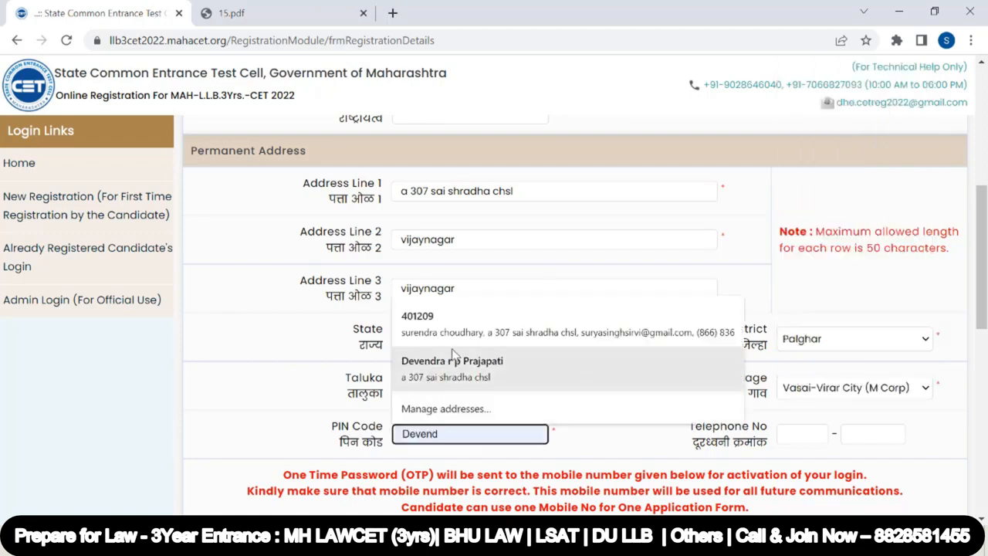
click(518, 337)
Enter the landline STD code and telephone number for the permanent address
click(814, 437)
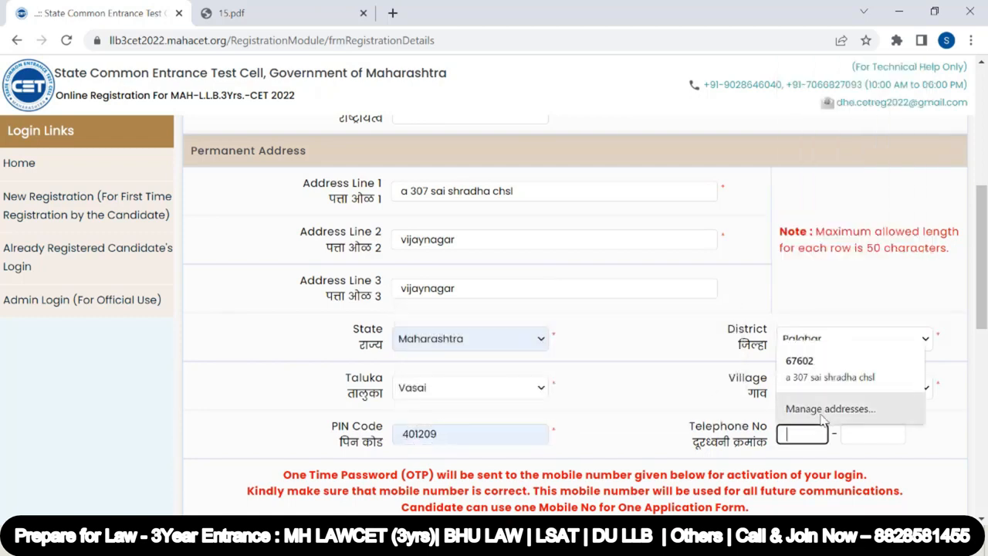
click(865, 436)
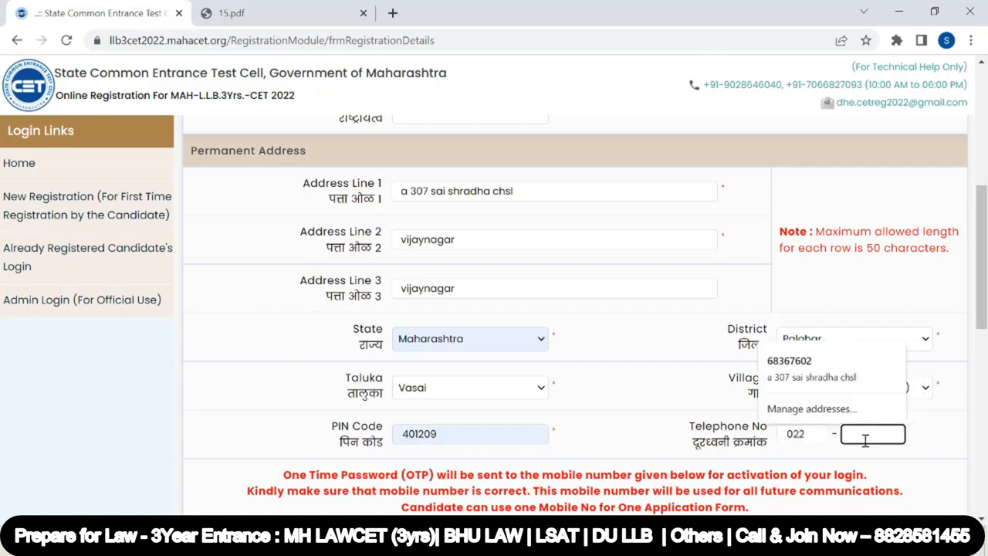
Check the mobile number and mark the correspondence address as the same as the permanent address
scroll(468, 397, down, 2)
click(467, 394)
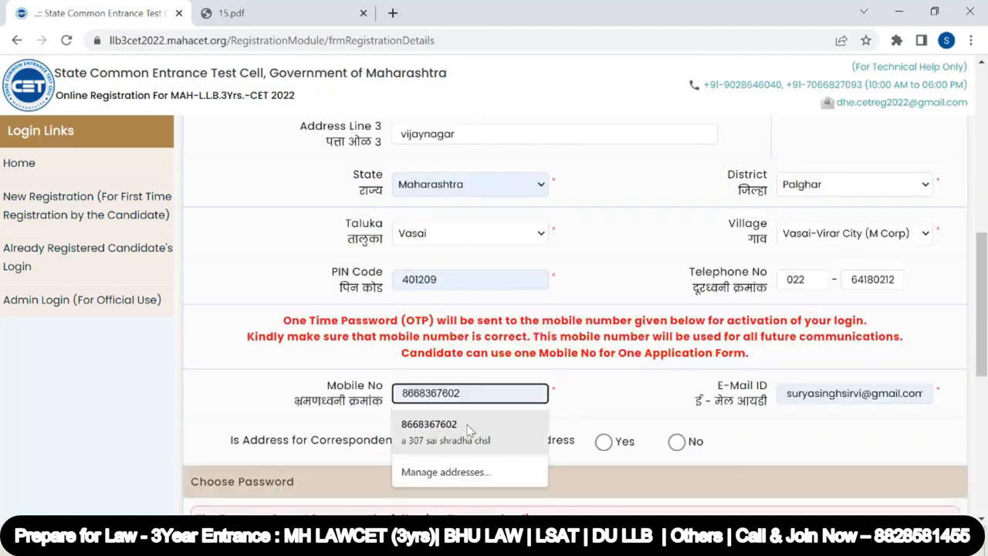
click(469, 434)
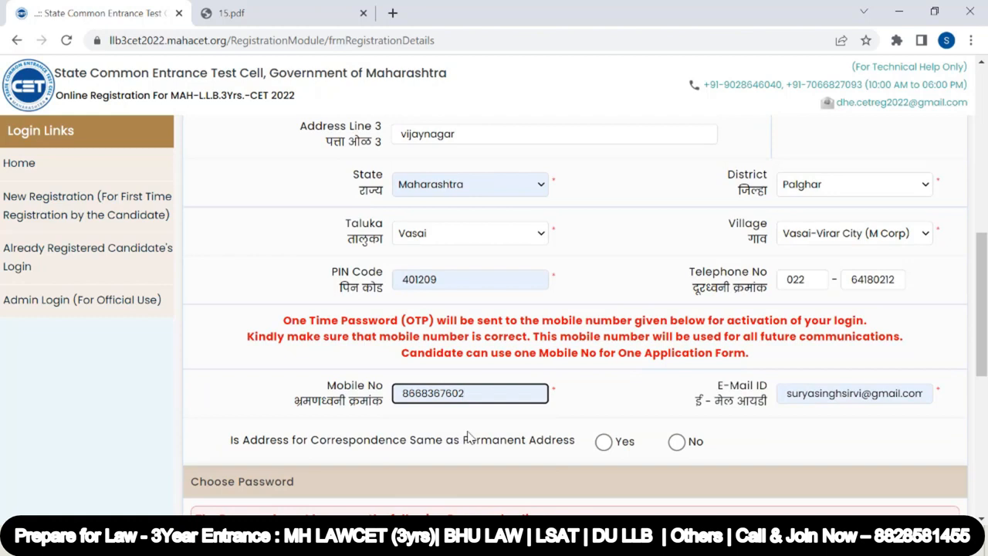
double_click(477, 394)
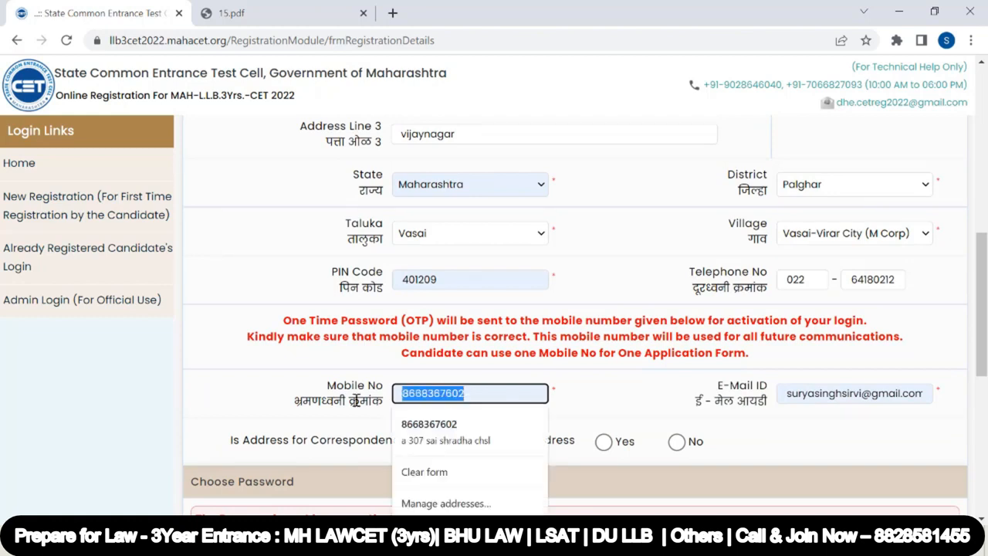
click(827, 417)
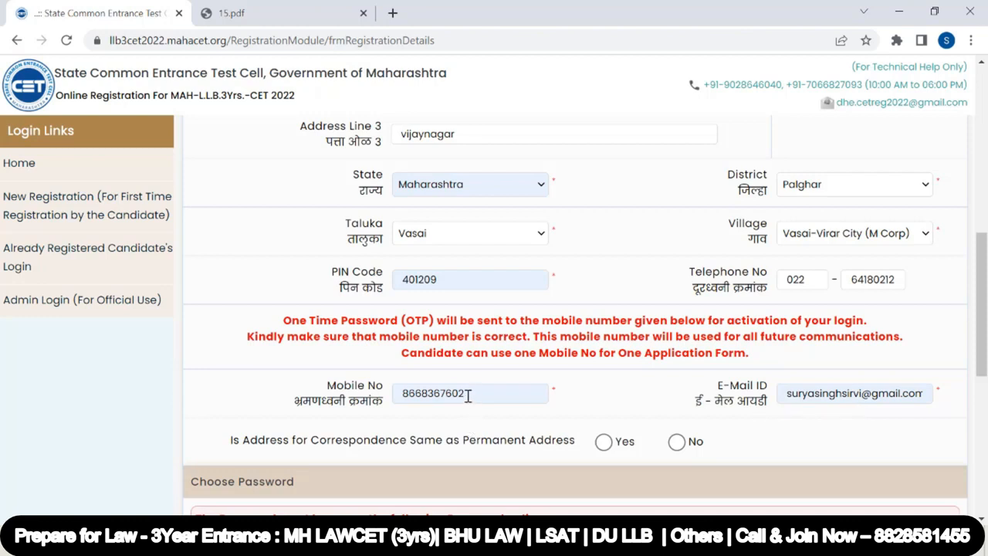
drag(471, 397, 391, 395)
click(602, 382)
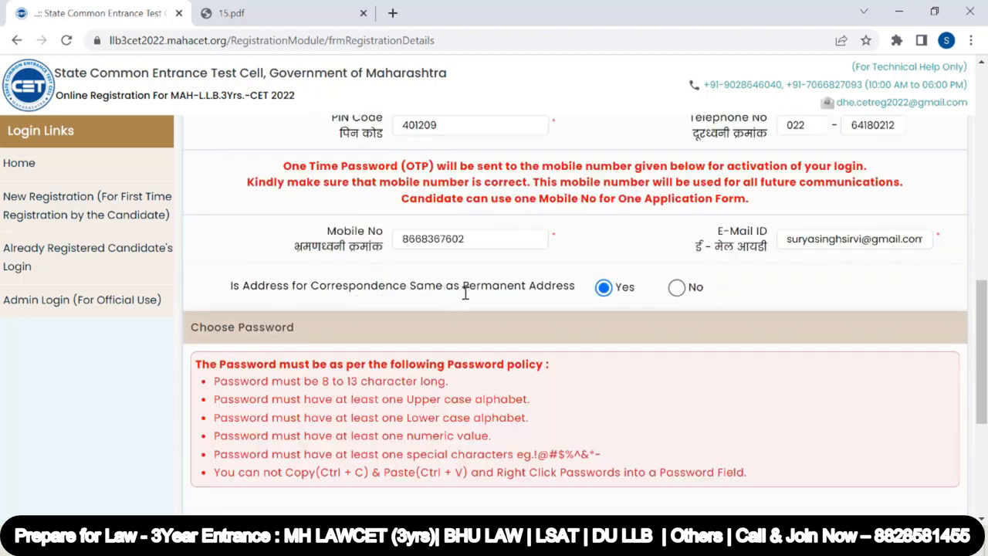
Enter the case-sensitive security pin shown and save the registration details to proceed
scroll(587, 294, down, 1)
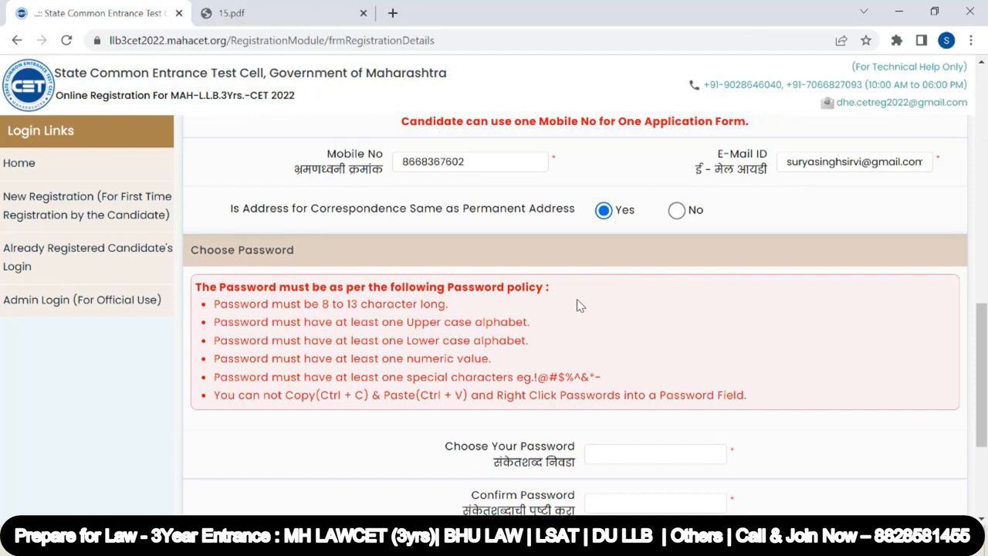
scroll(580, 309, down, 1)
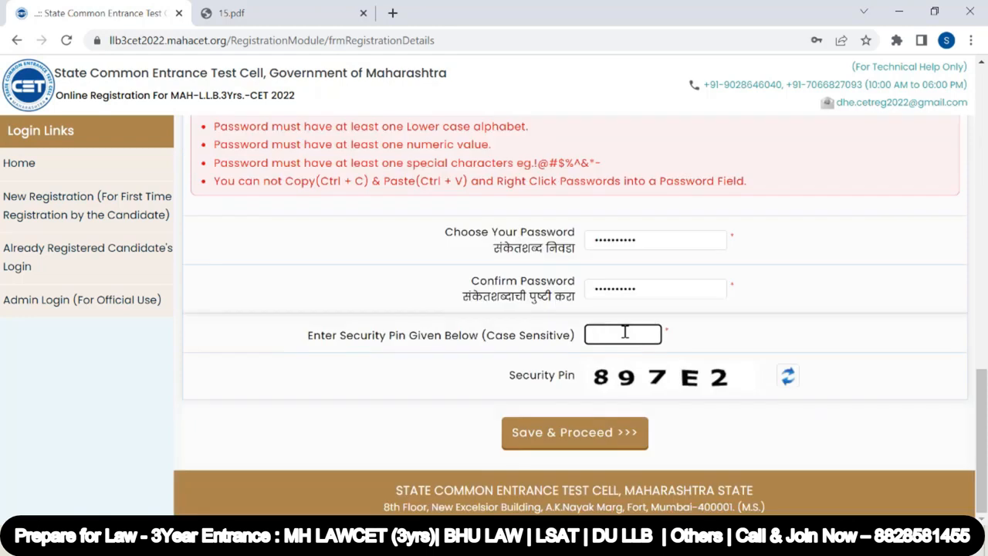
text(897E2)
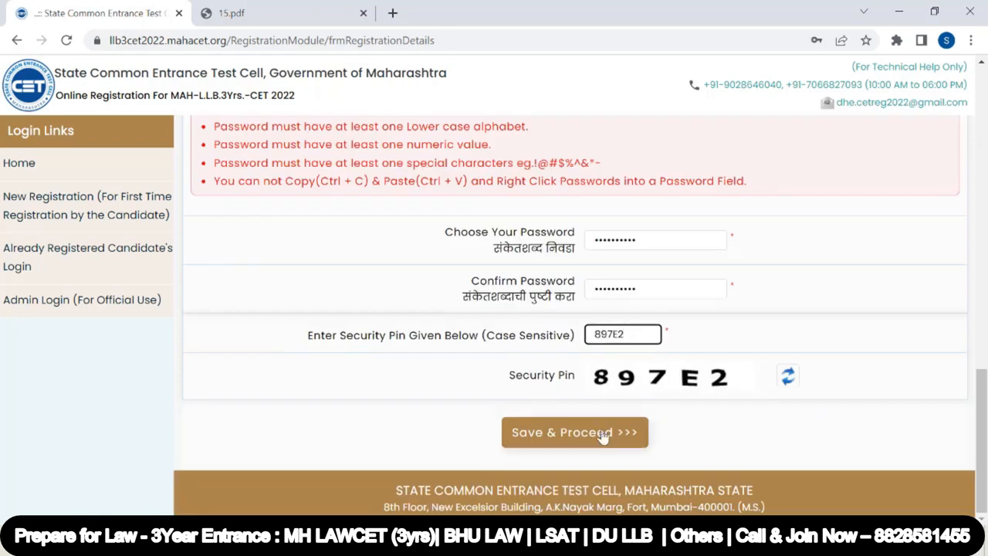
click(603, 437)
key(Return)
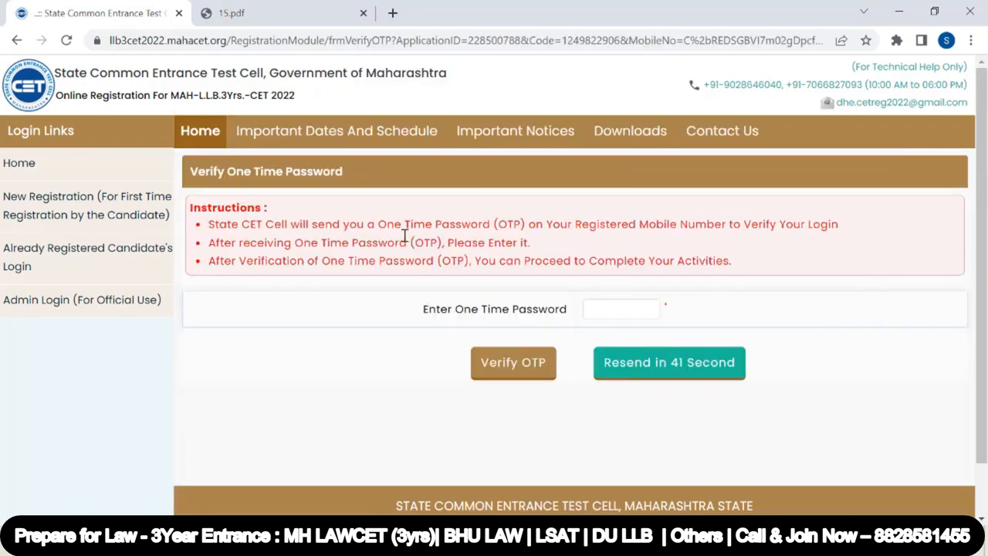
Enter the one-time password sent to the mobile number and verify it
drag(387, 224, 491, 224)
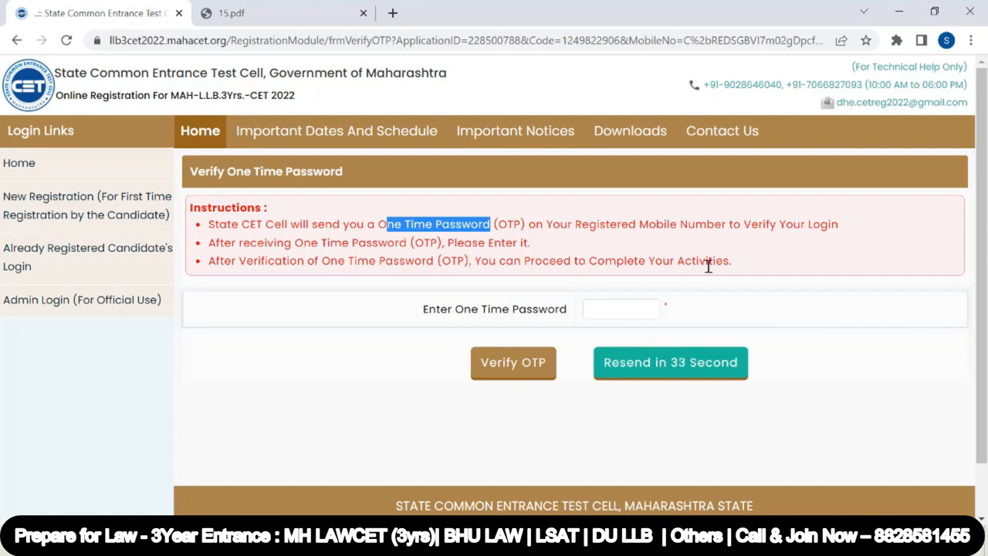
click(323, 294)
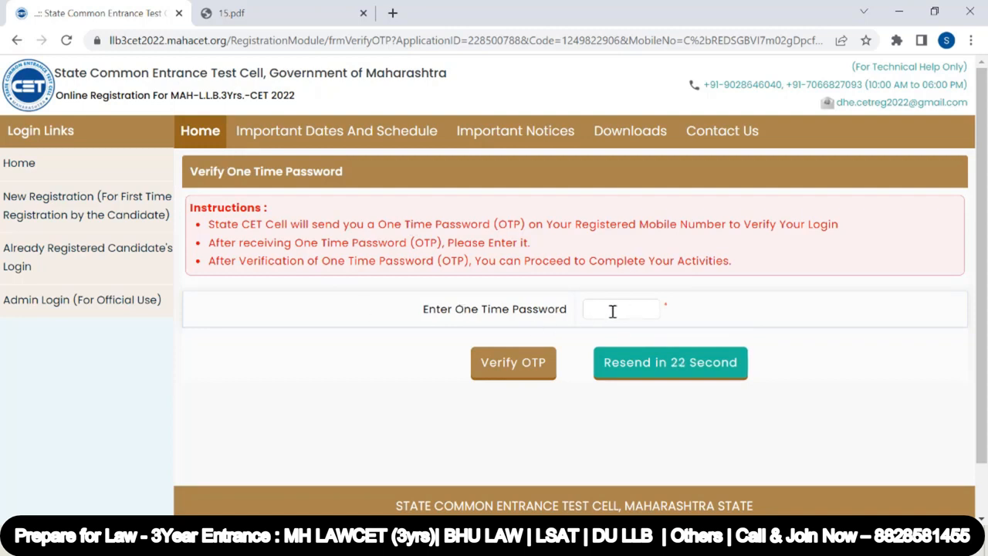
click(612, 312)
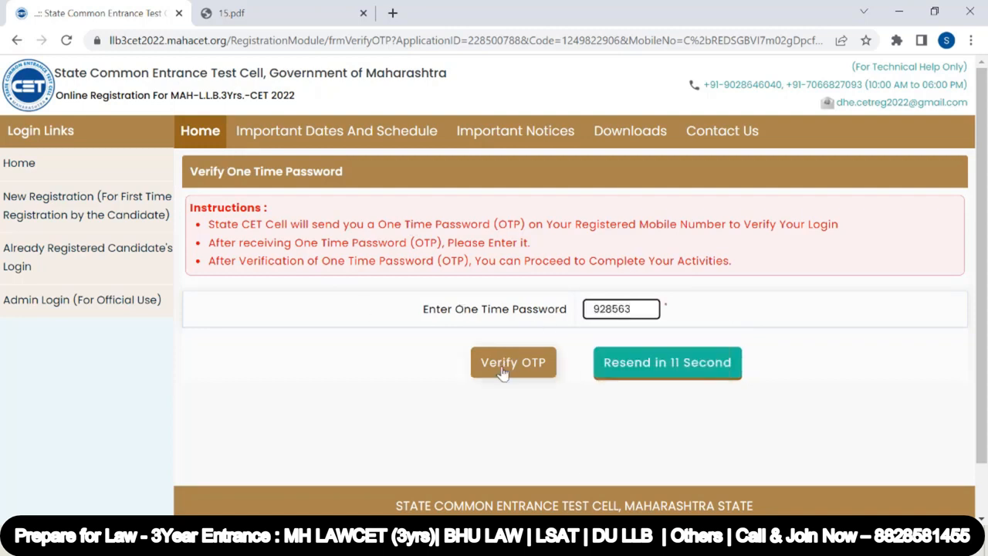
click(502, 371)
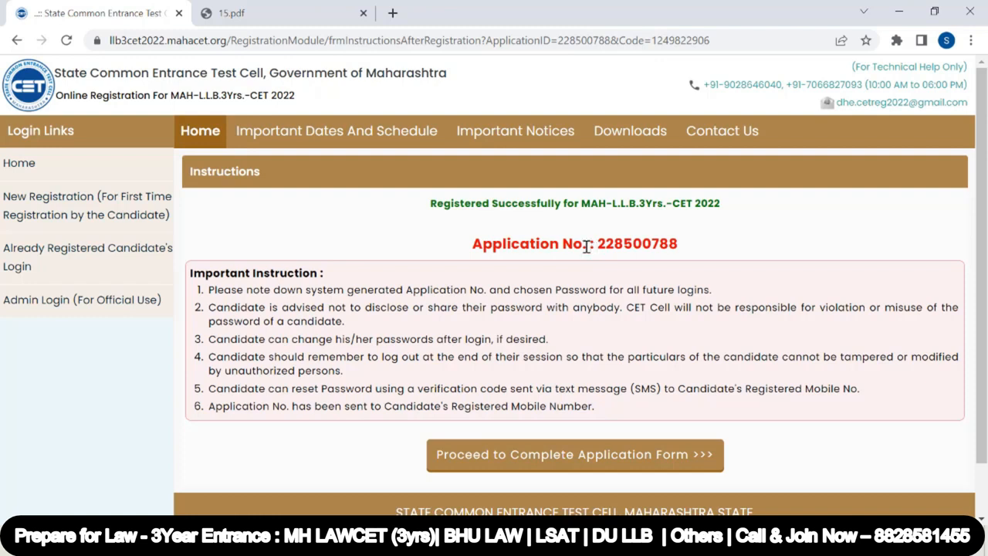
Copy the generated application number and proceed to complete the application form
drag(430, 203, 745, 208)
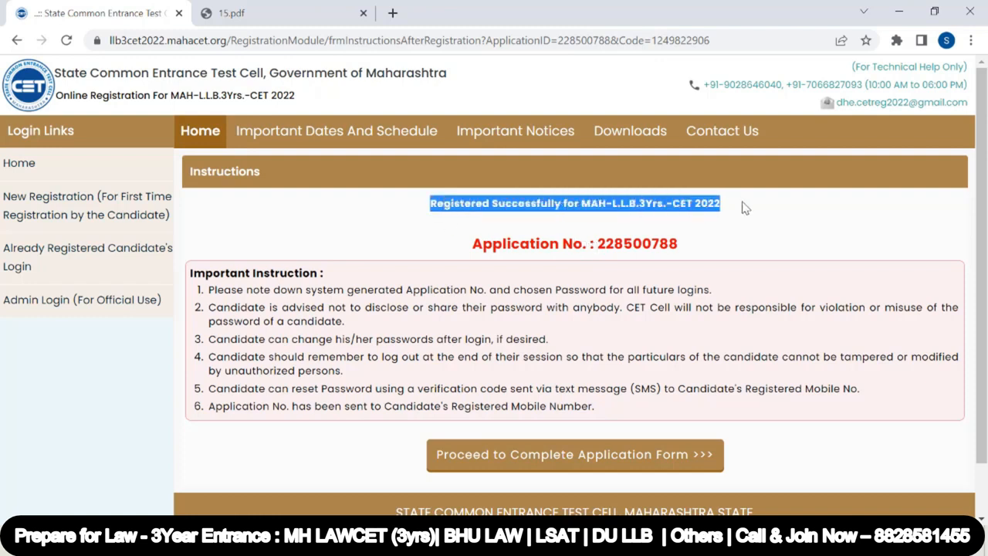
drag(597, 243, 699, 247)
key(ctrl+c)
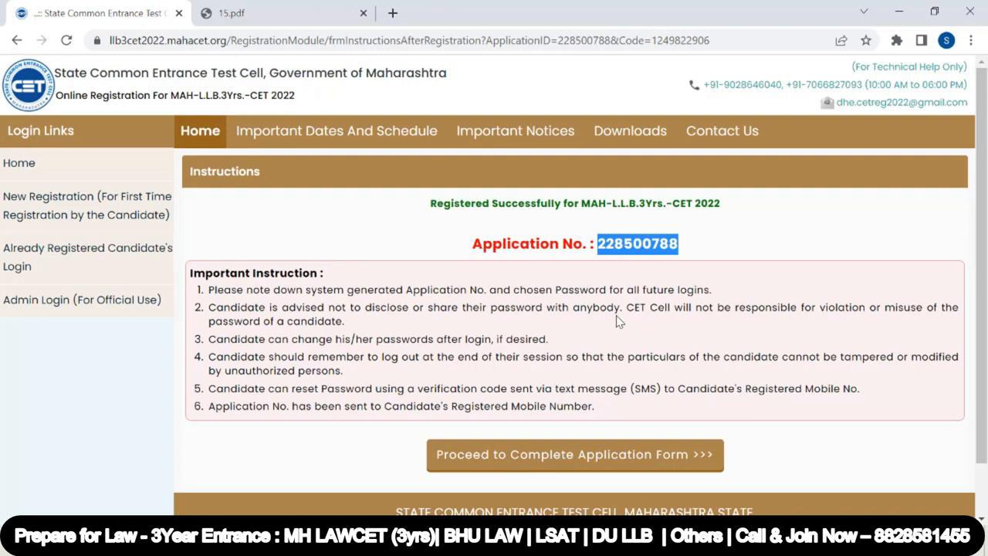
scroll(617, 320, down, 1)
click(586, 396)
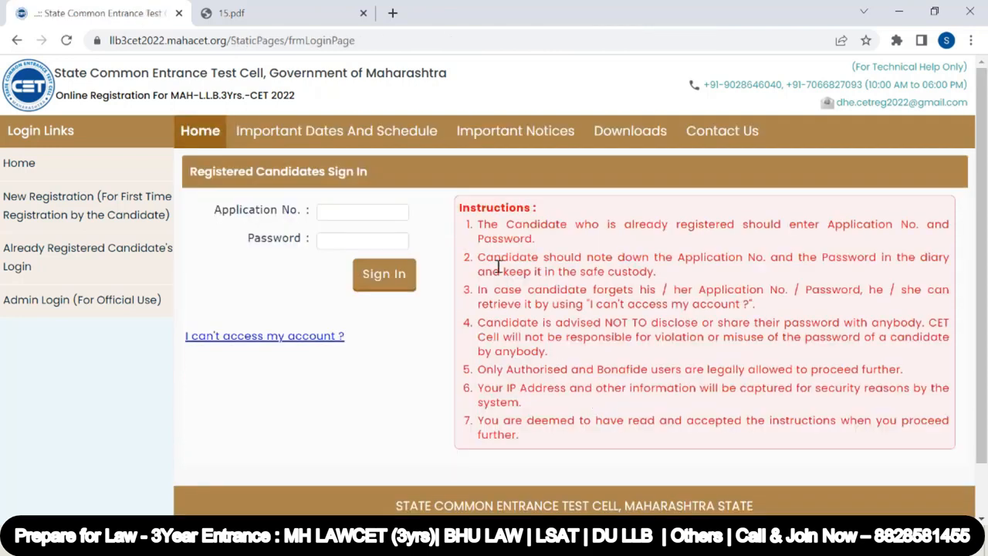
Sign in as a registered candidate by pasting the application number and the account password
click(337, 212)
key(ctrl+v)
click(337, 242)
key(ctrl+v)
click(381, 273)
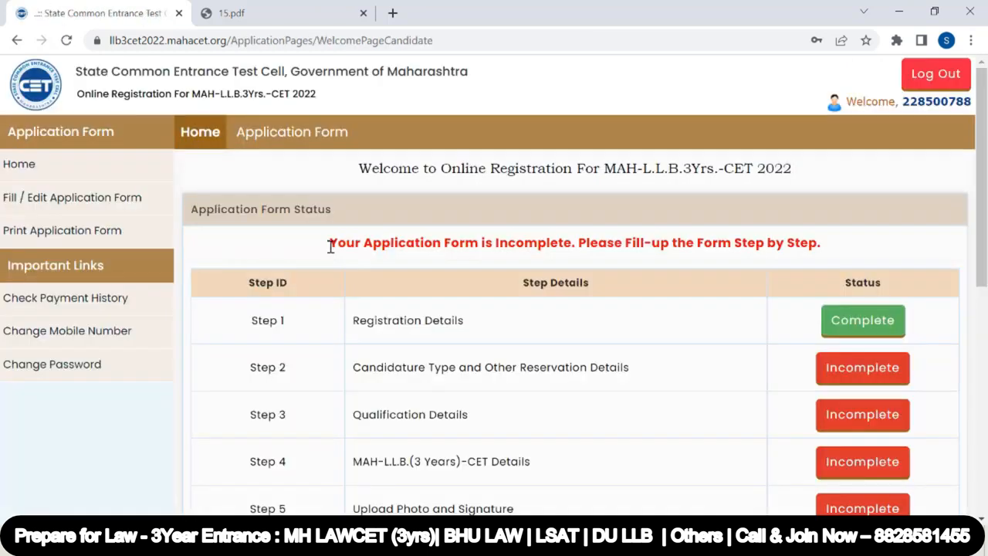
Review the application form status table listing steps 1 to 9 on the candidate welcome page
drag(331, 245, 852, 249)
scroll(639, 288, down, 2)
scroll(639, 288, down, 3)
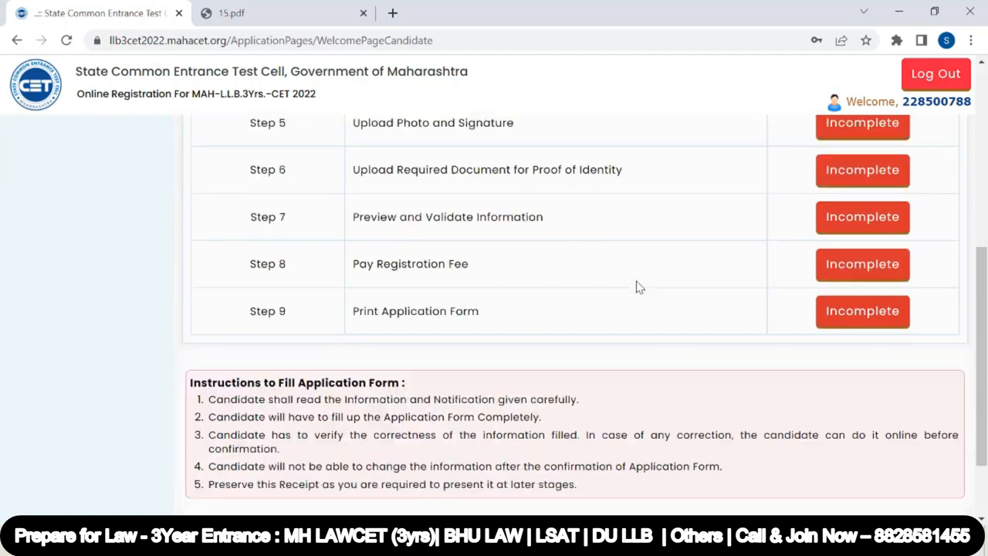
scroll(609, 367, up, 5)
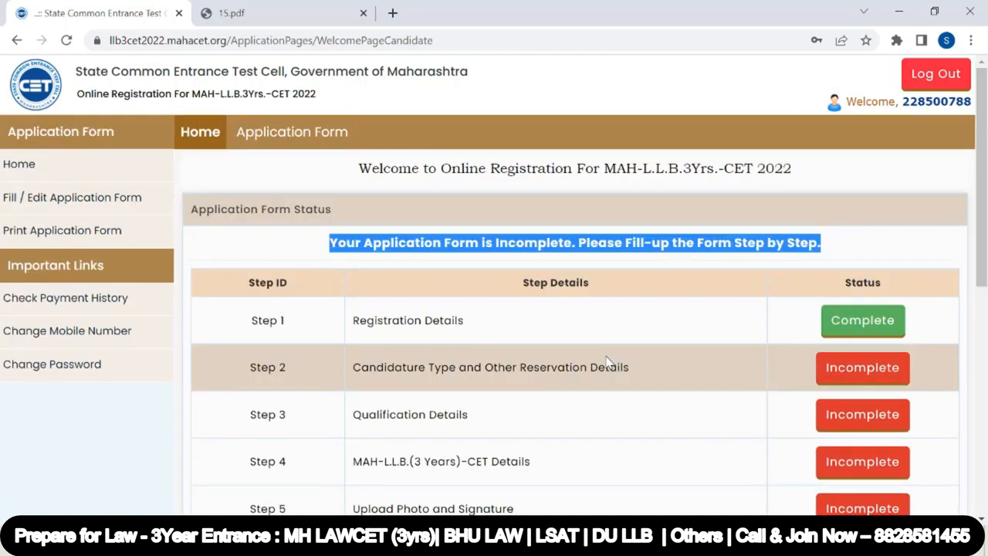
scroll(397, 274, down, 4)
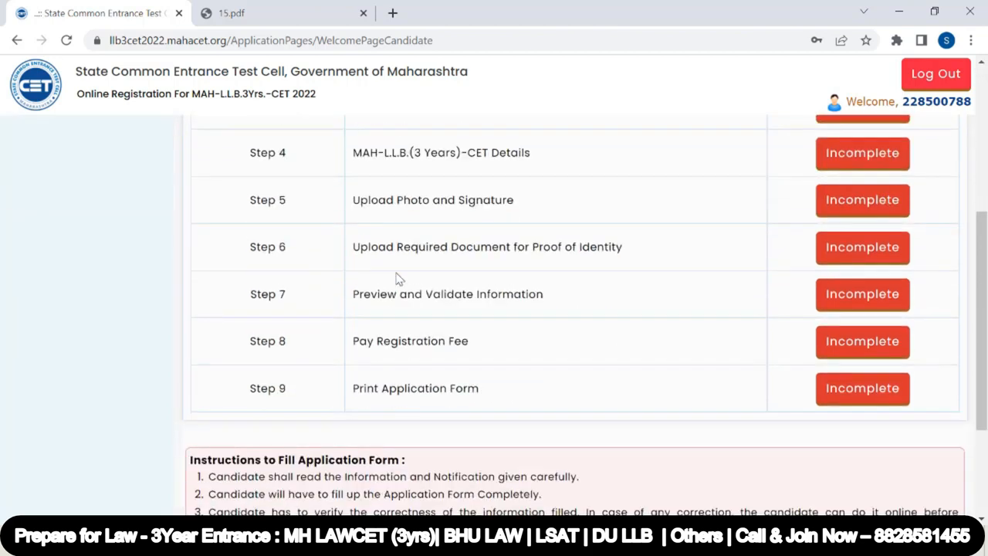
scroll(397, 278, down, 2)
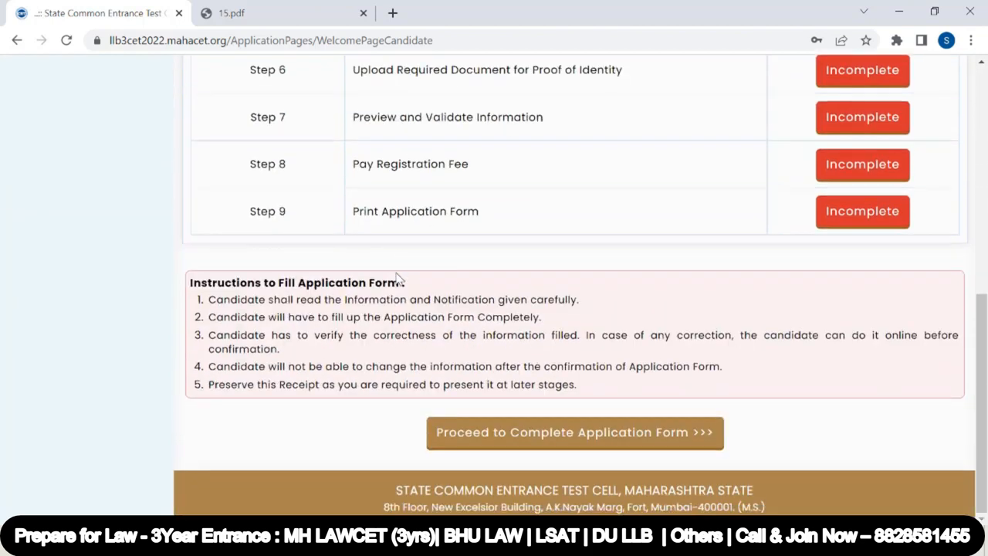
scroll(648, 276, up, 3)
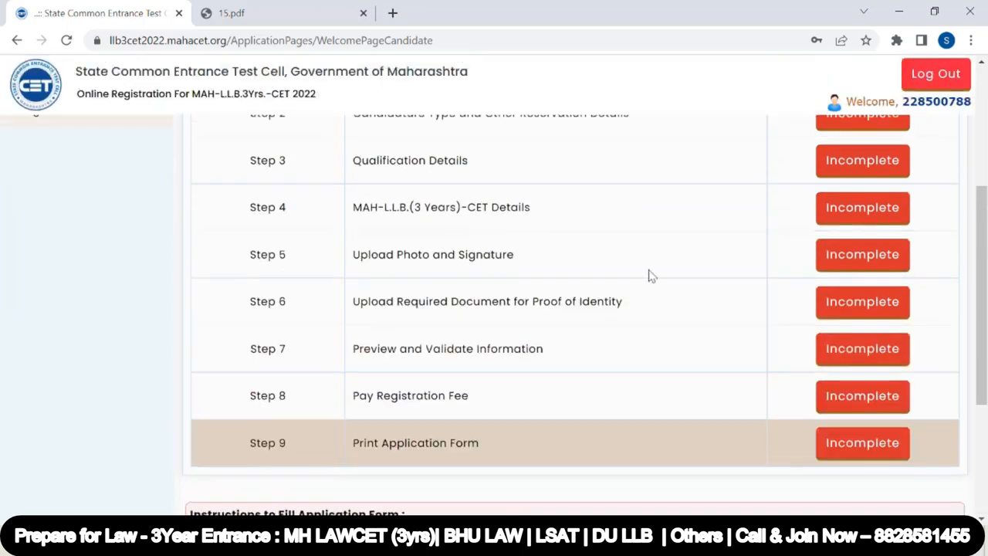
scroll(825, 229, up, 2)
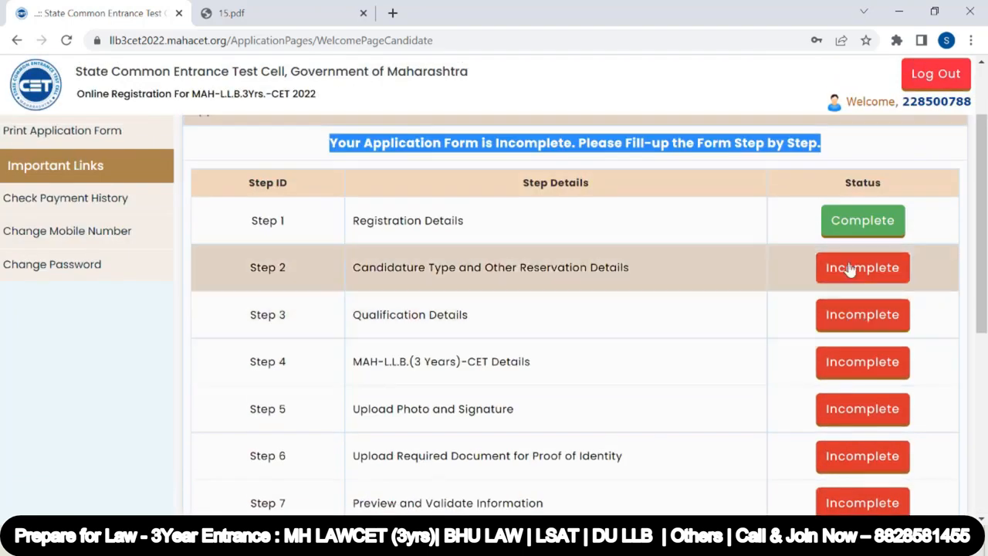
scroll(662, 316, down, 5)
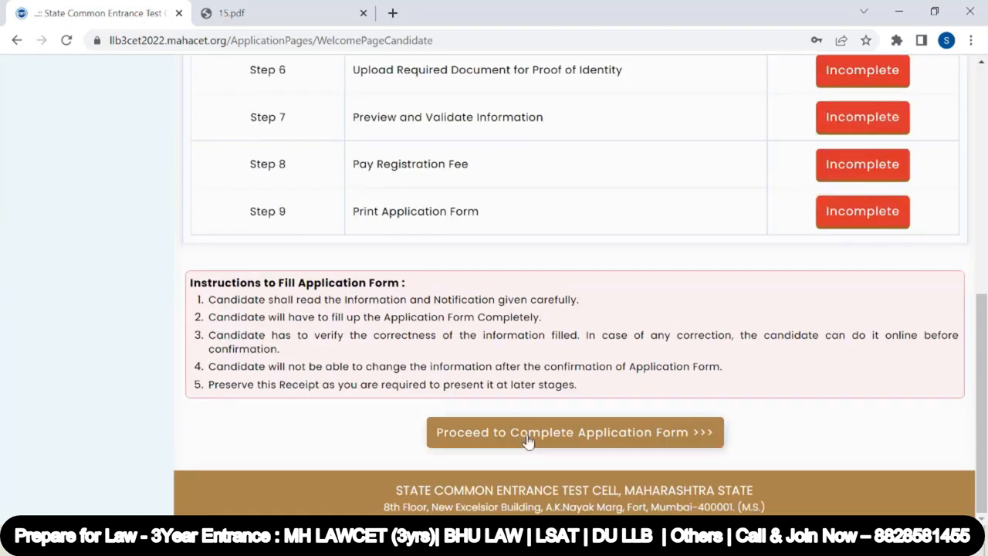
Open the candidature type form and select Maharashtra - Type A as the type of candidature
click(528, 436)
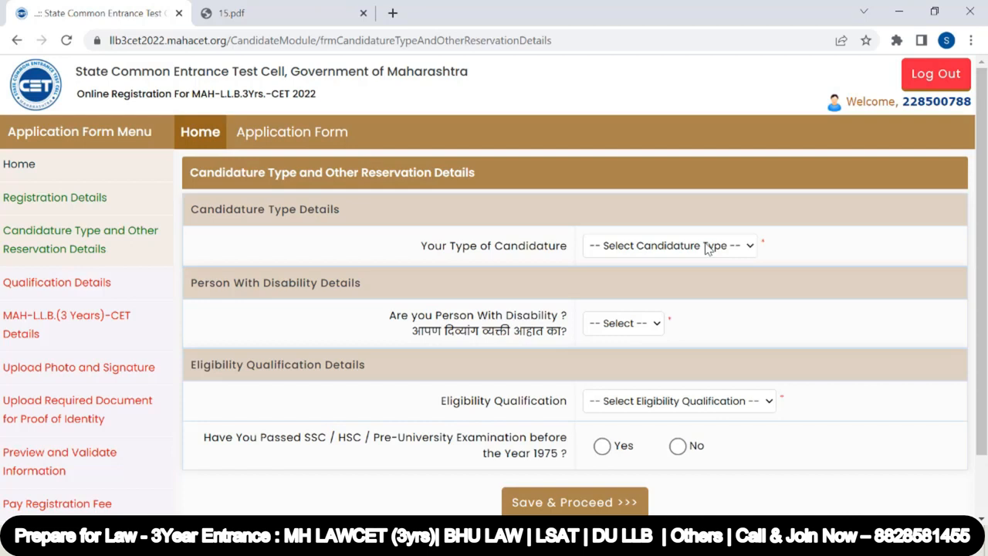
click(707, 247)
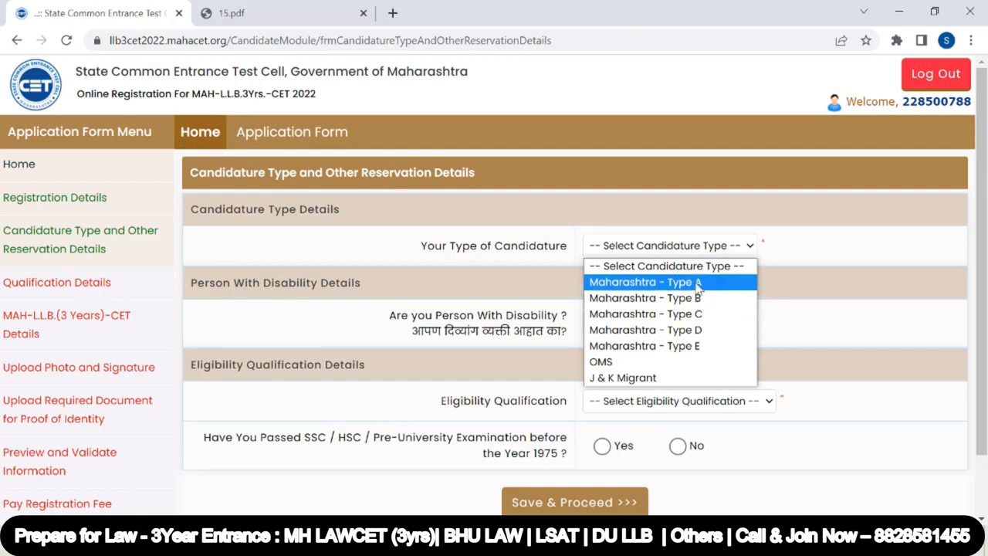
click(698, 282)
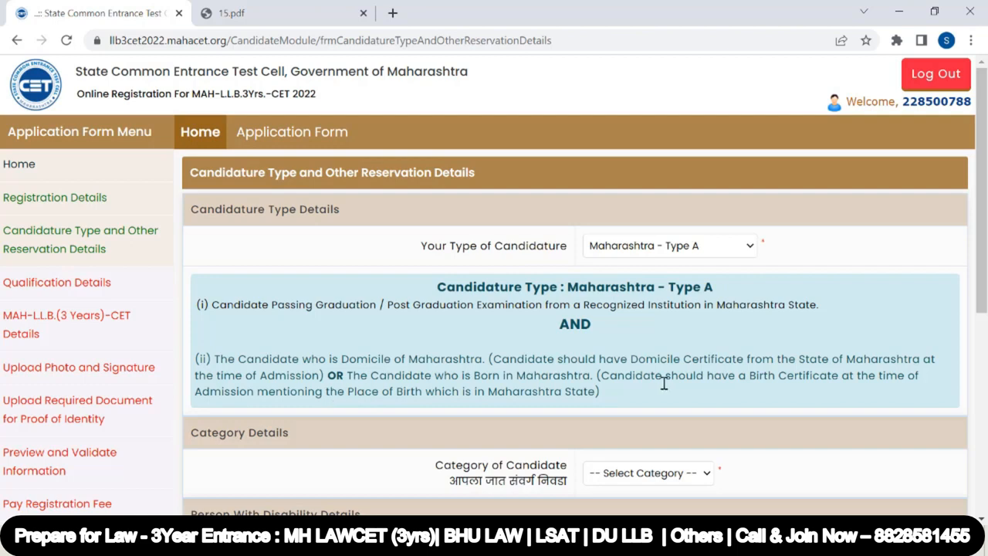
Switch the candidature type to Maharashtra - Type B and read its eligibility conditions
click(683, 248)
click(671, 296)
drag(314, 305, 471, 307)
click(421, 327)
drag(317, 305, 472, 305)
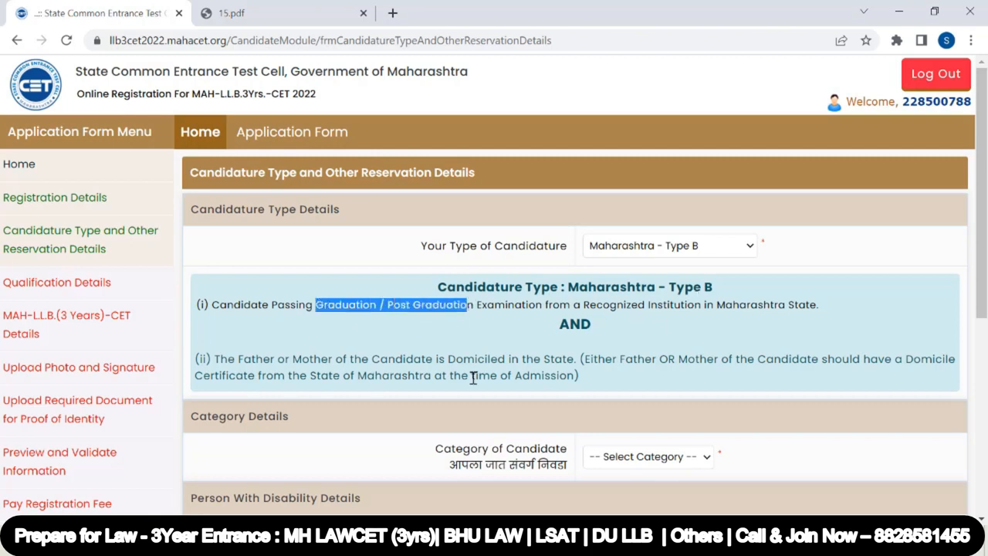
drag(244, 360, 576, 363)
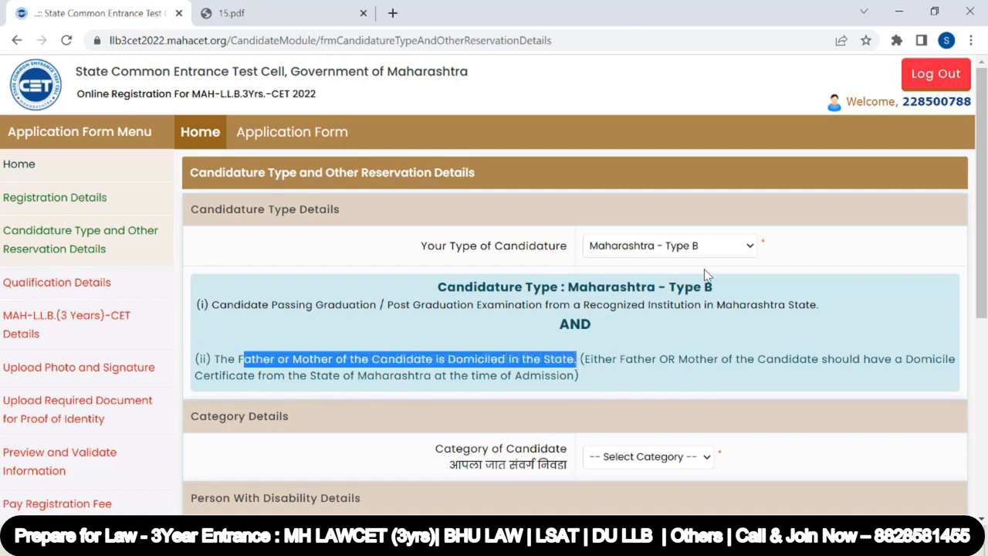
Switch the candidature type to Maharashtra - Type C and then to Maharashtra - Type D
click(747, 245)
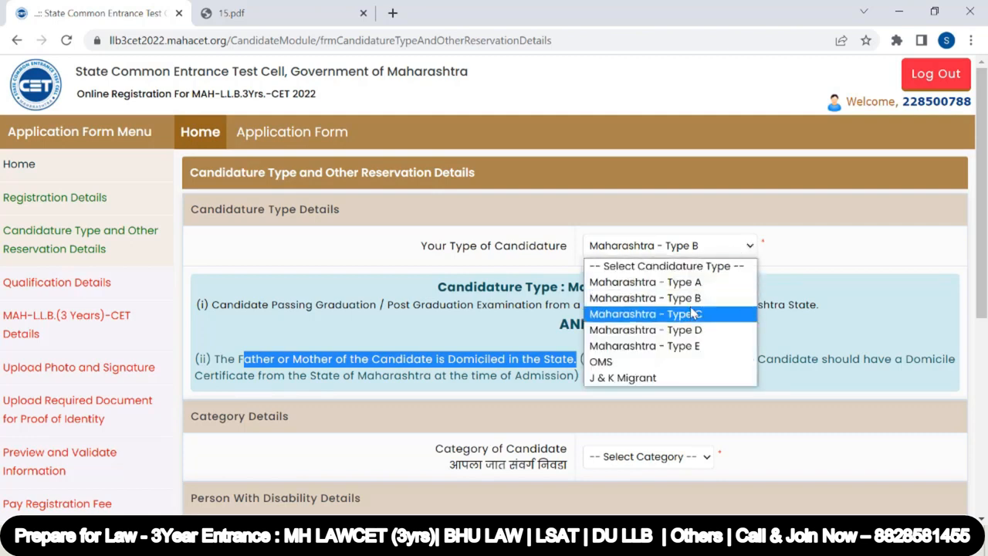
click(691, 314)
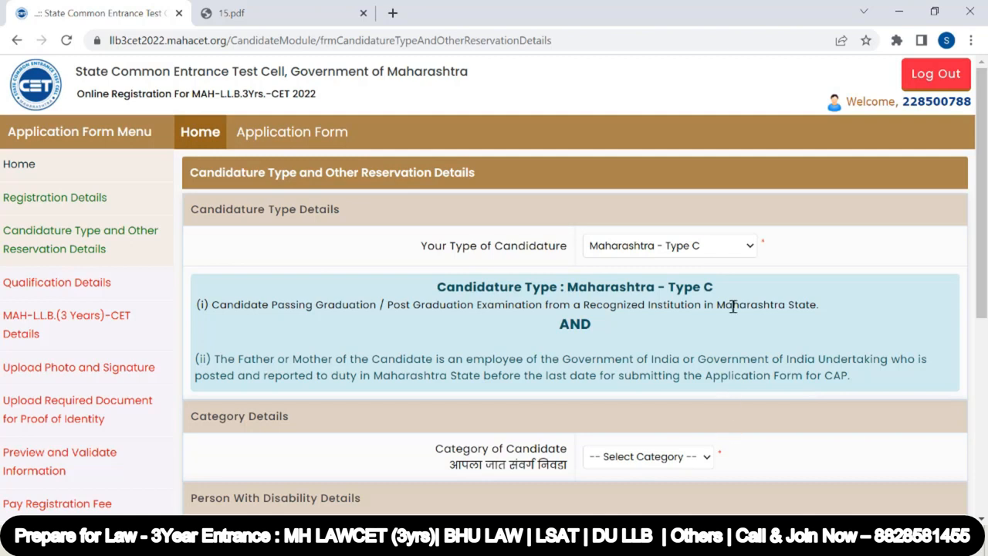
click(749, 246)
click(706, 327)
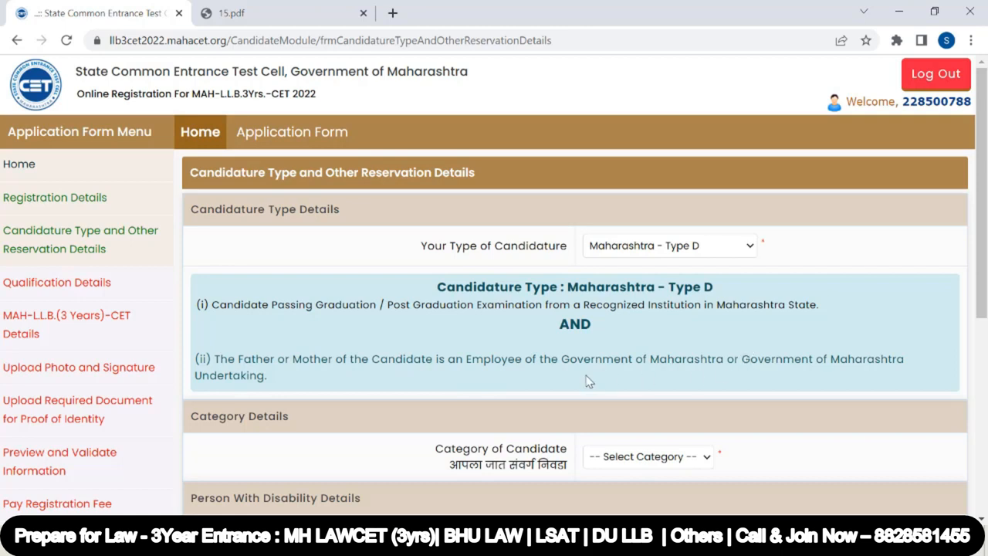
Set the type of candidature to Maharashtra - Type E
click(712, 250)
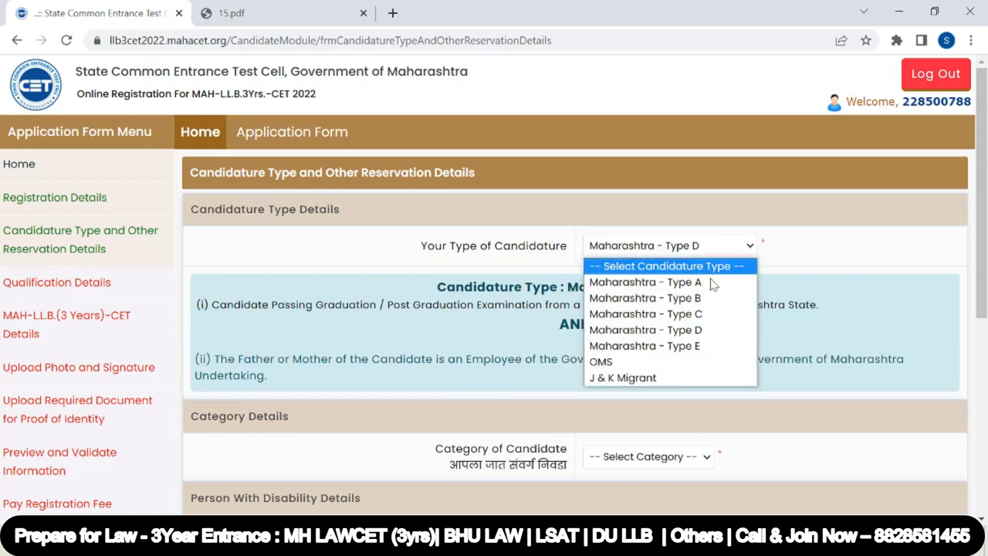
click(709, 354)
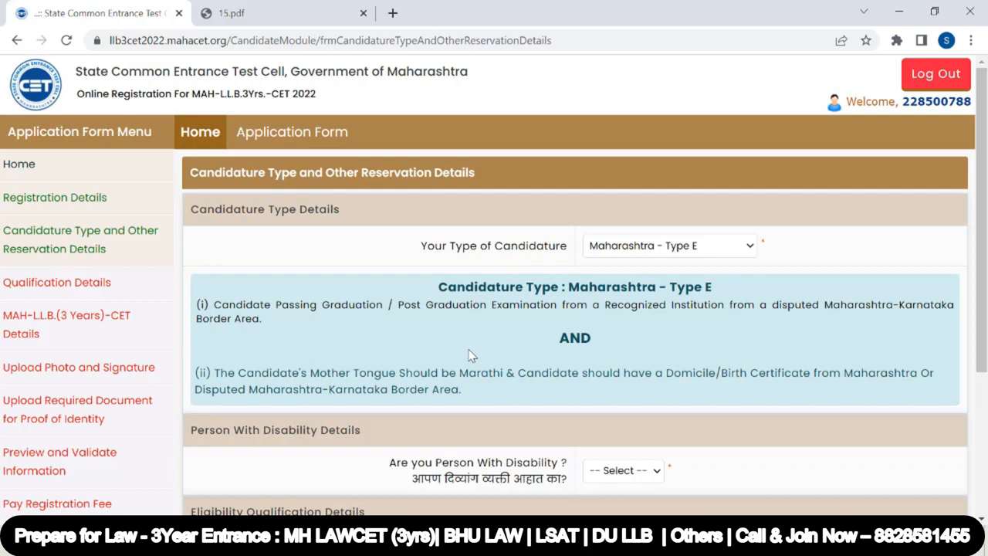
Highlight the Type E eligibility text and switch the type of candidature to OMS
drag(825, 305, 940, 327)
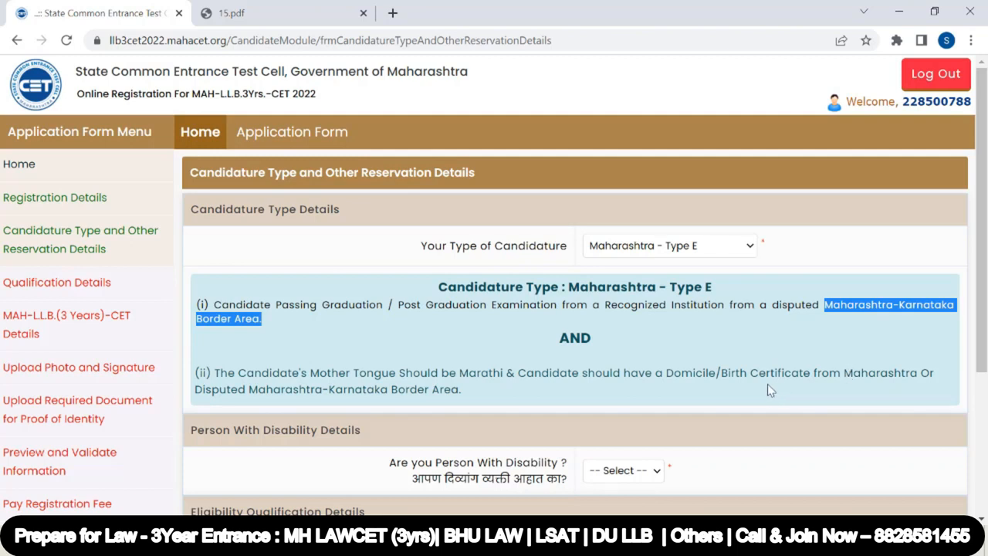
scroll(562, 334, down, 3)
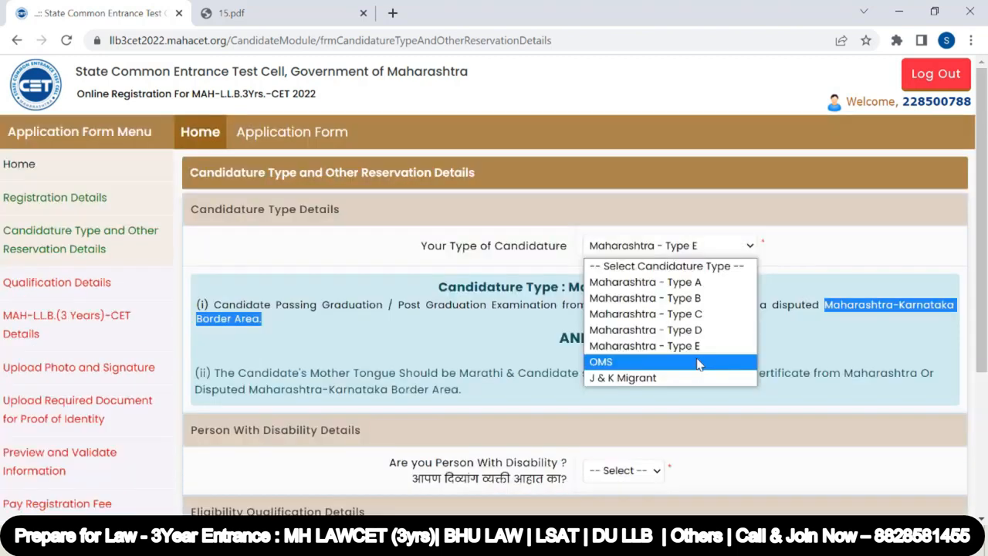
click(694, 360)
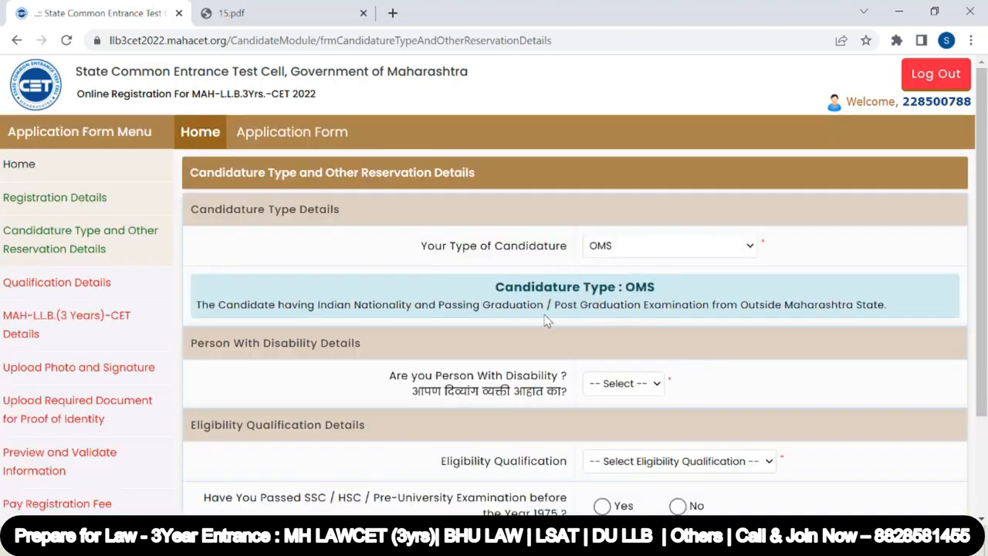
Switch the type of candidature to J & K Migrant and read its eligibility conditions
click(670, 248)
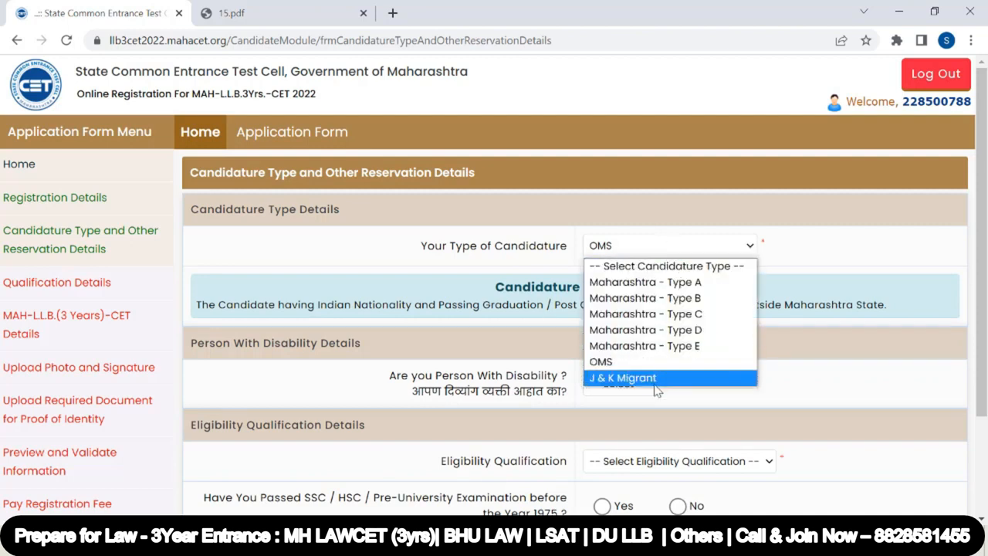
click(654, 380)
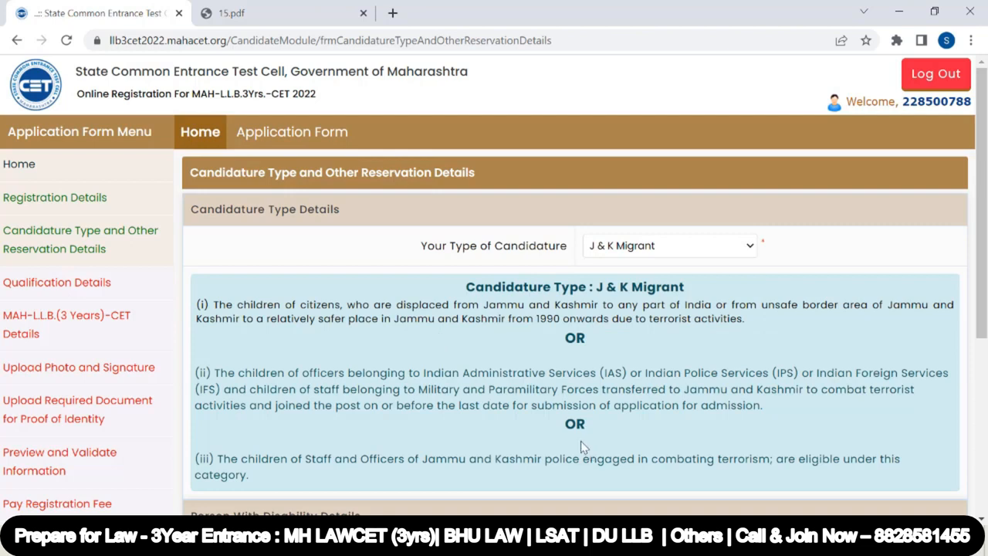
scroll(602, 363, down, 2)
scroll(602, 362, up, 2)
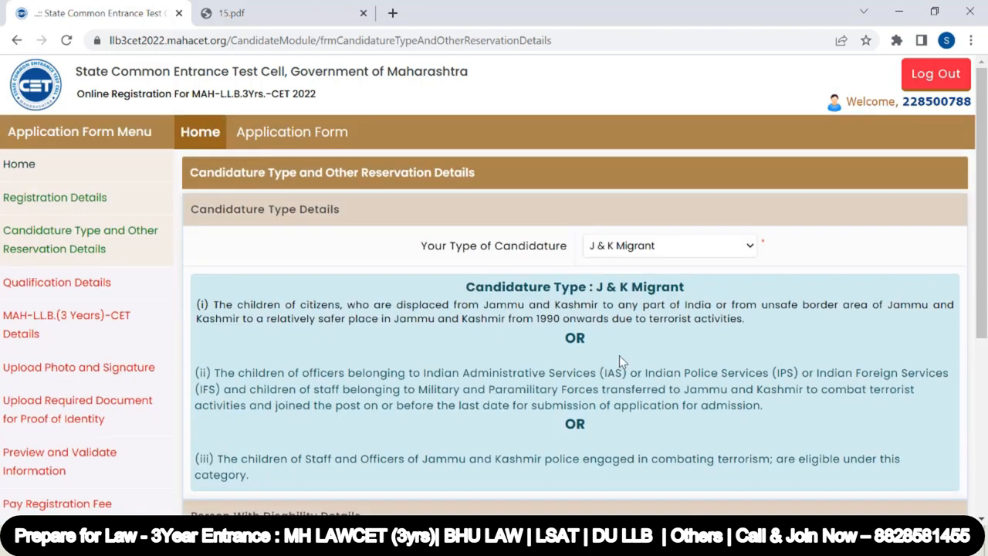
Set the type of candidature back to Maharashtra - Type A
click(683, 249)
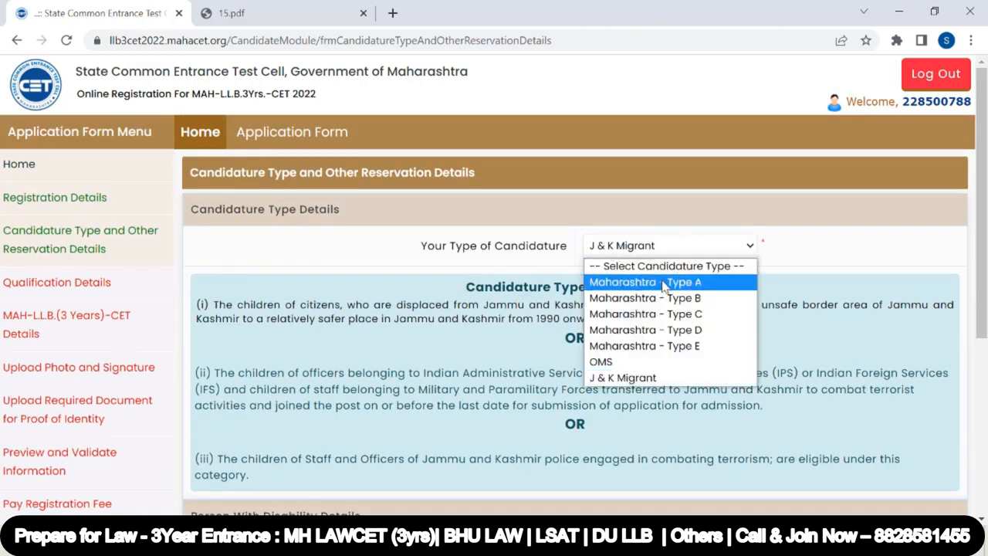
click(664, 286)
scroll(511, 335, down, 2)
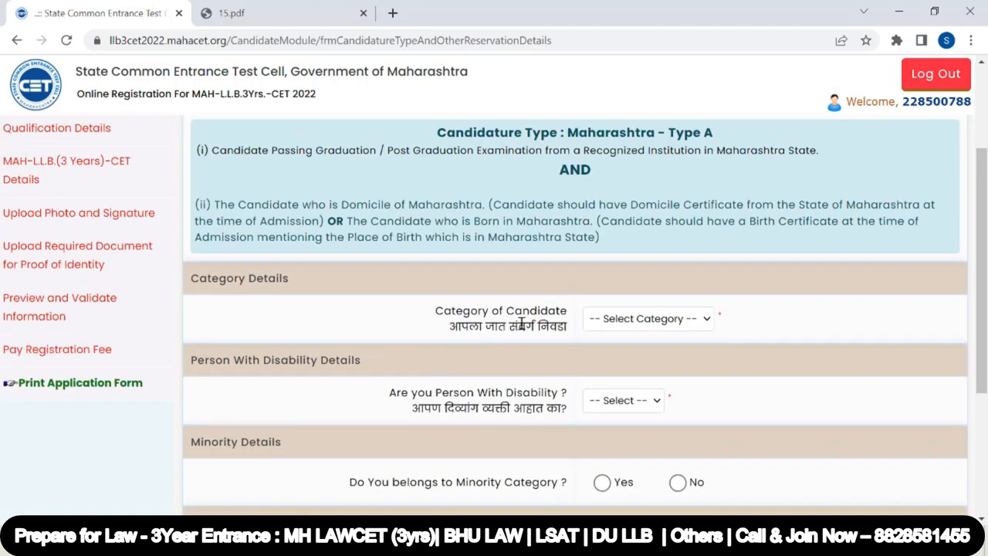
Pick Open and then SC as the category of candidate
click(665, 320)
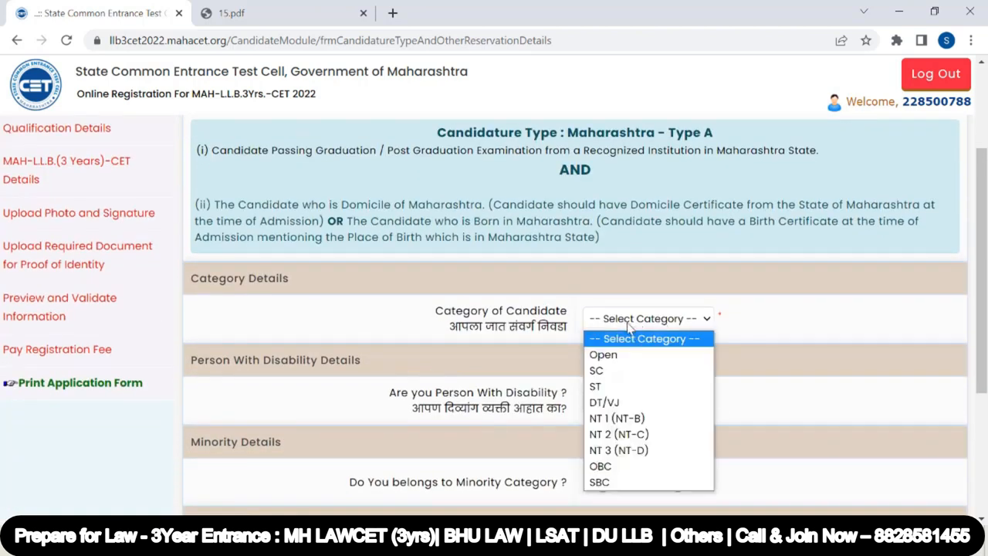
click(633, 361)
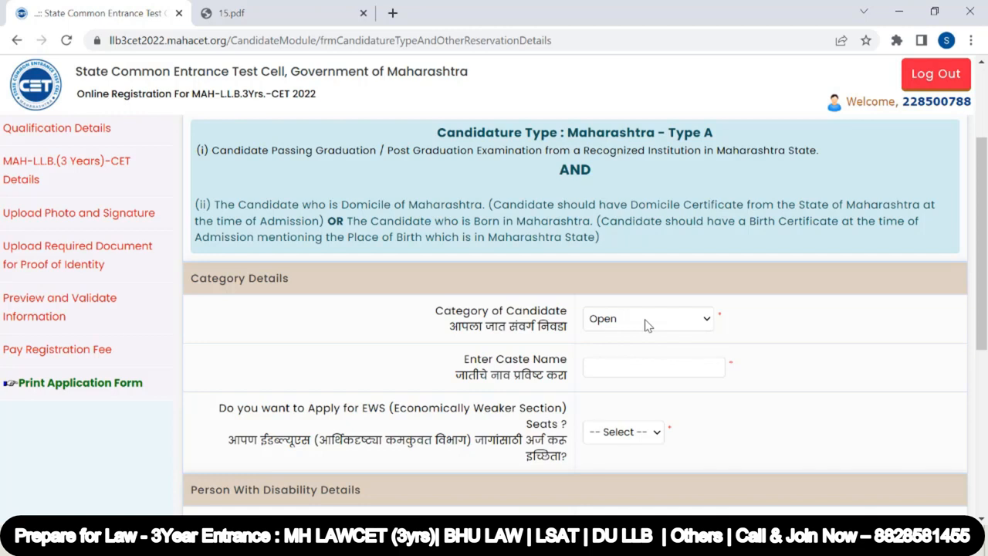
click(647, 325)
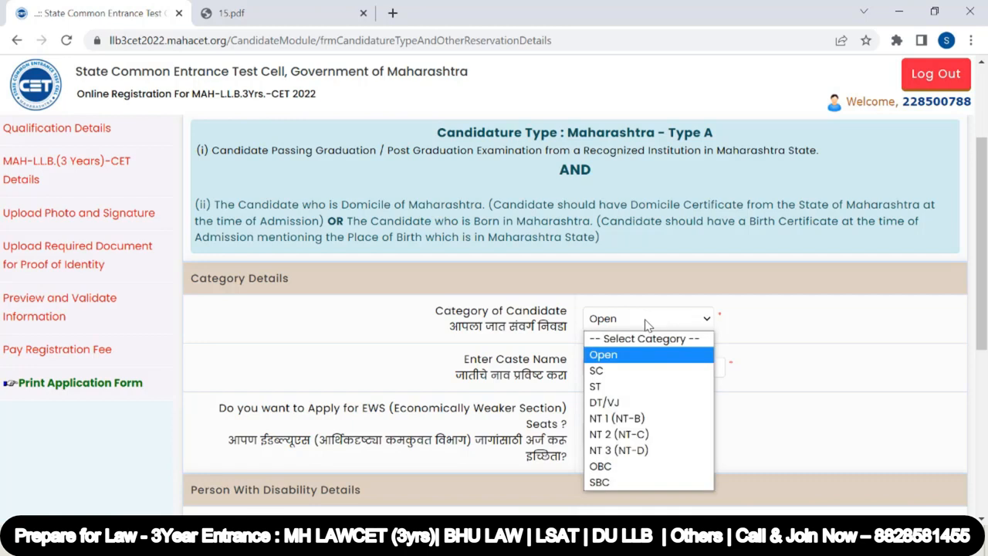
click(647, 373)
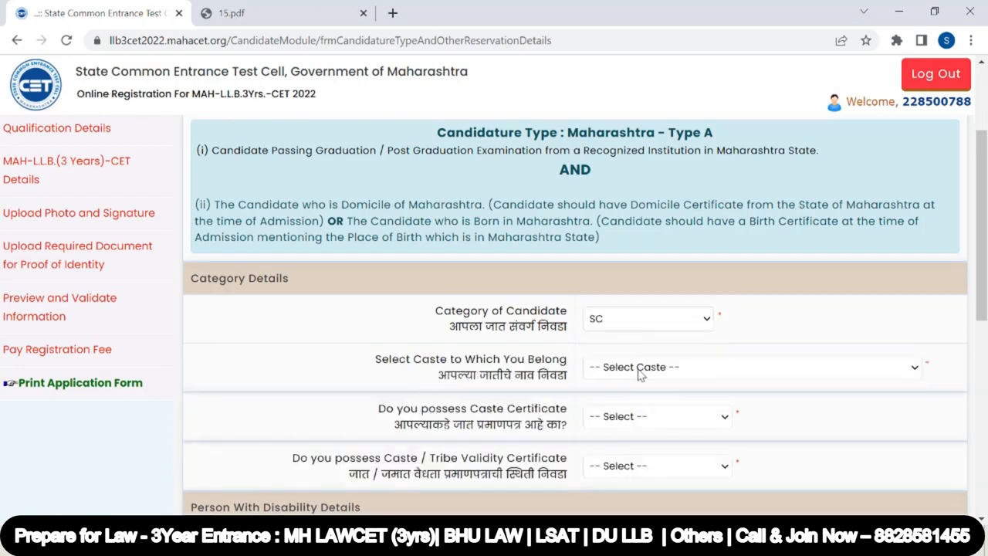
Select Bansor (8) as the caste to which the candidate belongs
click(638, 368)
click(637, 283)
scroll(516, 331, down, 1)
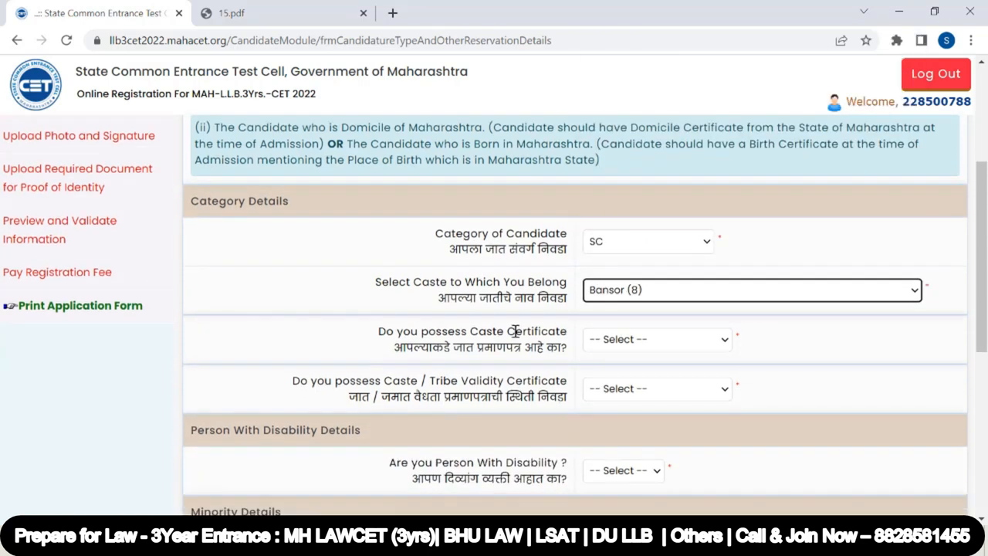
Try the caste certificate options Available and Applied but Not Received, then set it to Not Applied
click(621, 339)
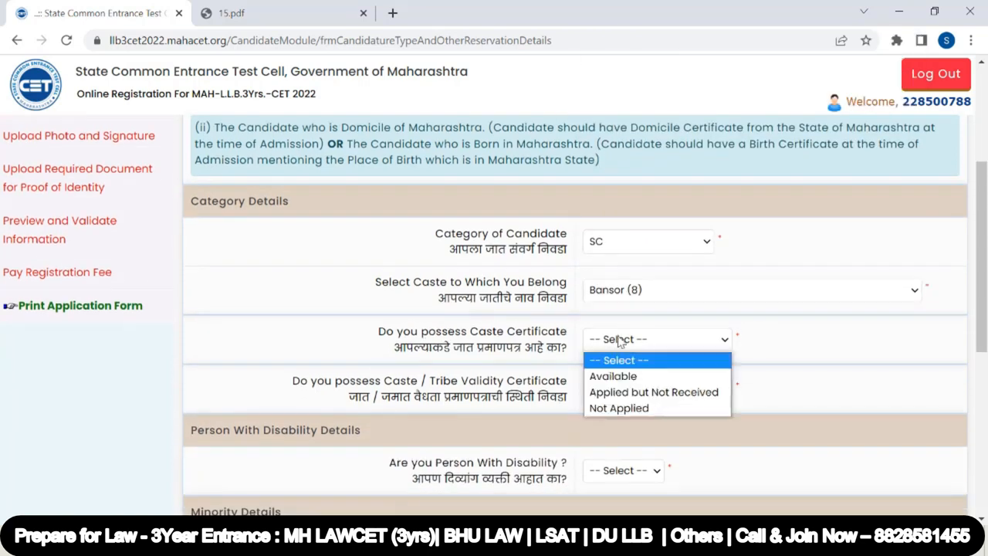
click(618, 377)
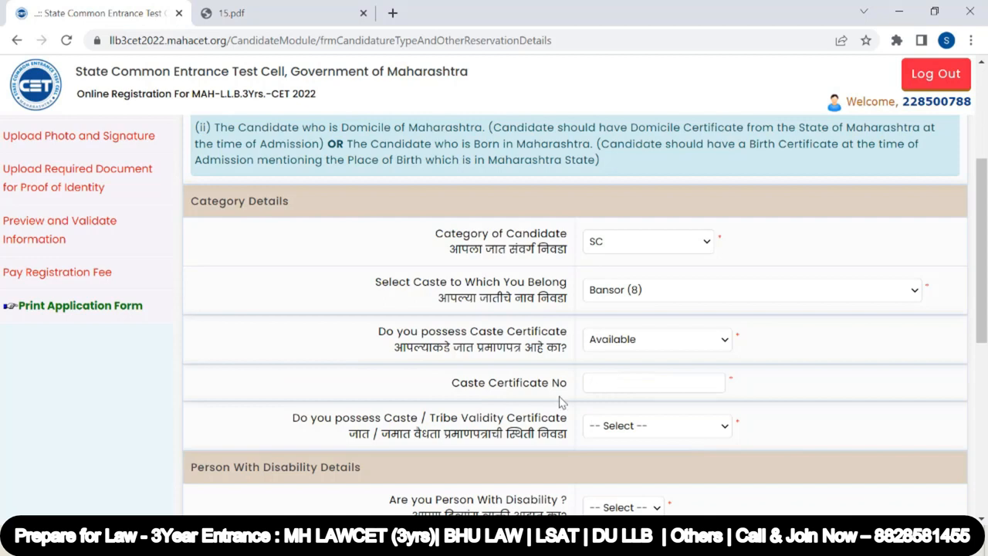
click(603, 380)
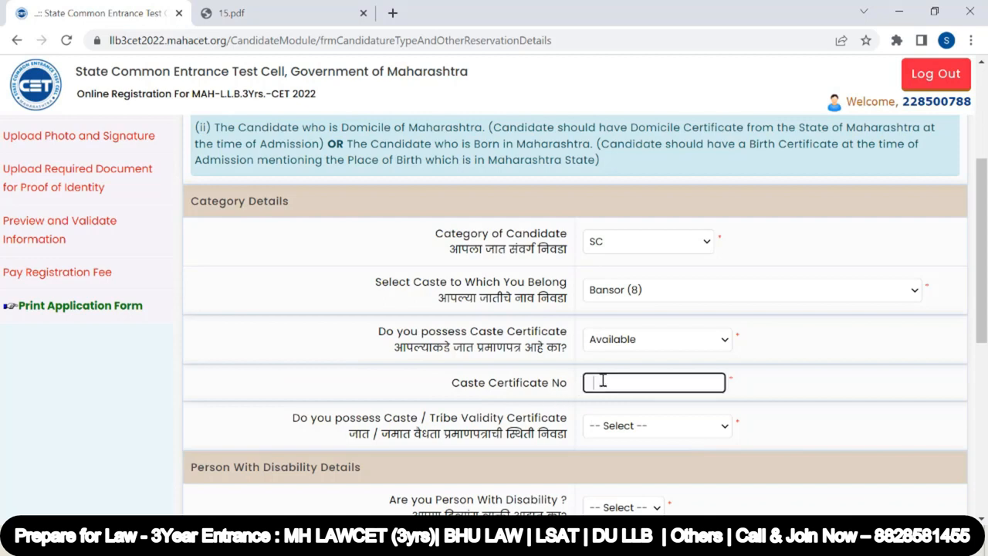
click(627, 343)
click(623, 394)
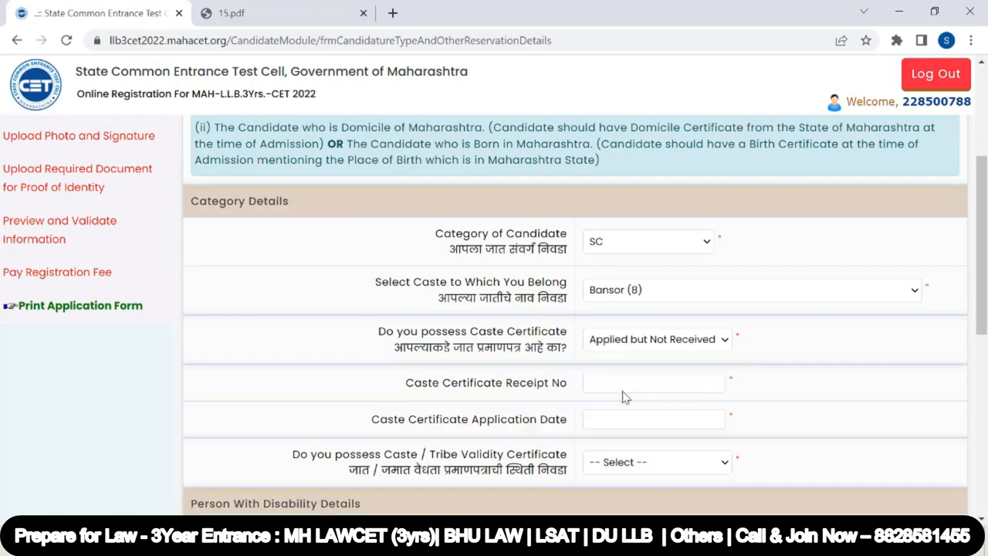
click(604, 382)
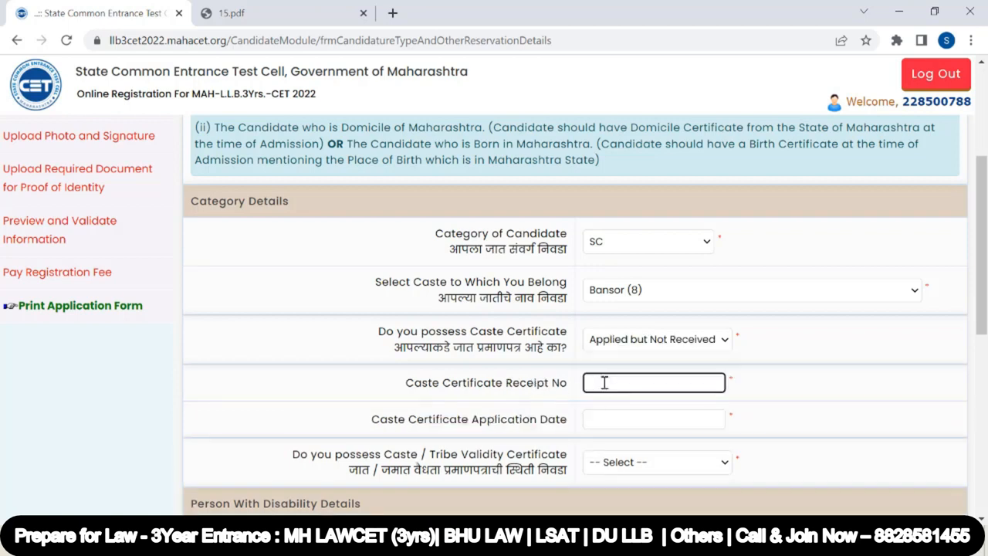
click(606, 420)
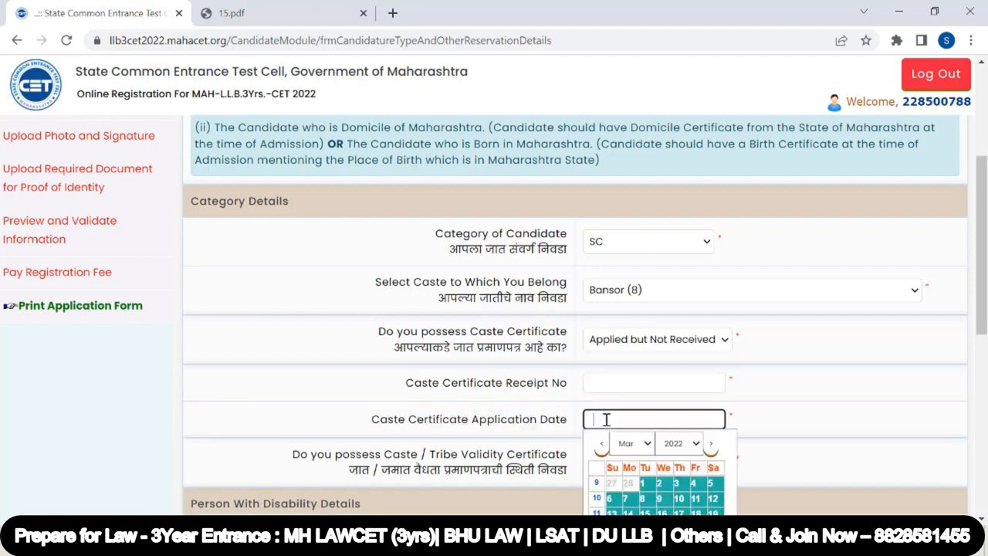
click(620, 344)
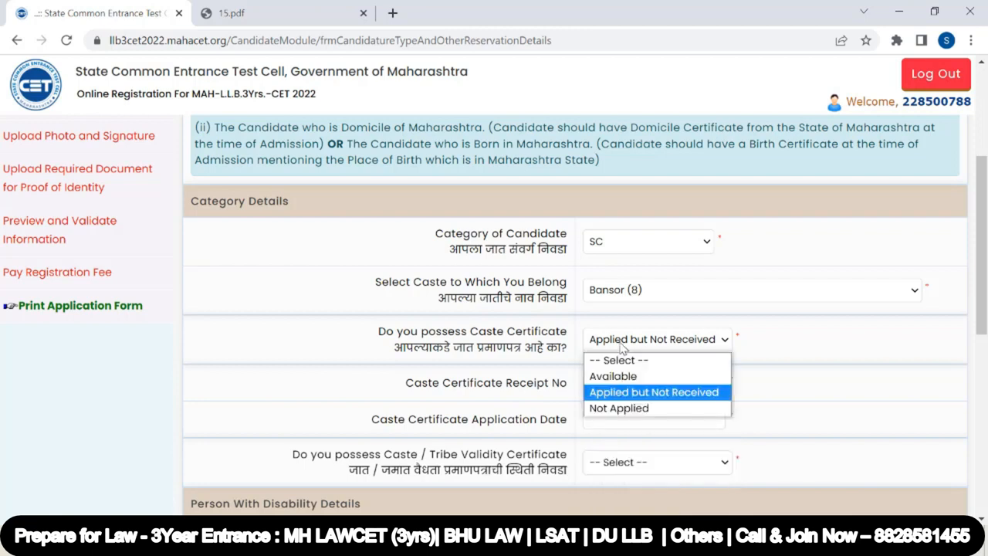
click(618, 417)
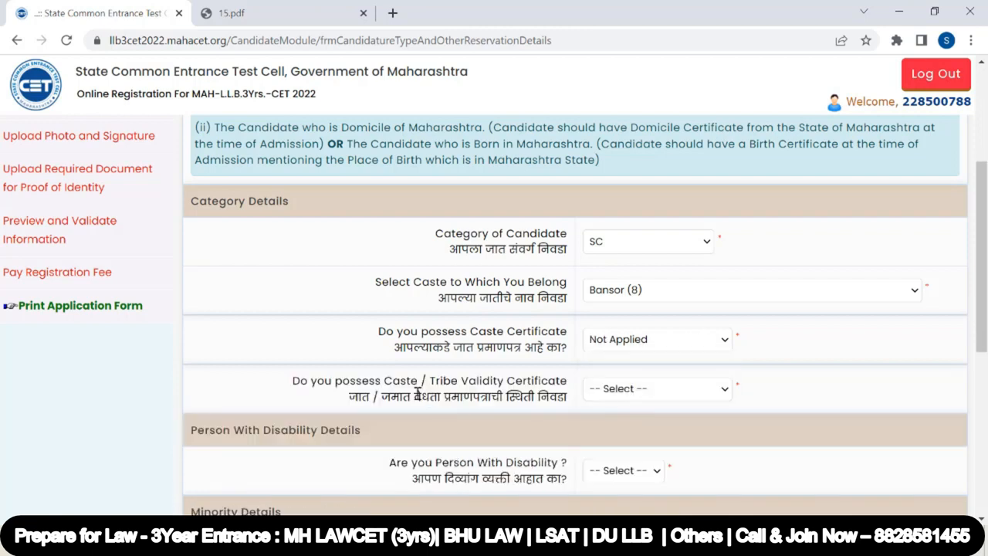
Set the caste/tribe validity certificate status to Available and then Applied but Not Received, reviewing its extra fields
scroll(417, 393, down, 1)
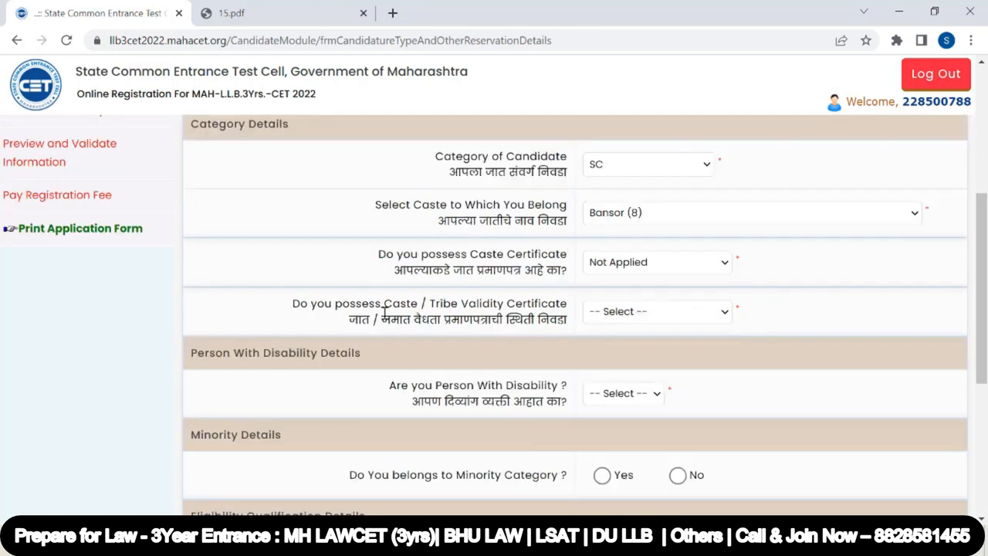
click(622, 315)
click(627, 349)
click(622, 315)
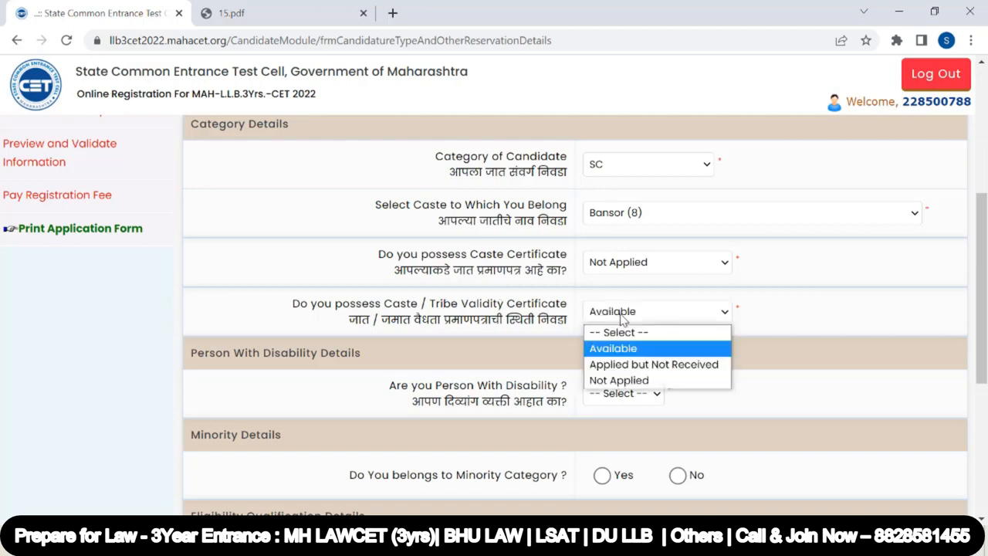
click(622, 364)
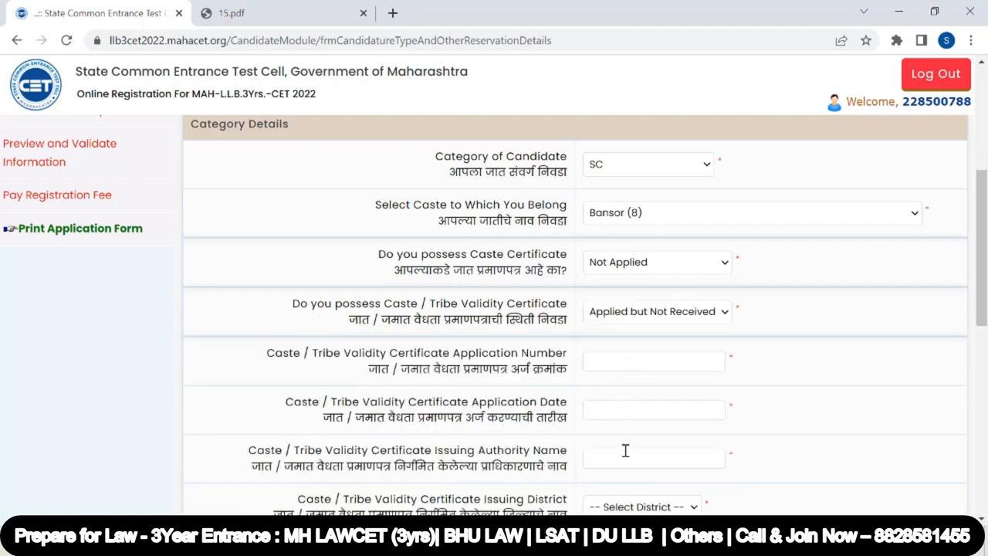
scroll(627, 416, down, 1)
scroll(638, 278, up, 1)
Set the caste/tribe validity certificate status to Not Applied
click(625, 271)
click(624, 333)
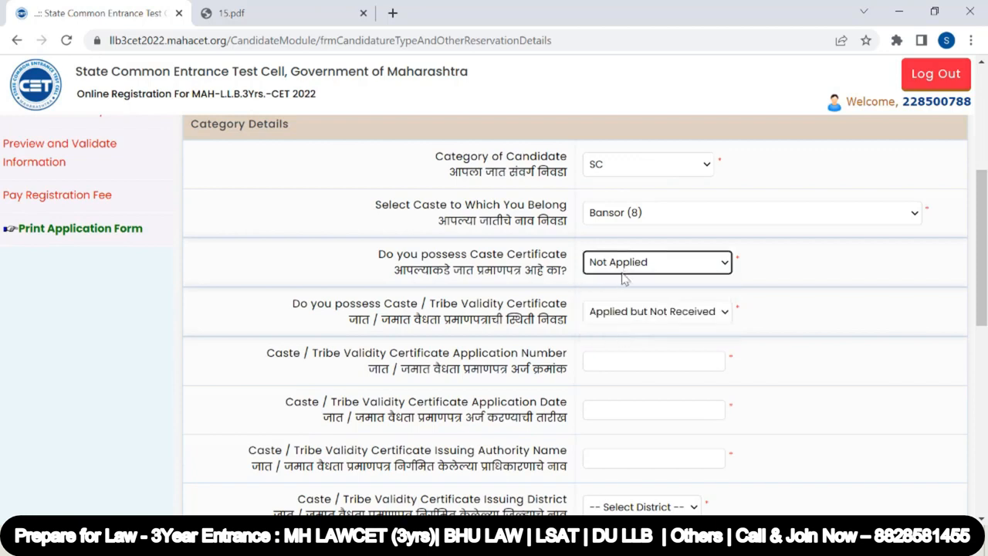
click(626, 323)
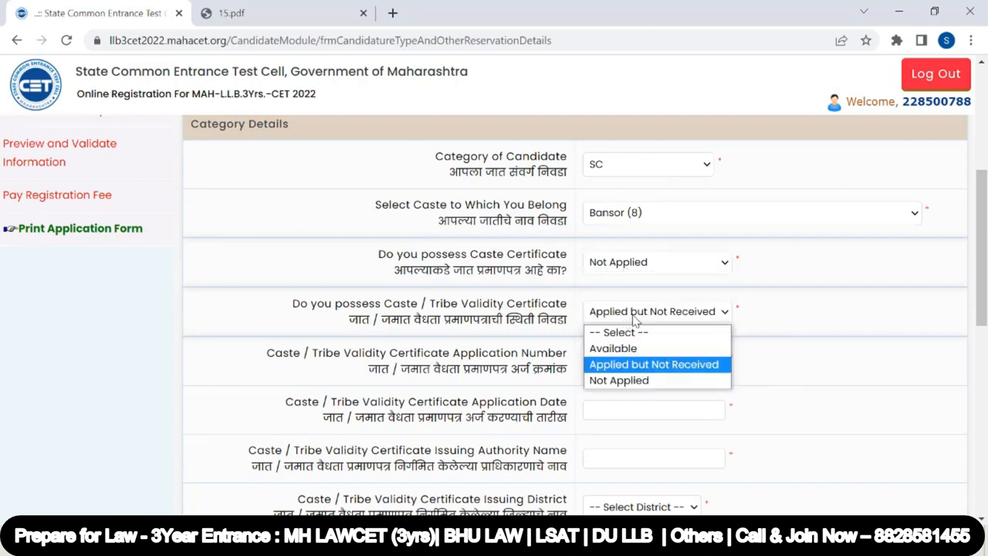
click(621, 378)
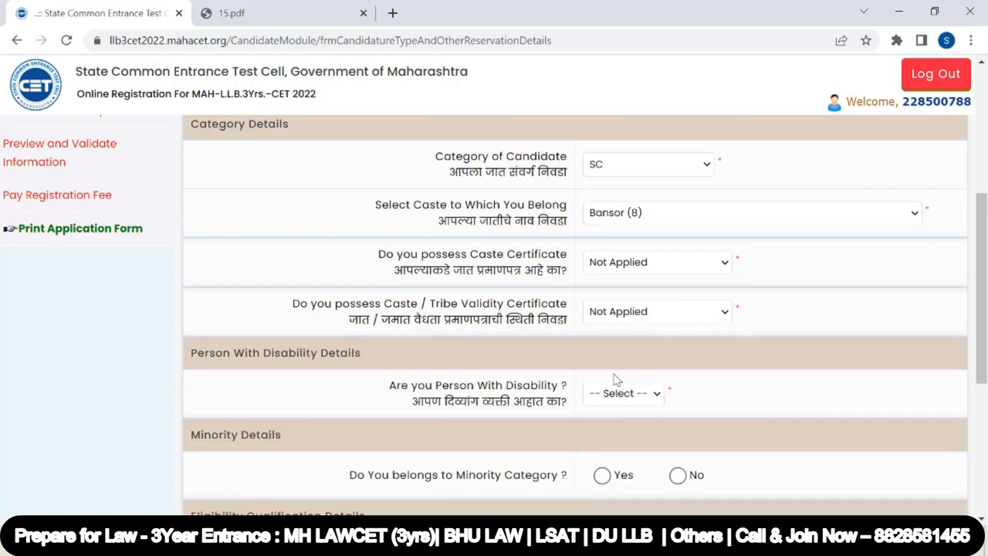
Change the category of candidate to OBC
scroll(617, 376, up, 5)
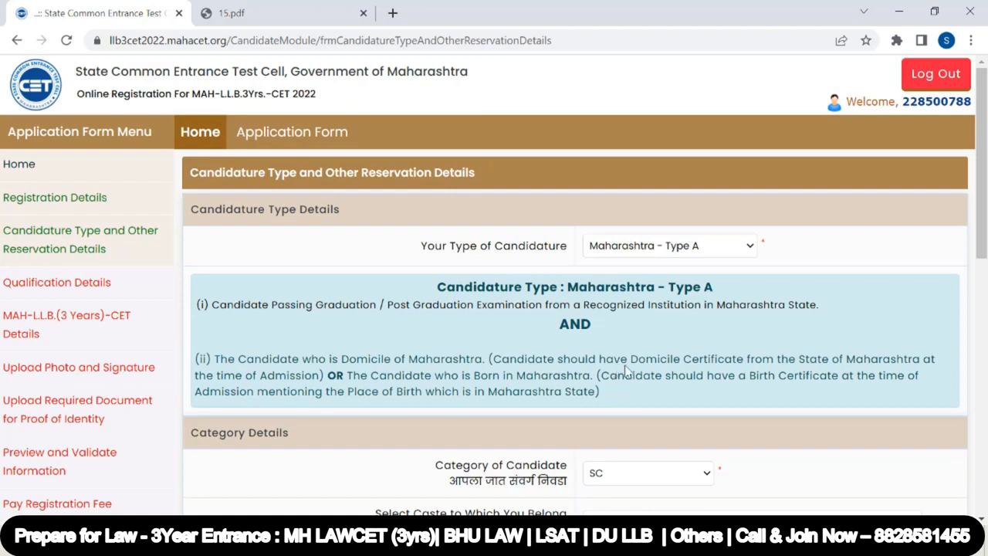
scroll(669, 404, down, 1)
scroll(670, 370, down, 1)
click(664, 323)
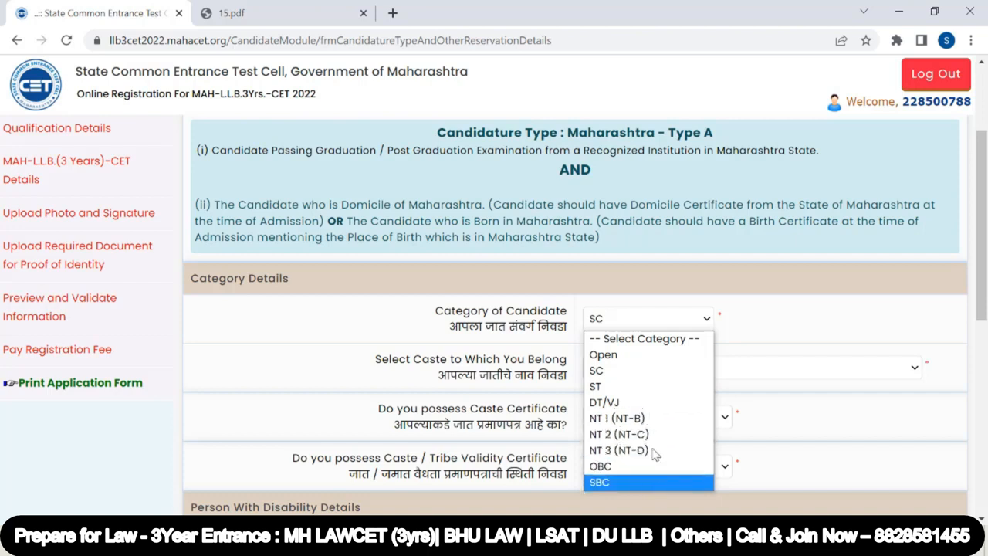
click(633, 468)
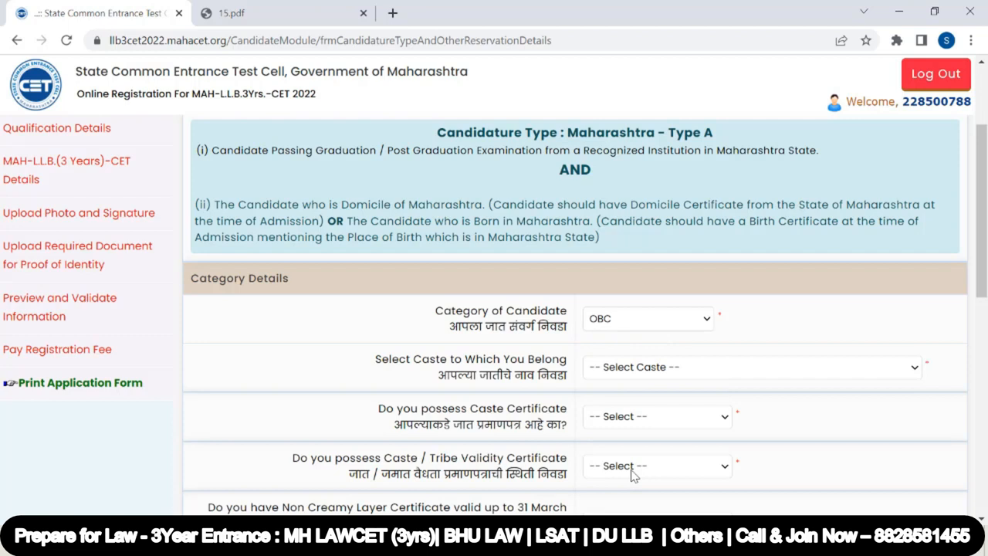
Set the Non Creamy Layer certificate status to Applied but Not Received
scroll(616, 359, down, 1)
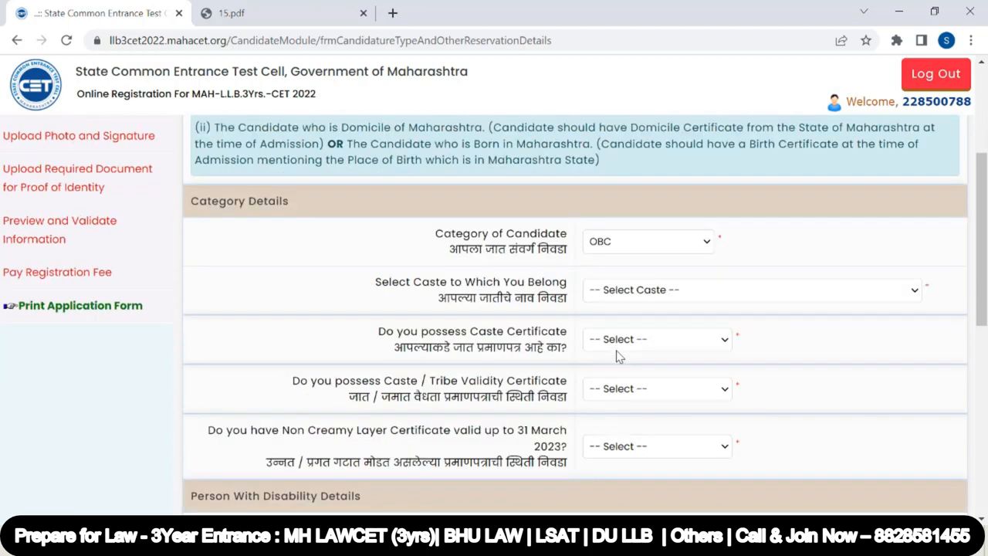
drag(281, 430, 618, 447)
click(617, 447)
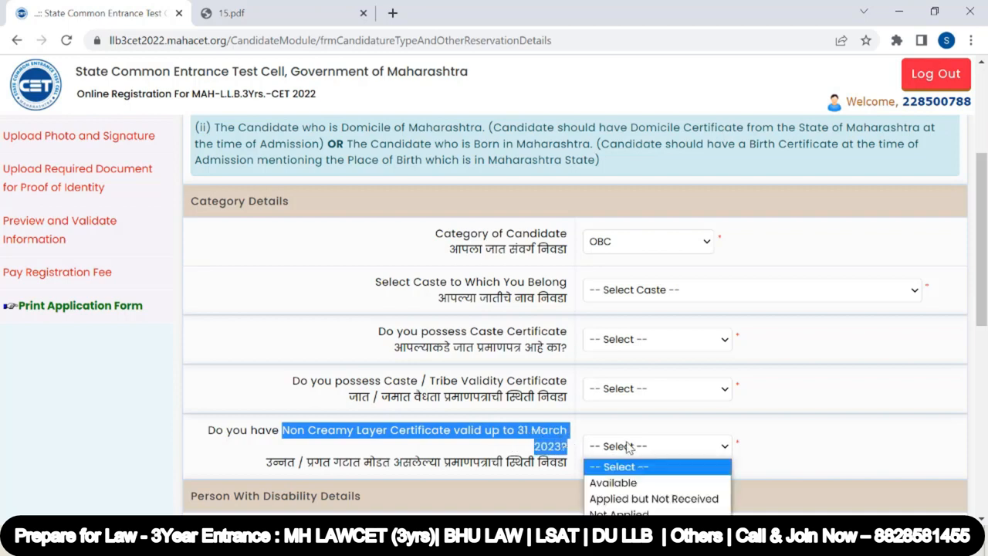
click(642, 499)
Examine the Non-Creamy Layer certificate application date and issuing authority fields
scroll(649, 432, down, 2)
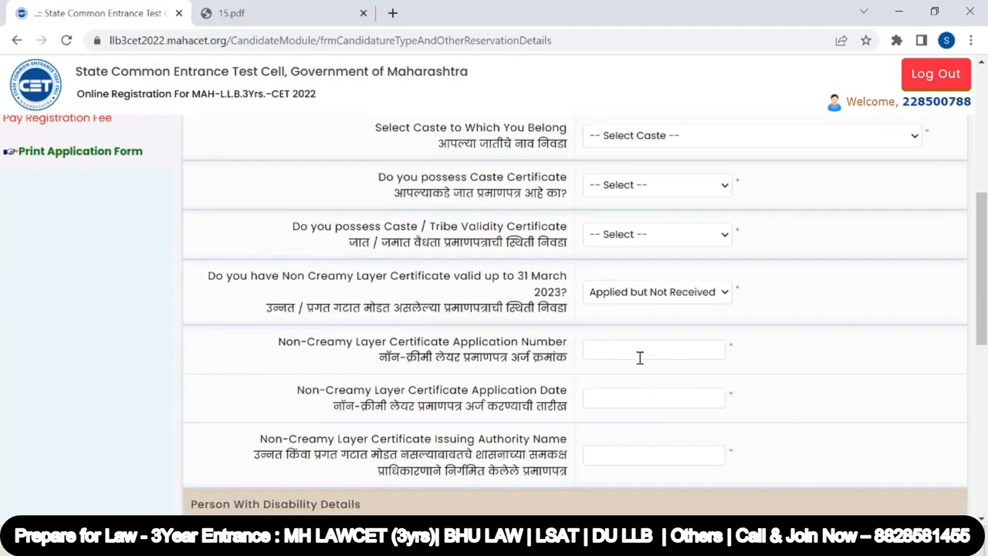
click(631, 399)
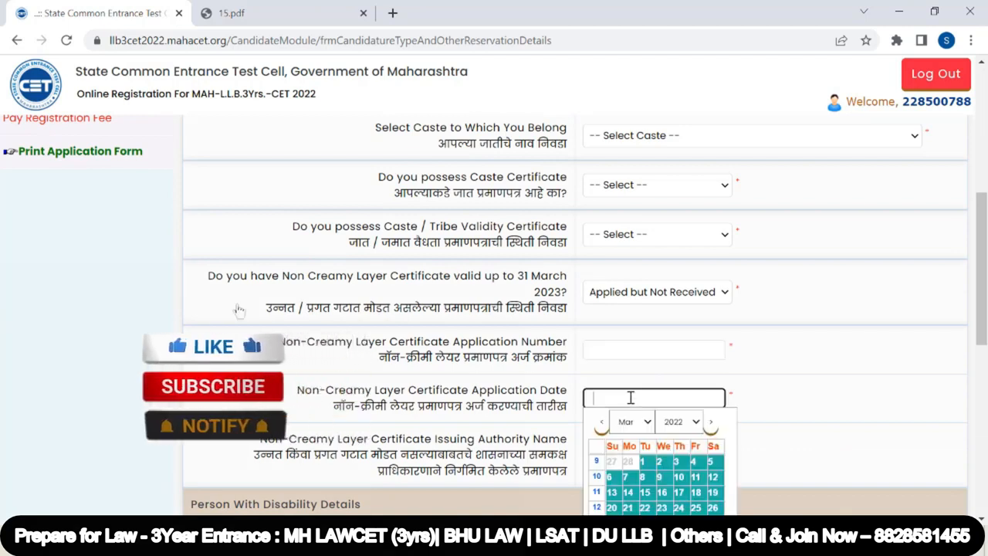
click(633, 458)
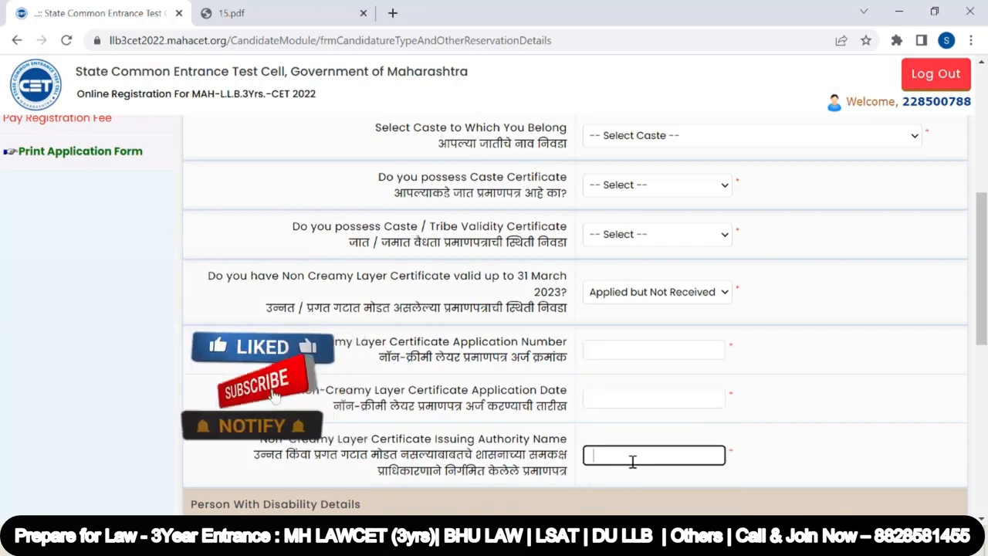
Change the category of candidate back to Open
scroll(637, 431, up, 3)
click(634, 318)
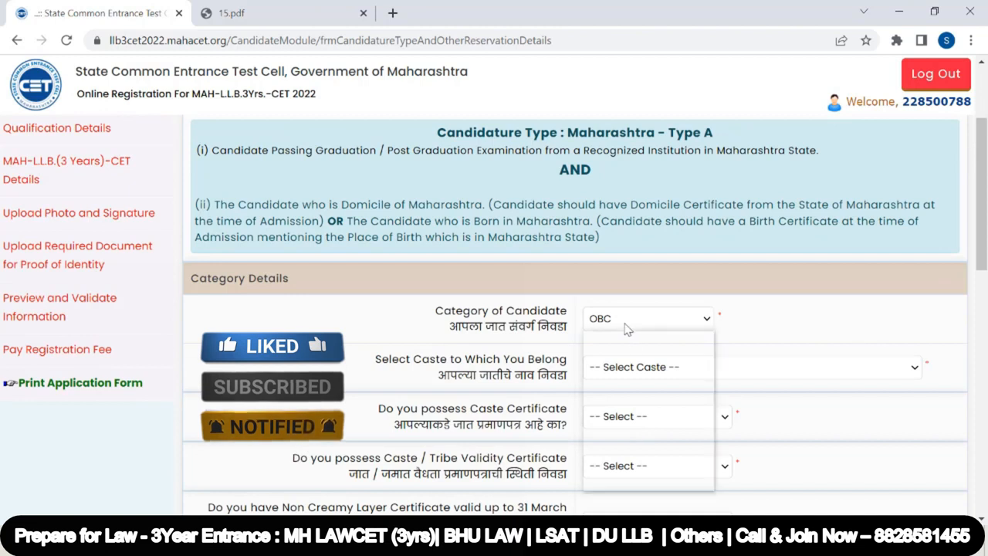
click(624, 355)
scroll(631, 350, down, 1)
click(609, 289)
click(618, 321)
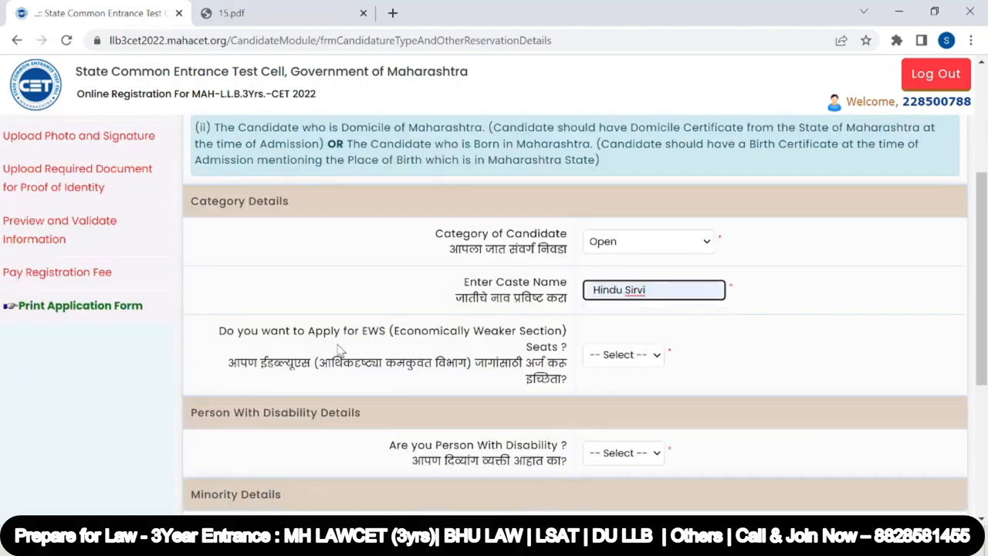
click(640, 355)
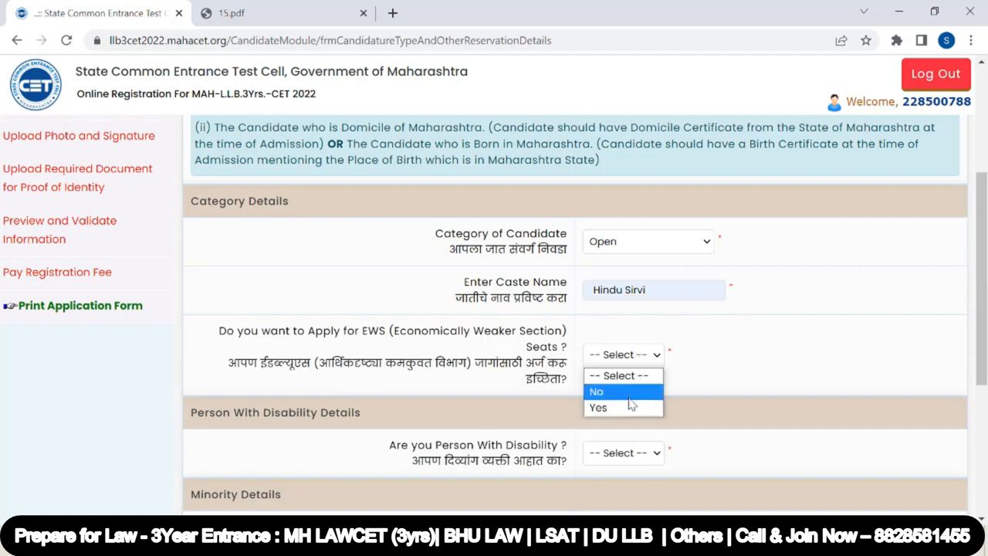
click(630, 408)
scroll(553, 363, down, 1)
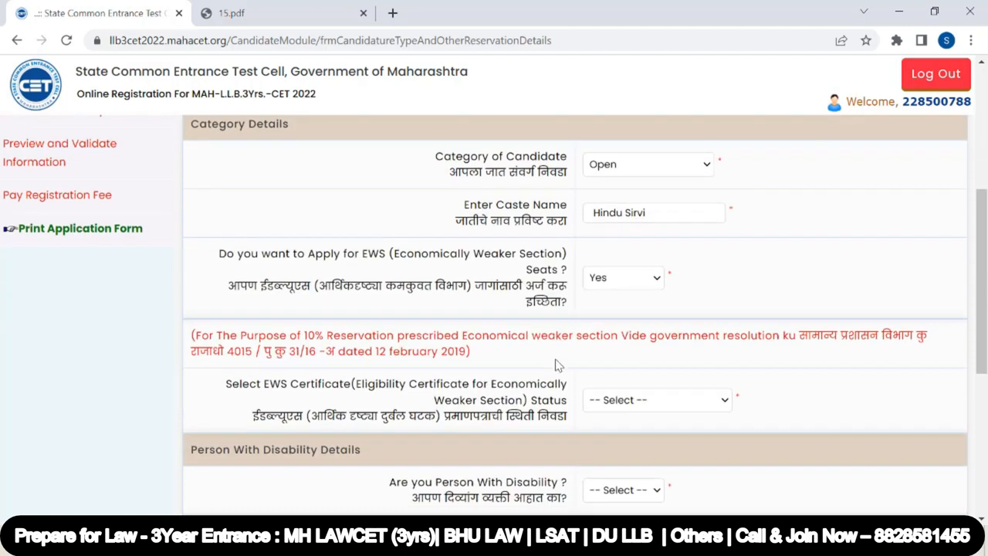
click(653, 403)
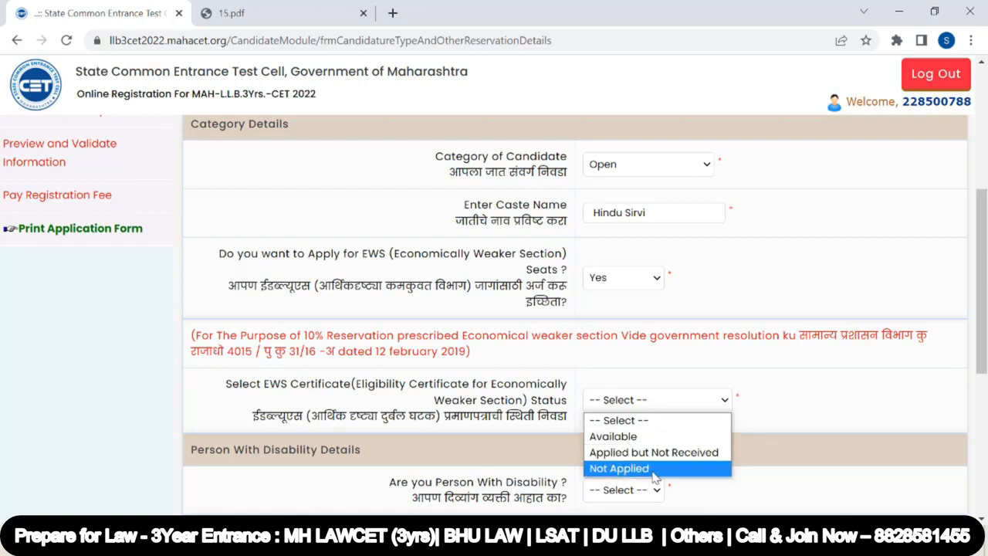
Set the option to apply for EWS seats to No
click(622, 278)
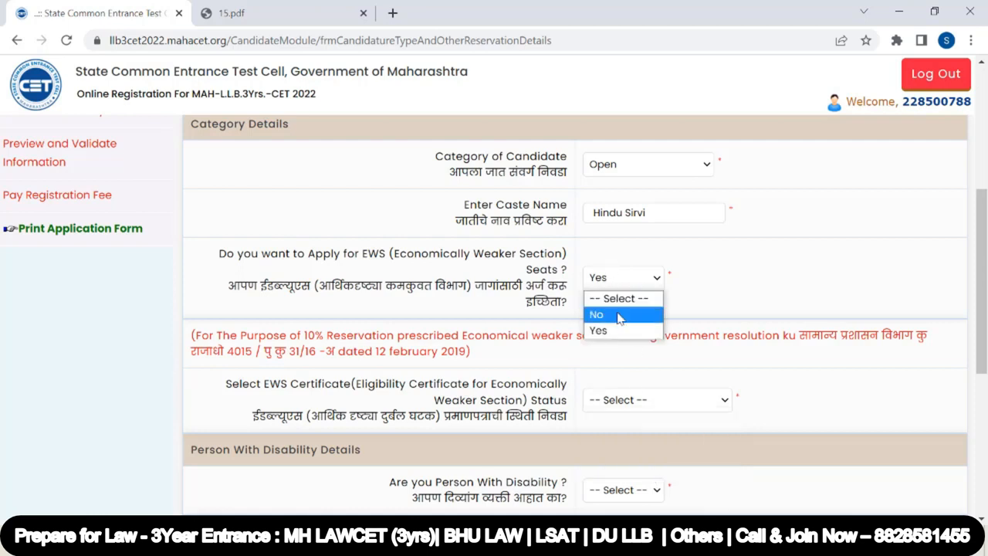
click(618, 315)
Set the person with disability answer to No
scroll(616, 312, down, 1)
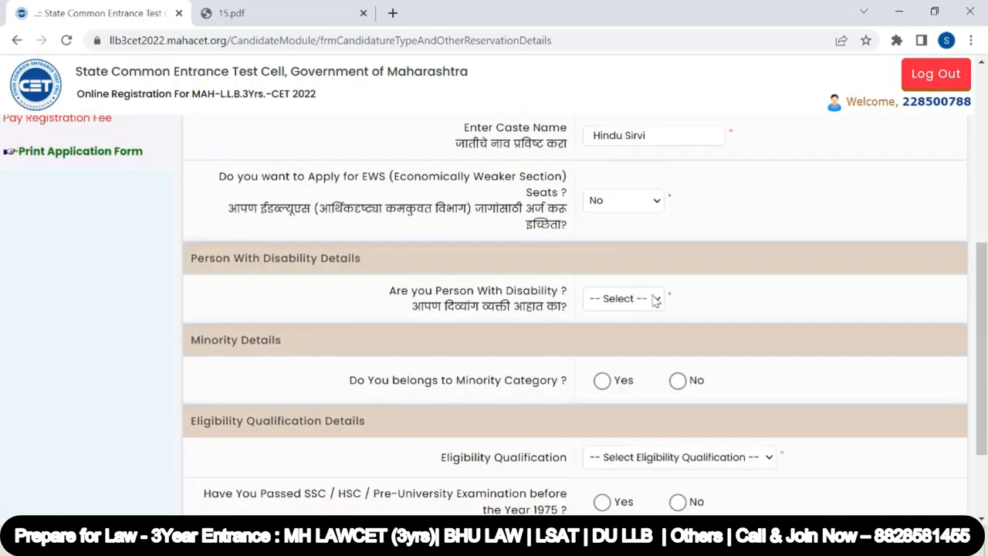
click(656, 300)
click(629, 340)
Try marking minority category as Yes with Linguistic Minority - Hindi
click(603, 382)
scroll(606, 386, down, 1)
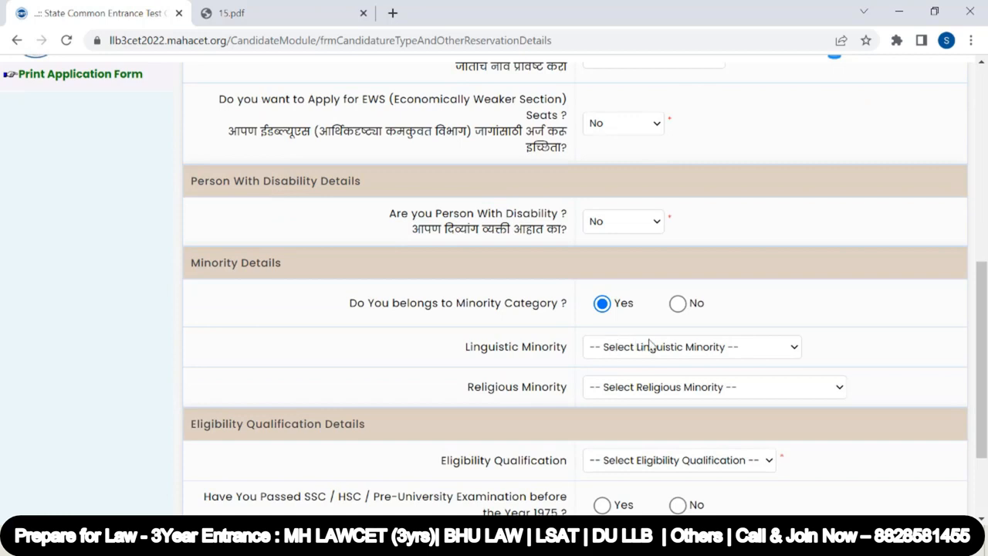
click(723, 352)
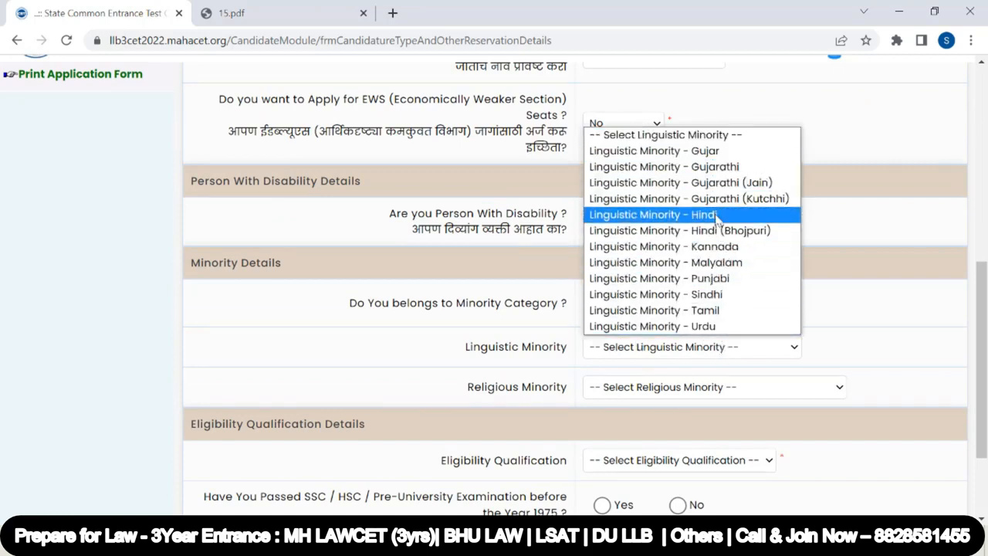
click(741, 220)
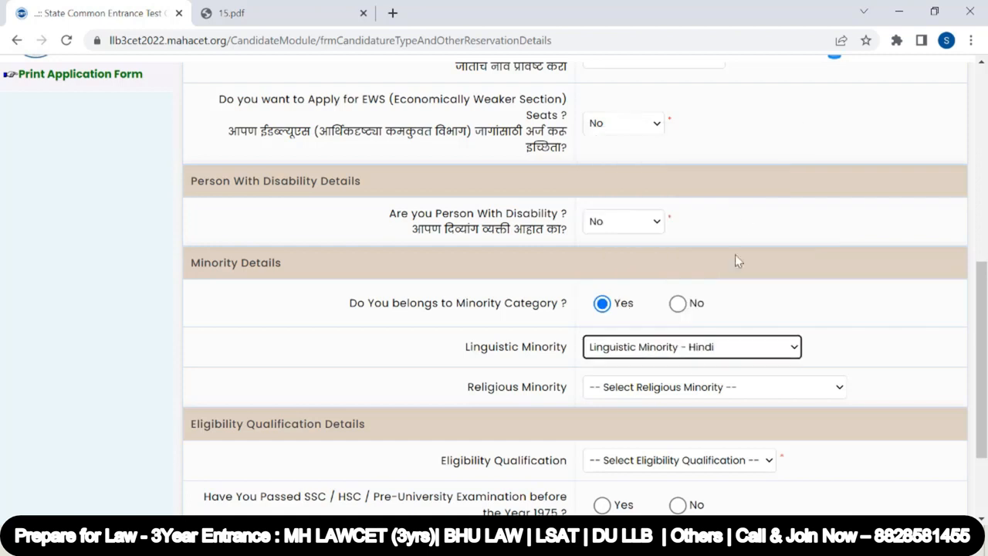
click(692, 388)
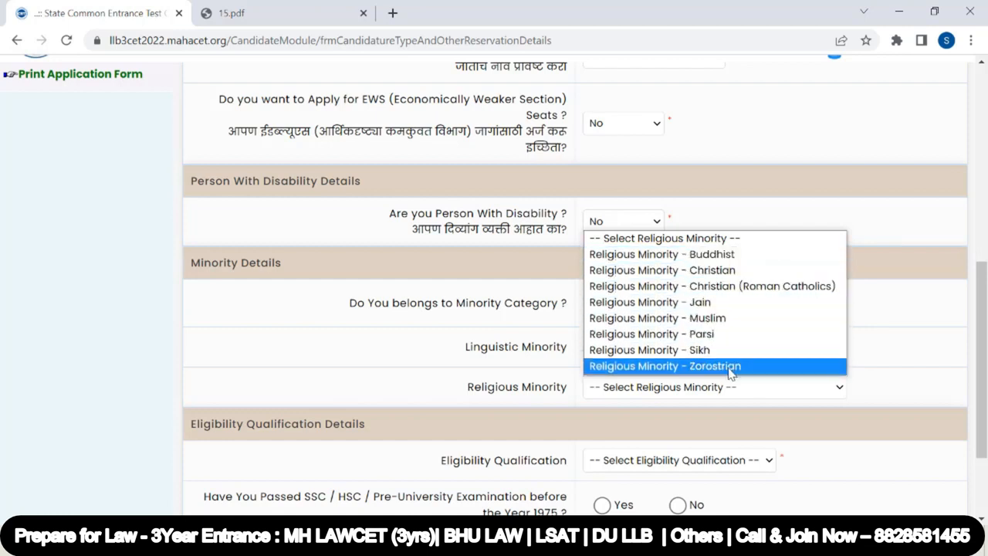
click(865, 323)
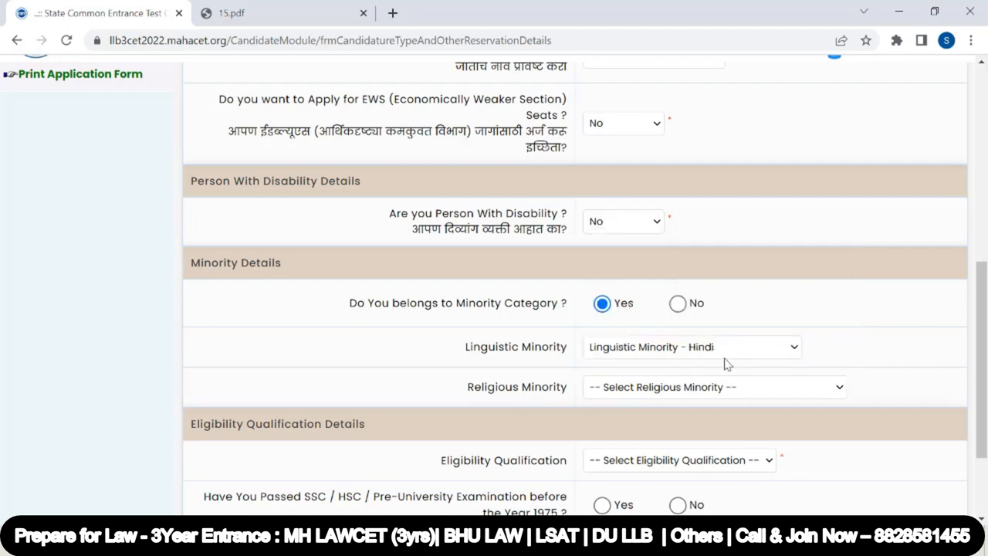
click(735, 347)
click(540, 327)
Answer No to belonging to a minority category and to passing SSC/HSC before 1975
click(677, 304)
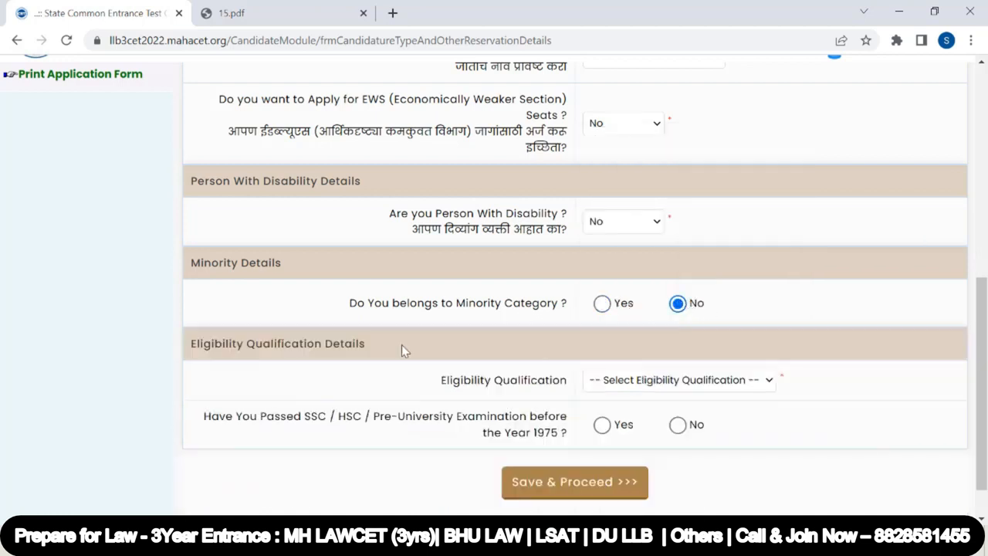
click(650, 382)
click(680, 427)
Choose Graduation as the eligibility qualification and save and proceed
click(643, 381)
click(641, 416)
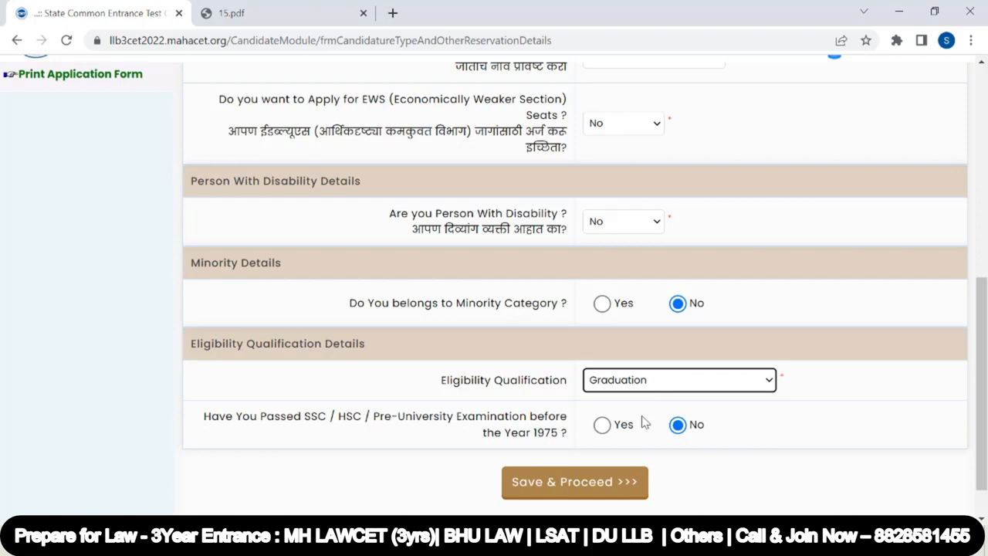
scroll(643, 380, down, 1)
click(595, 440)
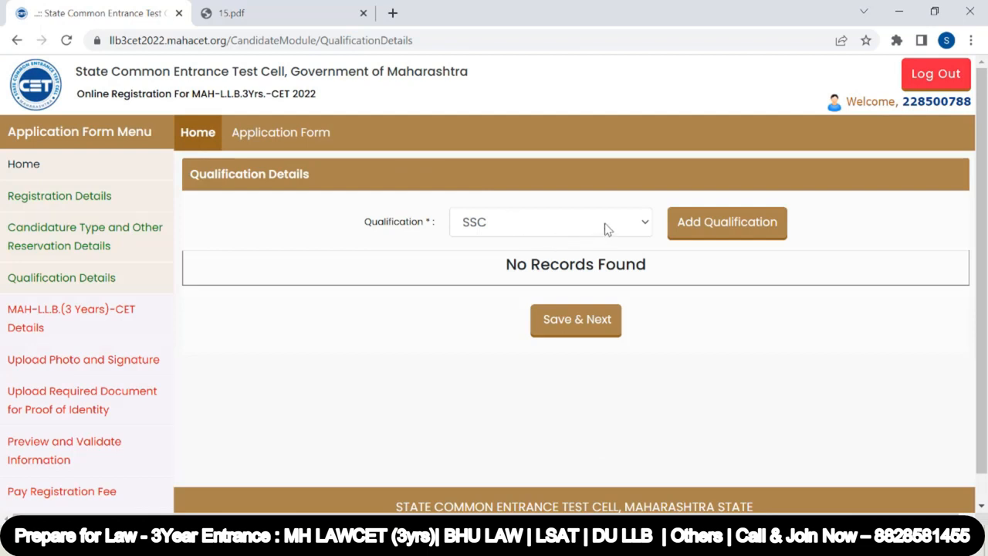
Add an SSC qualification with board state Maharashtra and the Maharashtra State Board of Secondary and Higher Secondary Education, Pune
click(726, 223)
click(279, 137)
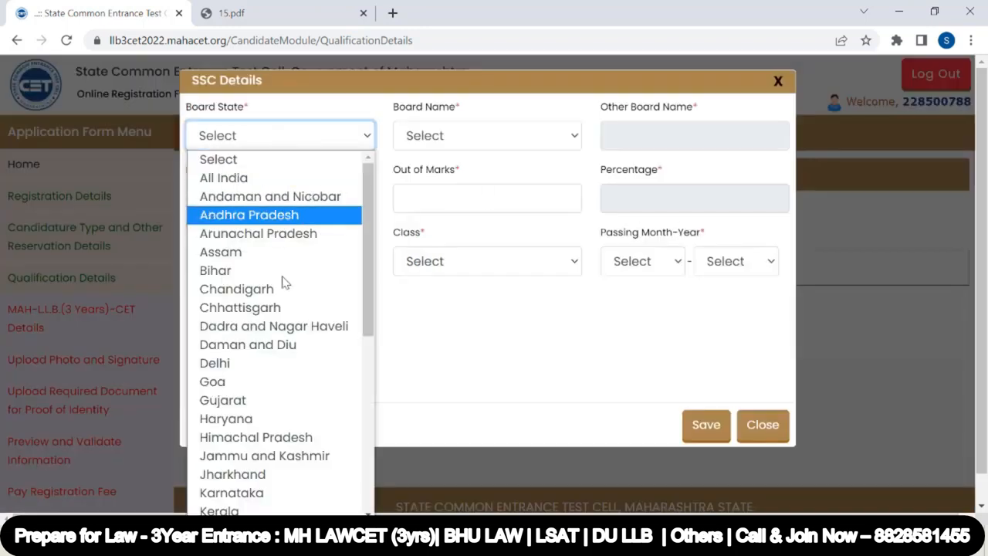
scroll(291, 469, down, 1)
click(291, 473)
click(460, 141)
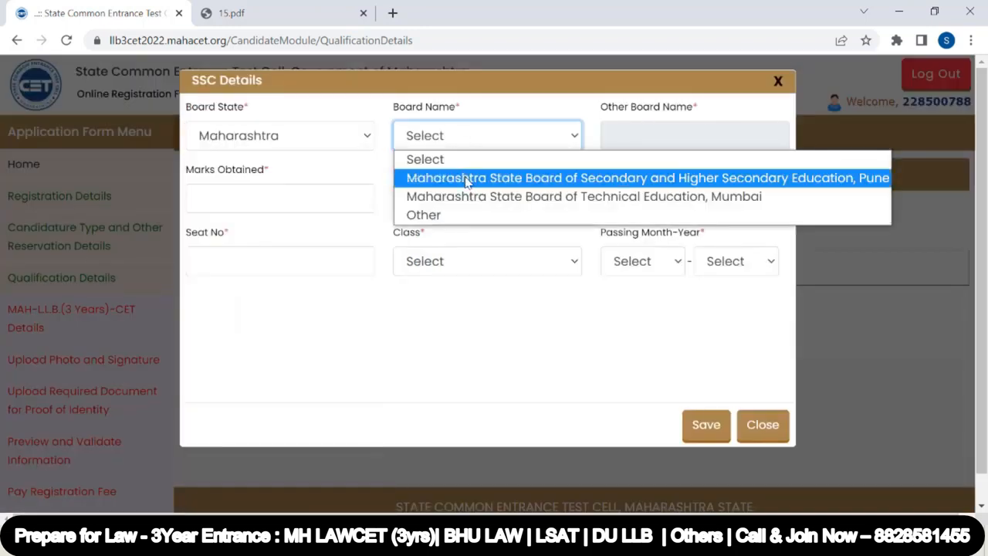
click(472, 186)
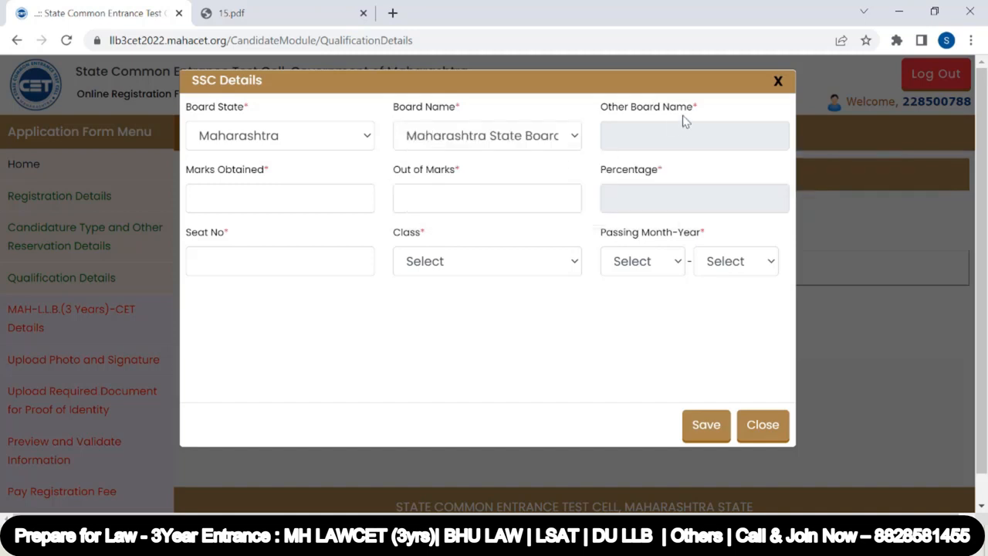
Enter SSC marks obtained 540 out of 600 and fill in the seat number
click(255, 201)
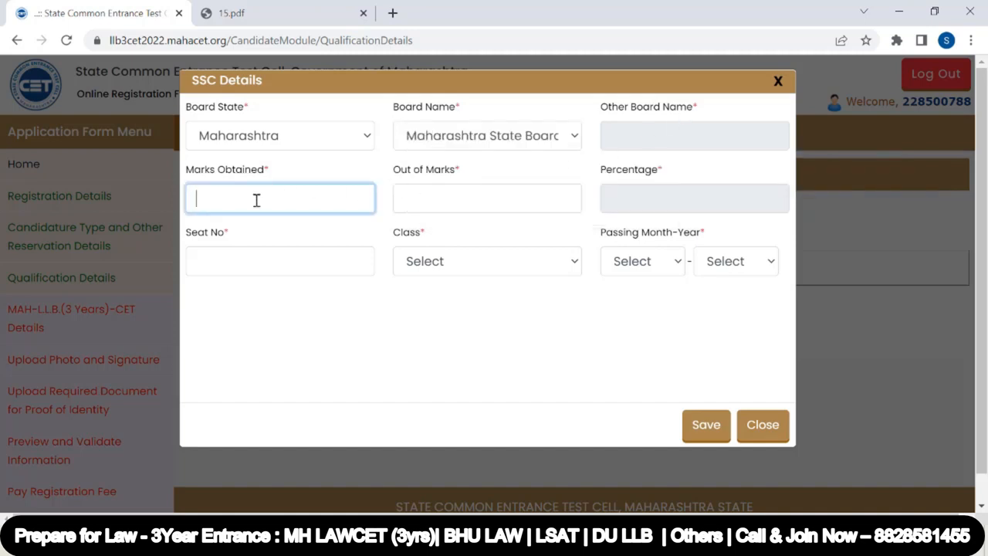
click(448, 203)
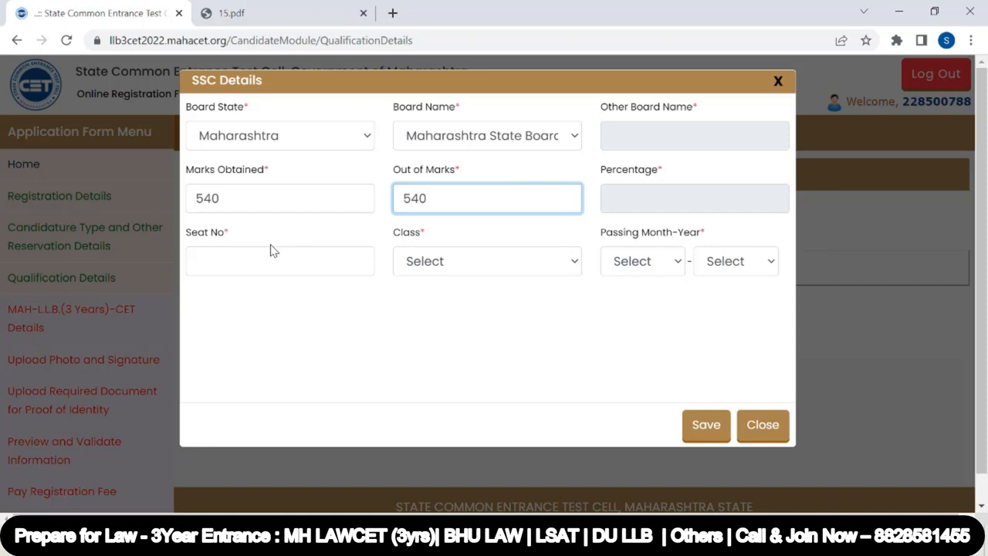
text(540)
click(231, 264)
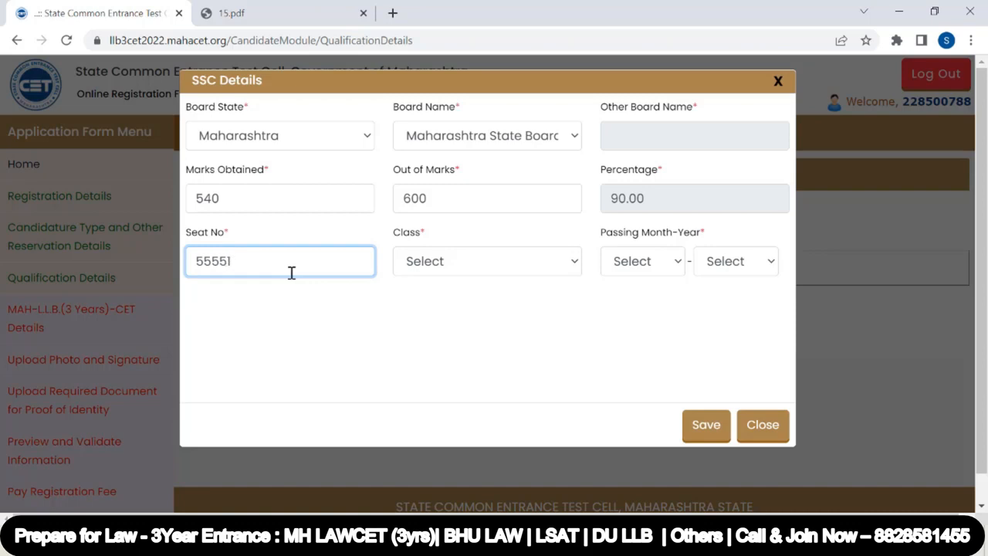
drag(247, 261, 166, 264)
click(244, 297)
click(315, 329)
Set the SSC class to Distinction and passing month-year to April 2007, then save
click(467, 262)
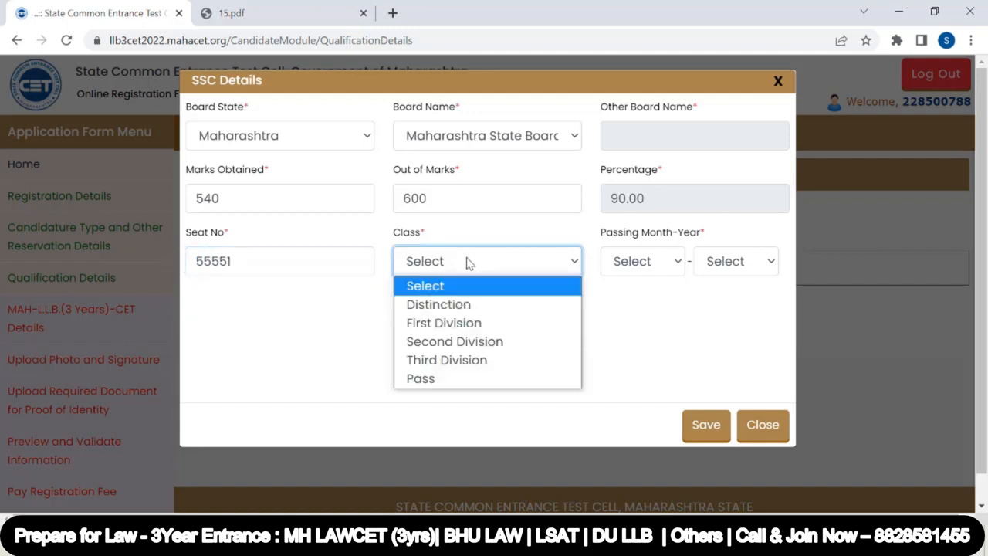
click(457, 304)
click(664, 259)
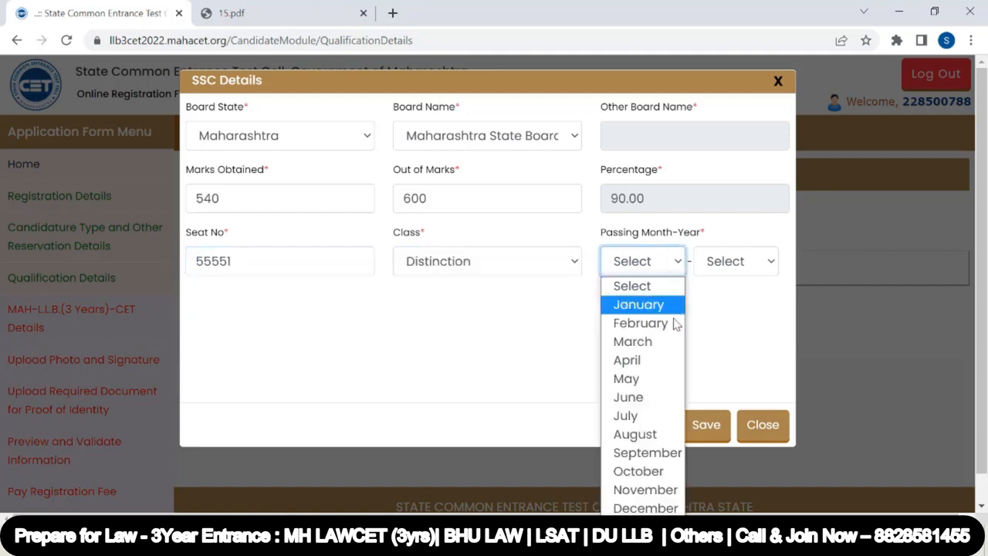
click(667, 361)
click(724, 266)
scroll(734, 386, down, 10)
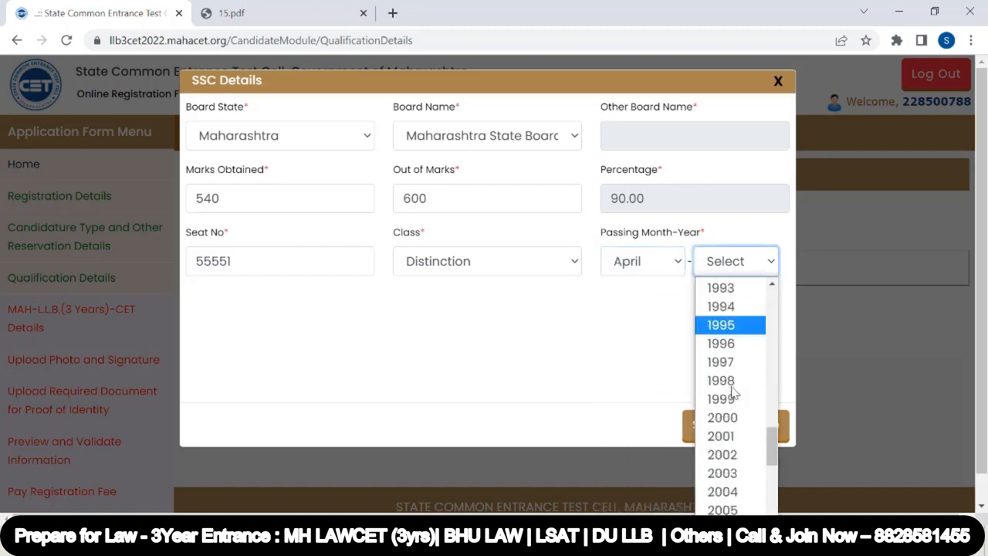
scroll(737, 456, down, 2)
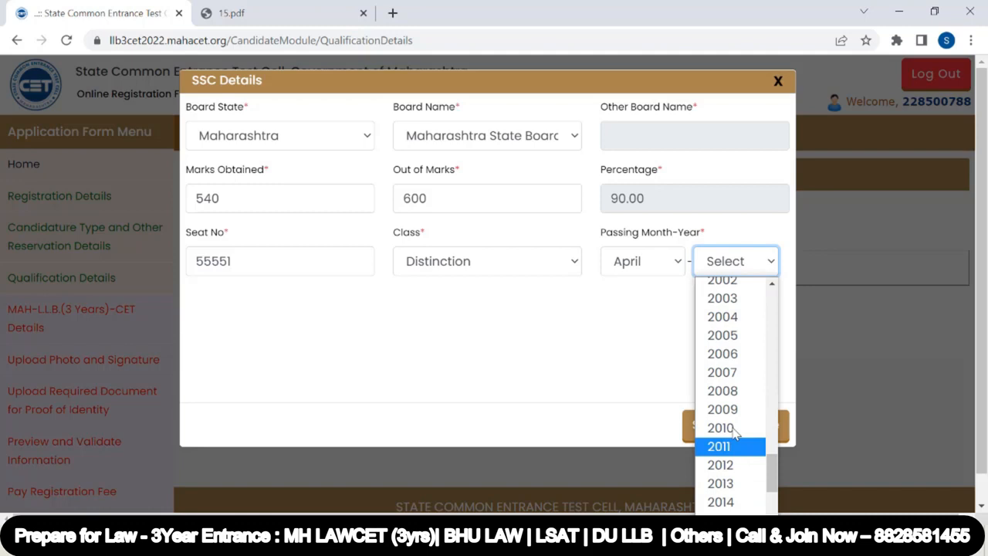
click(730, 372)
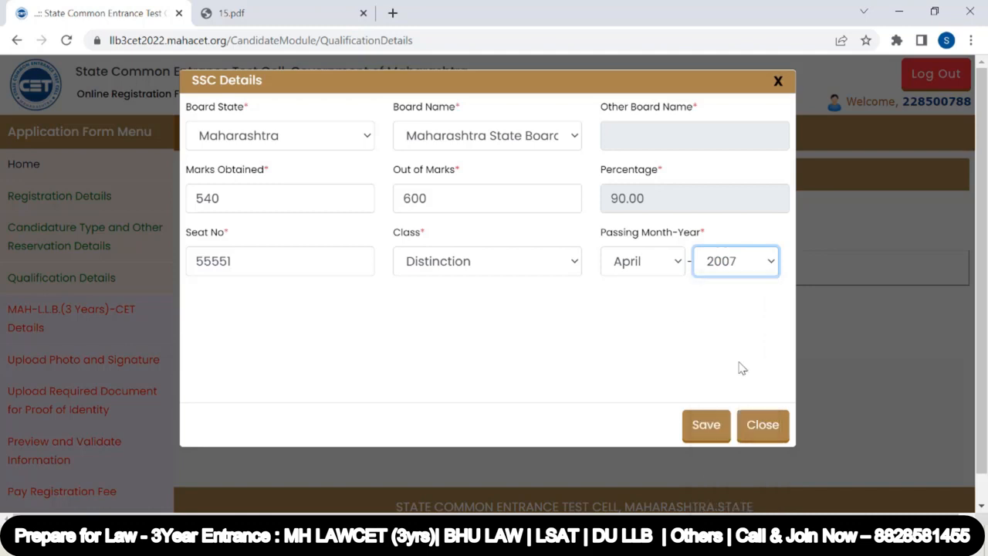
click(706, 425)
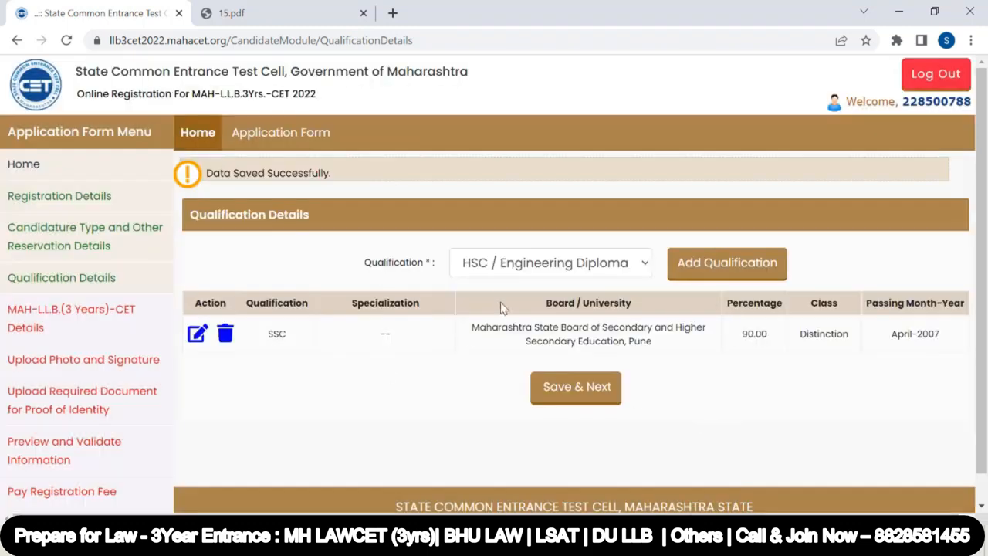
Add an HSC qualification under the Maharashtra State Board of Secondary and Higher Secondary Education, Pune
click(695, 272)
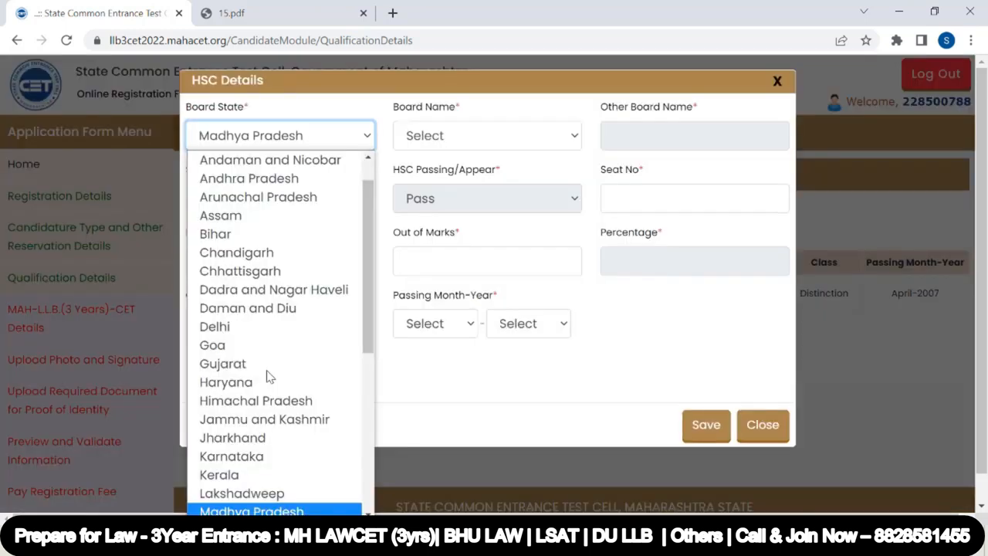
key(Down)
click(255, 509)
click(439, 137)
click(450, 180)
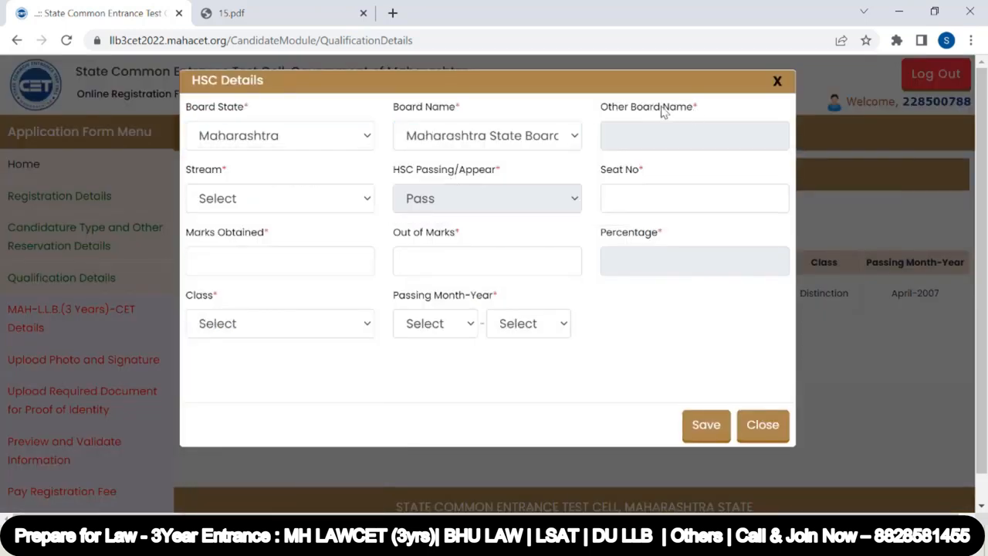
Set the HSC stream to Science, fill in the seat number, and enter marks 540 out of 600
click(232, 199)
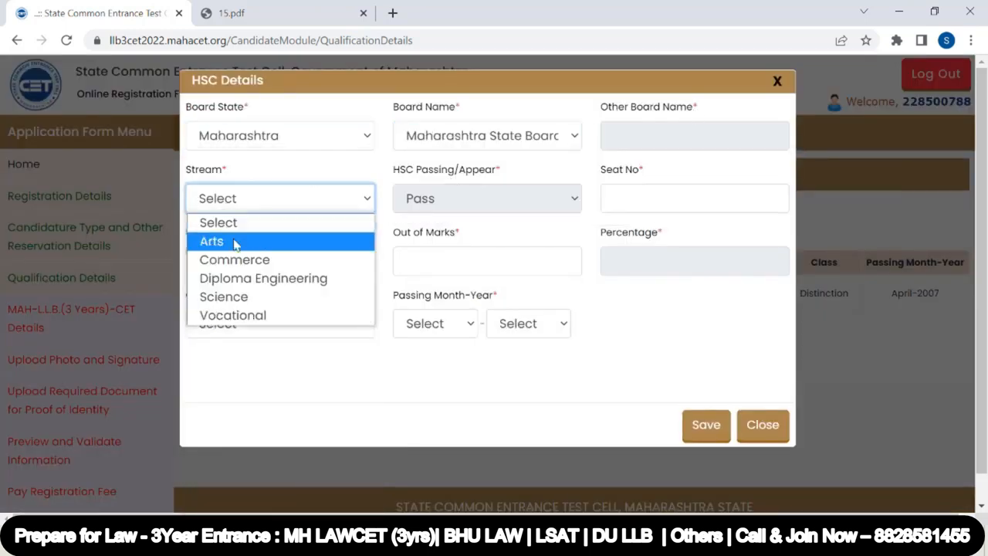
click(255, 297)
click(622, 200)
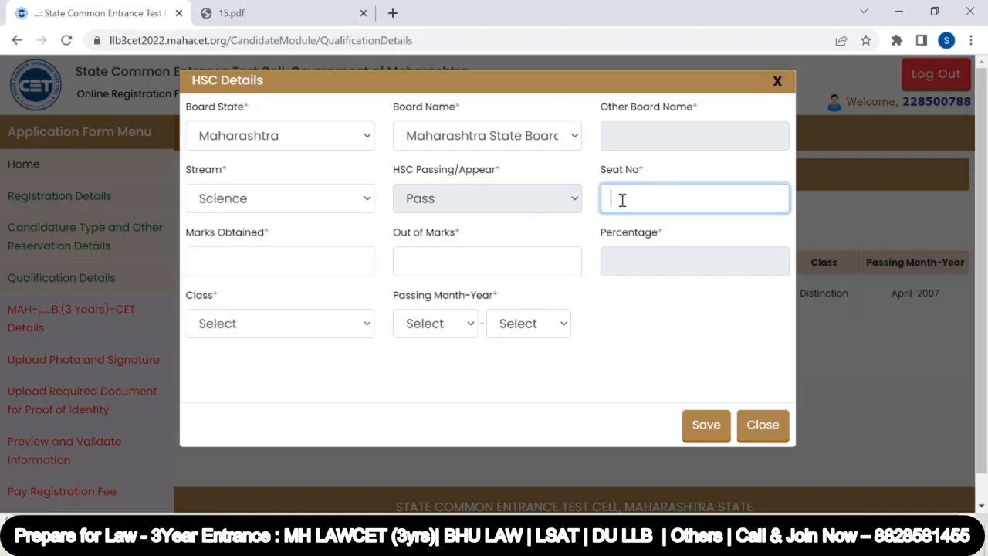
click(241, 261)
text(540)
click(431, 252)
text(600)
Set the HSC class to Distinction and passing month-year to April 2009, then save
click(234, 324)
click(235, 374)
click(441, 332)
click(432, 152)
click(525, 333)
scroll(526, 301, down, 18)
click(525, 193)
click(706, 427)
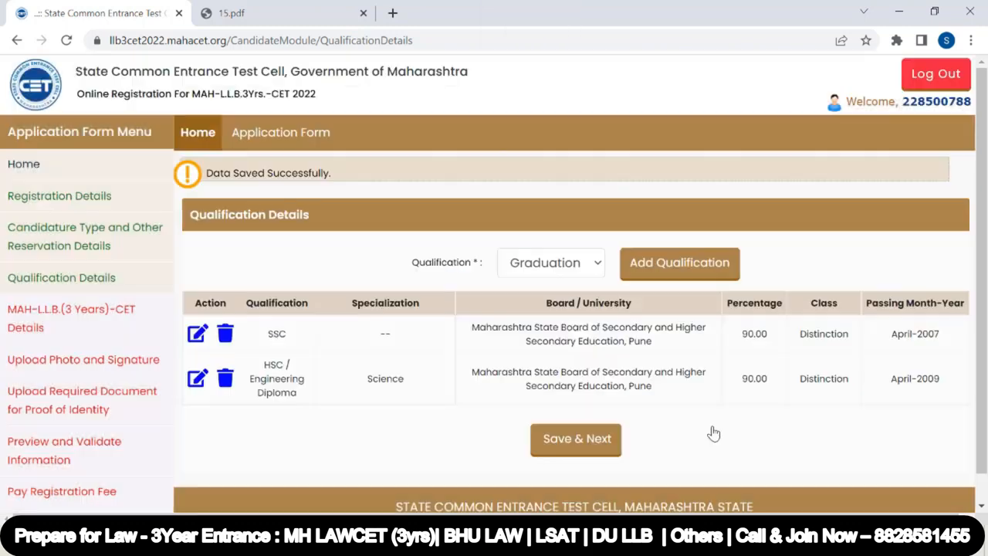
Add a Graduation qualification with degree B.Pharm. from Savitribai Phule Pune University in Maharashtra
click(697, 265)
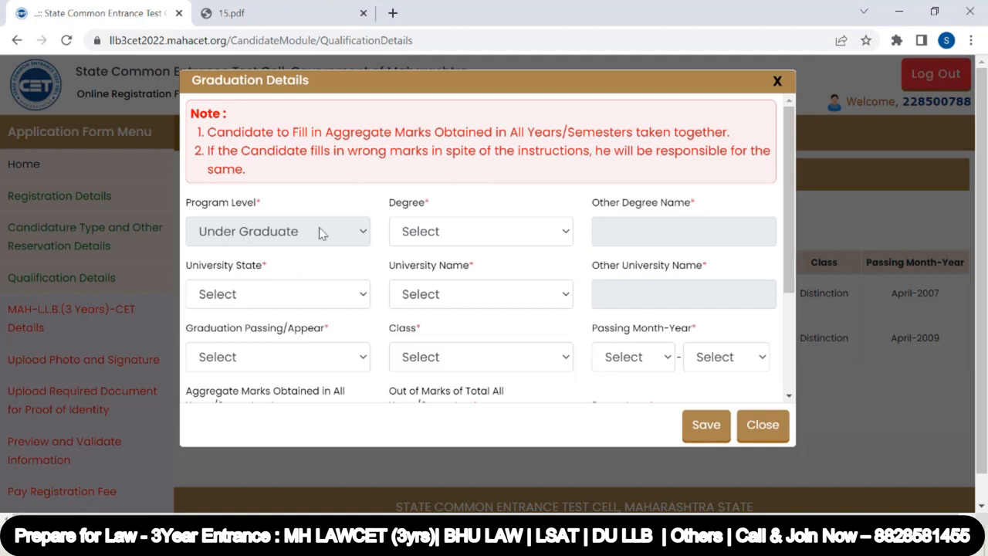
click(429, 231)
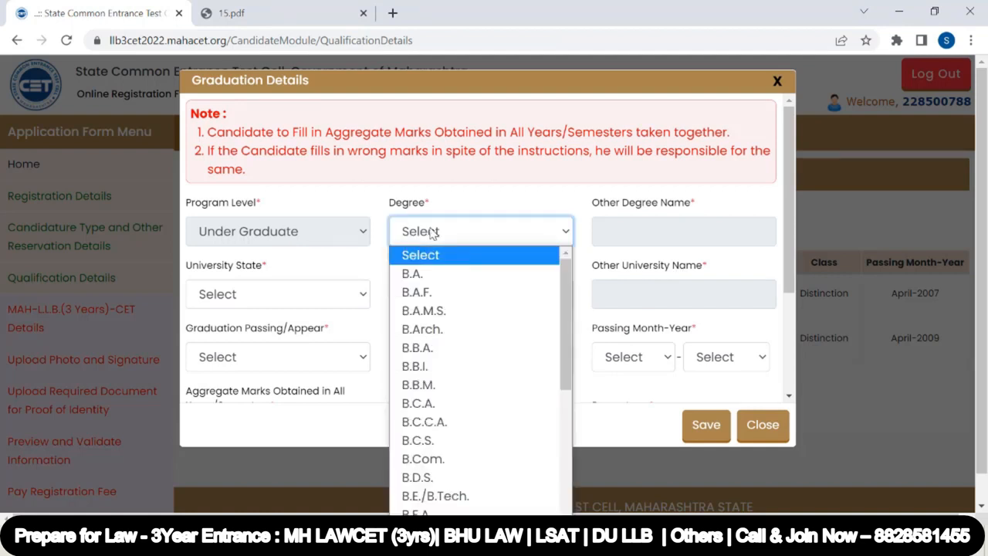
scroll(459, 363, down, 3)
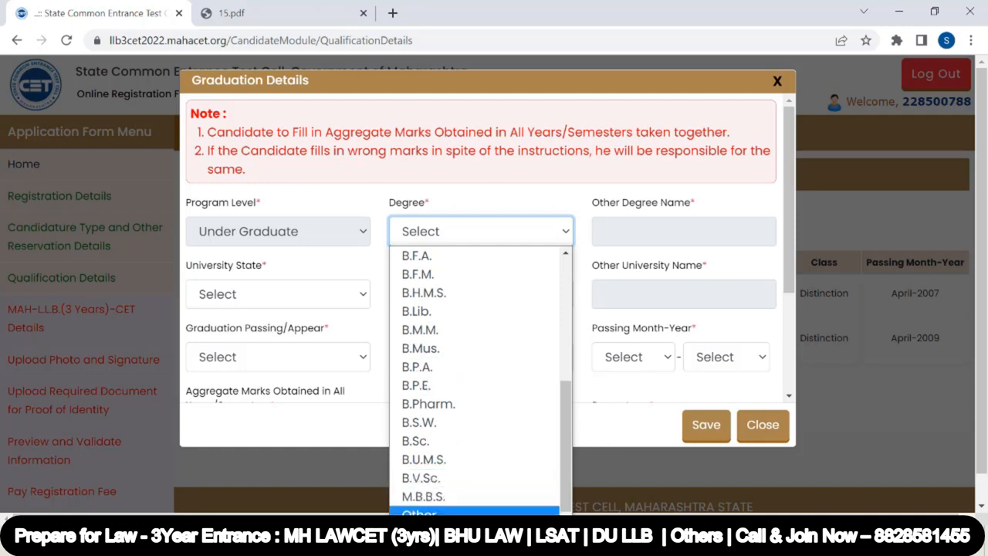
click(428, 404)
click(470, 295)
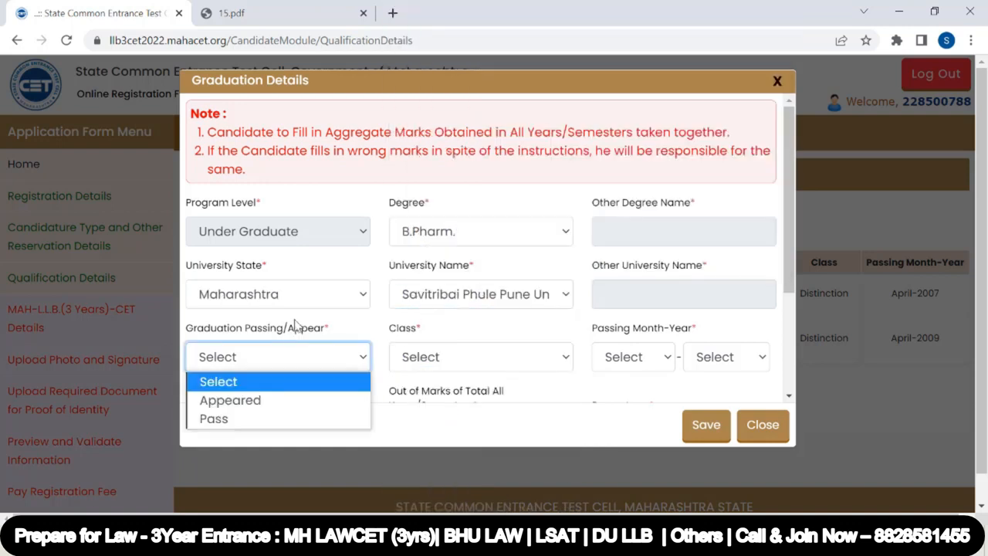
Set the graduation passing/appear status to Pass
scroll(299, 316, down, 1)
click(283, 287)
click(270, 325)
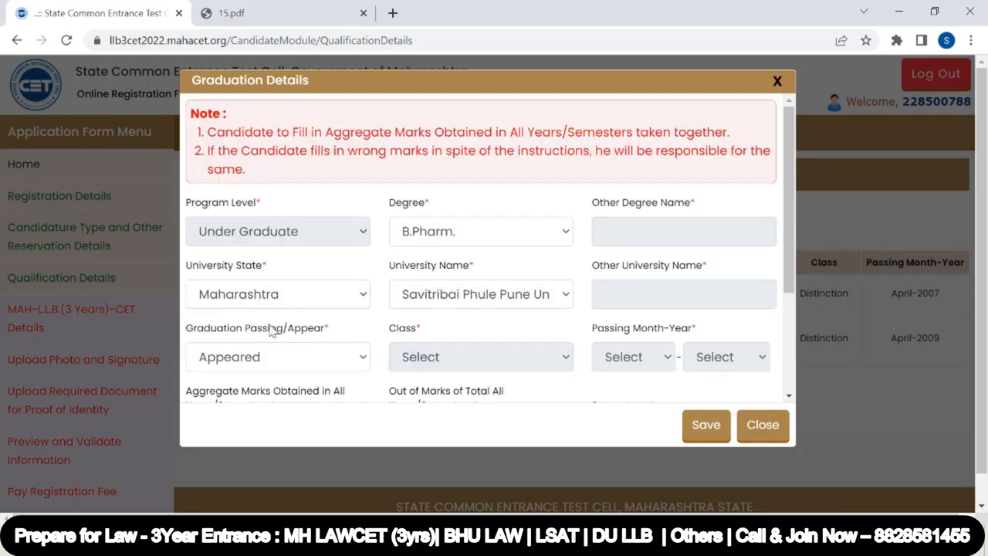
scroll(476, 313, down, 2)
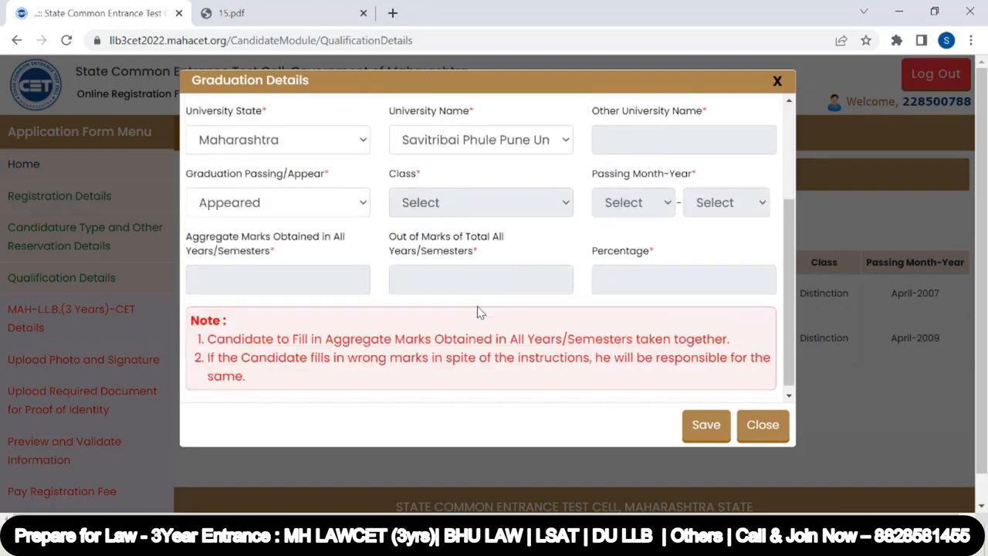
click(325, 213)
click(270, 265)
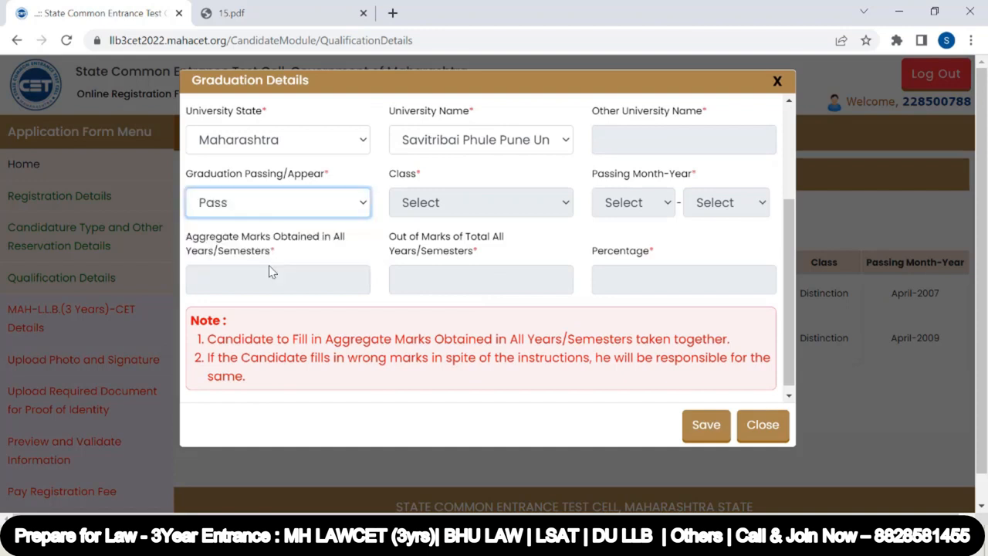
Set the graduation class to Distinction and the passing month-year to April 2013
scroll(454, 286, down, 2)
click(511, 280)
click(501, 322)
click(658, 284)
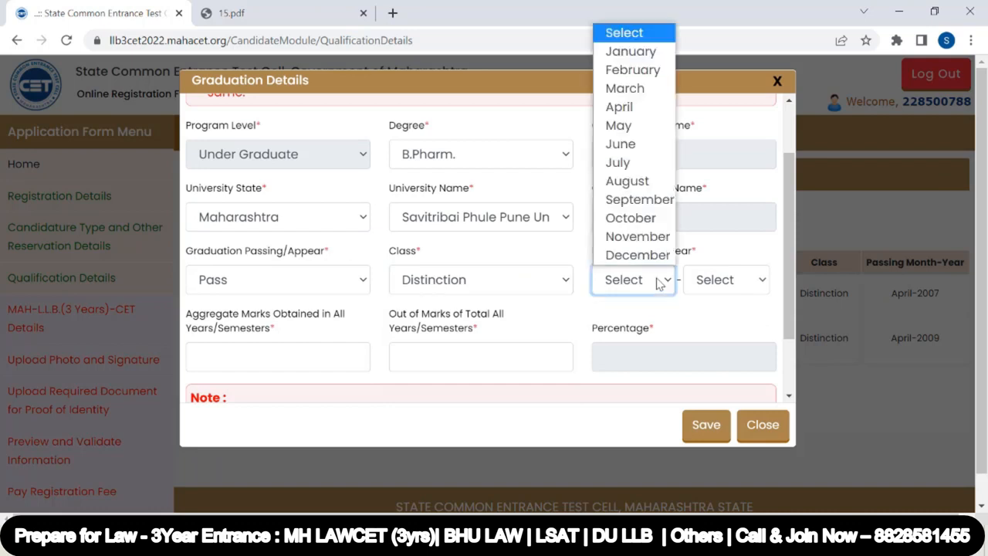
click(647, 108)
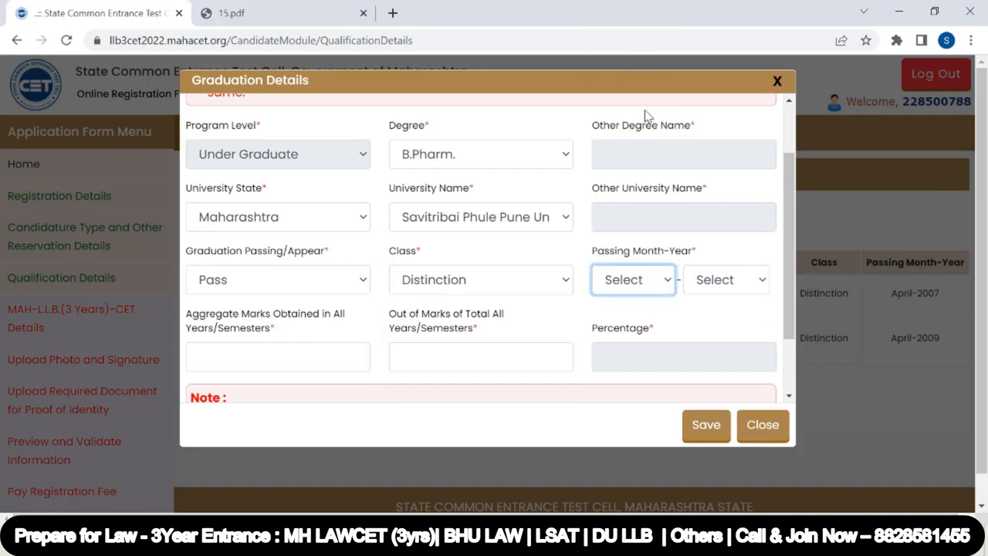
click(725, 280)
scroll(725, 139, down, 15)
click(722, 232)
scroll(250, 277, down, 1)
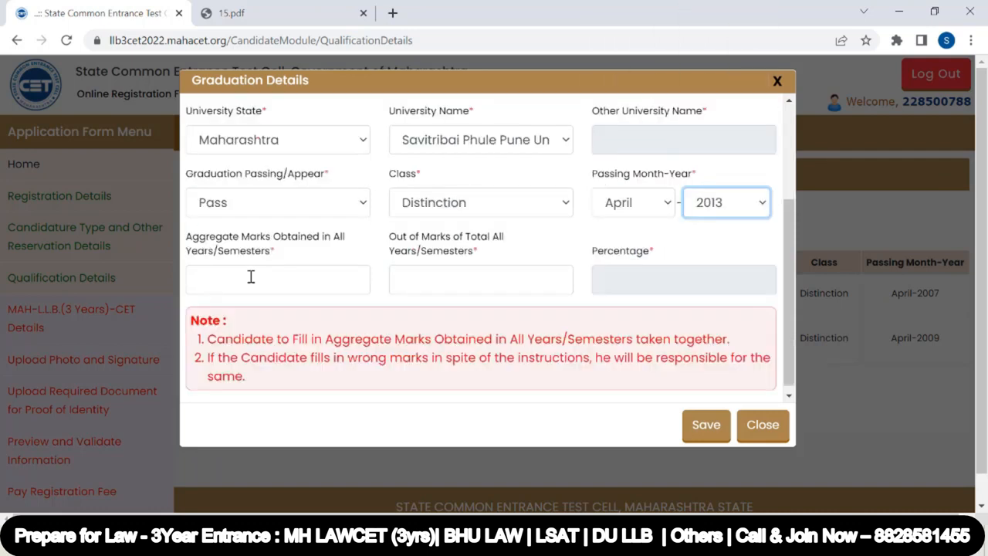
Enter aggregate graduation marks of 4300 out of 4800, then save the graduation details
click(251, 276)
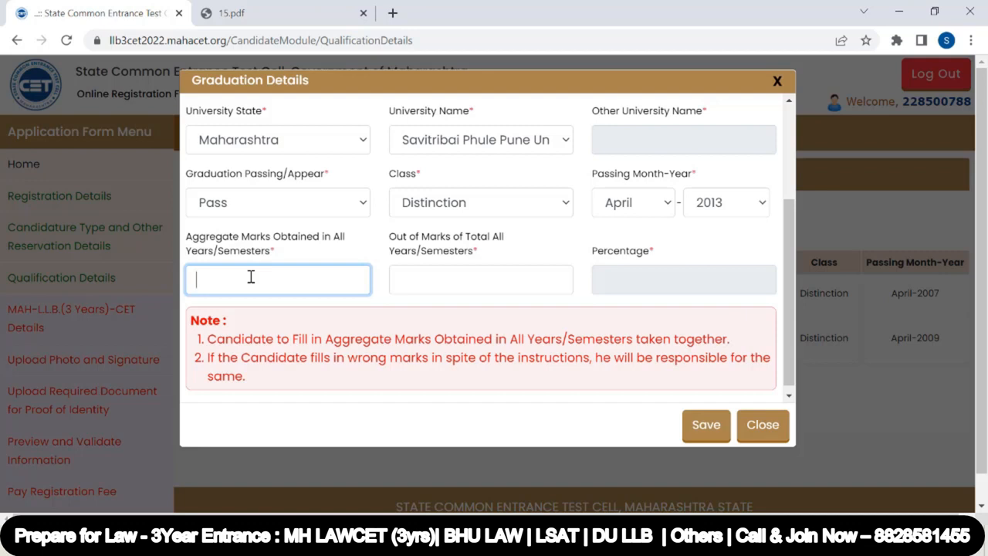
scroll(386, 241, up, 1)
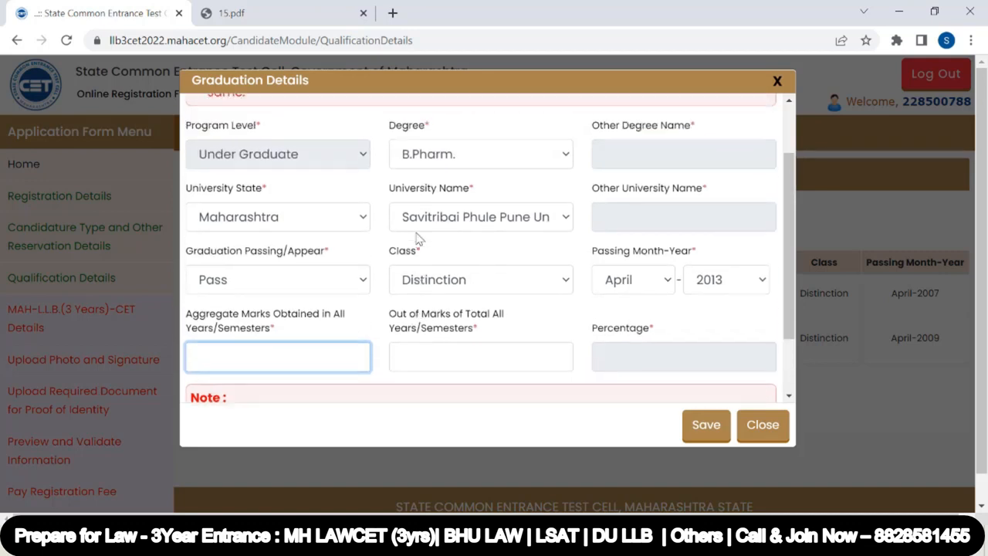
click(462, 161)
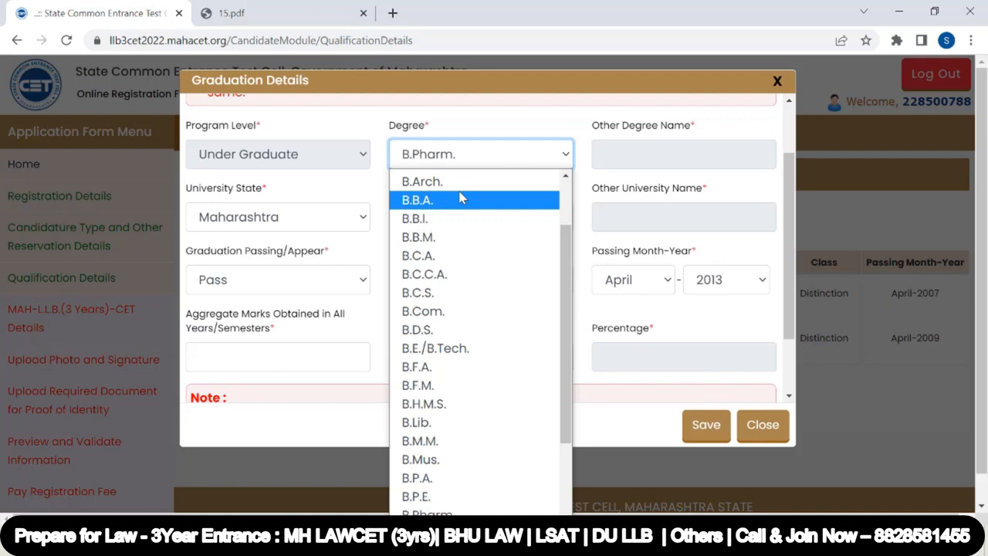
click(380, 324)
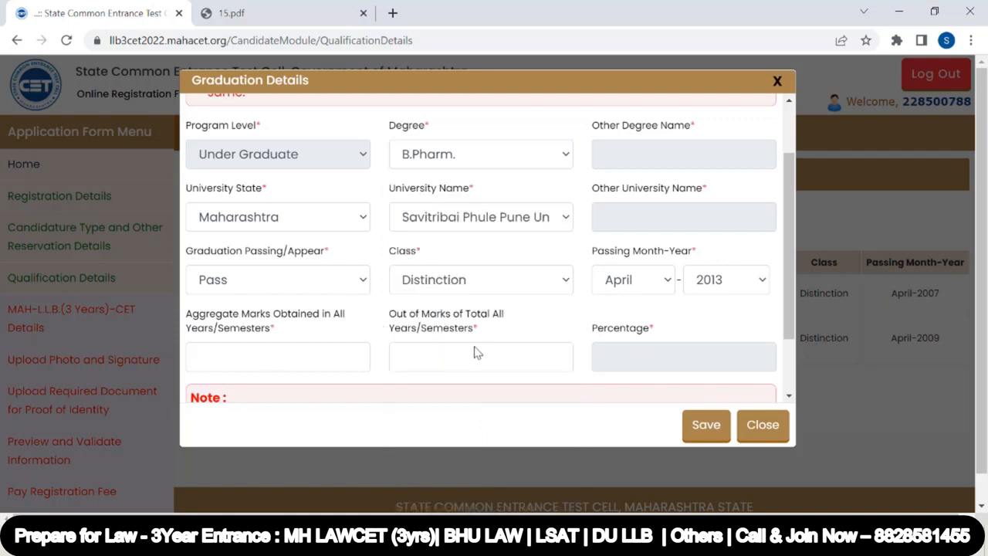
click(217, 361)
click(422, 357)
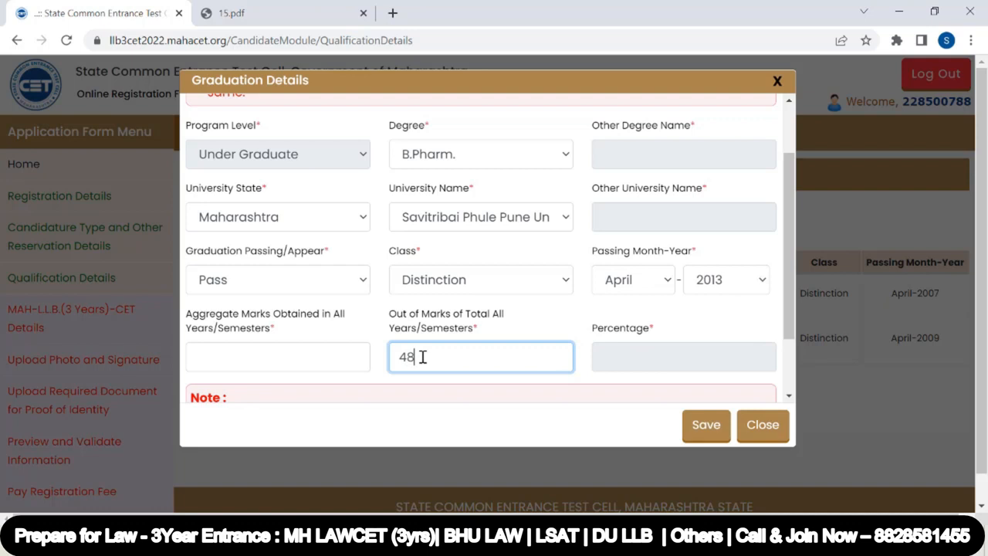
click(269, 358)
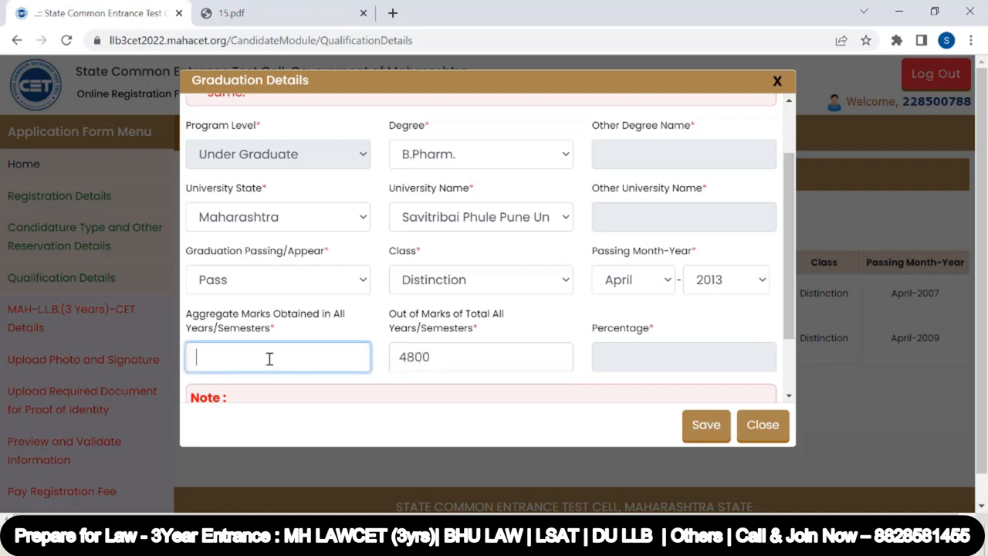
text(4300)
click(587, 310)
scroll(639, 352, down, 1)
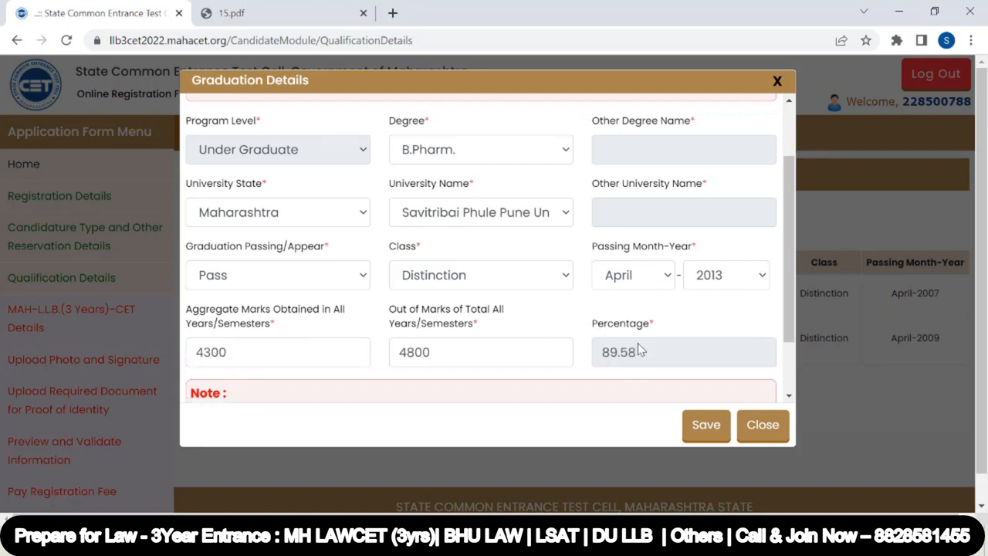
scroll(639, 352, down, 1)
click(701, 428)
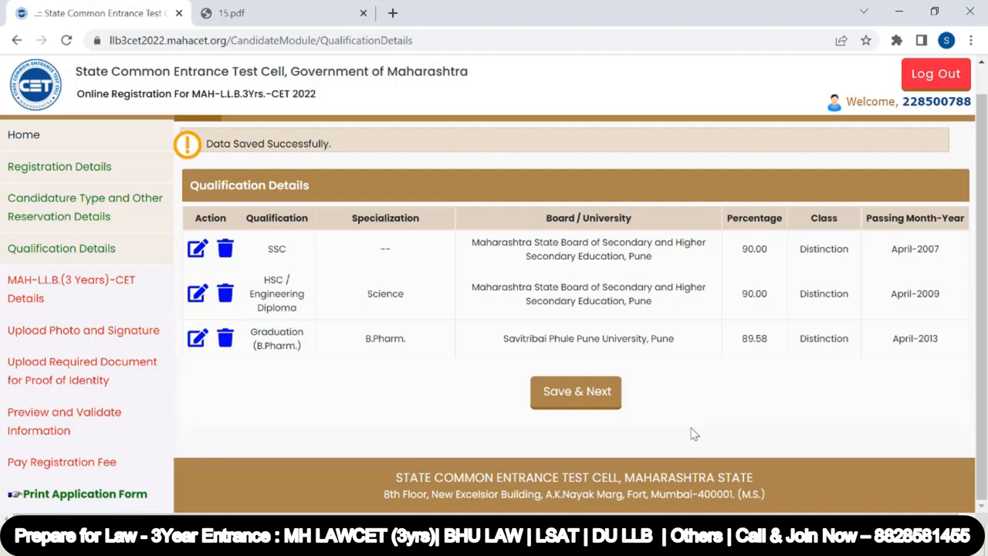
Continue to examination centre preferences and choose Mumbai Suburban as first and Palghar as second preference
click(570, 395)
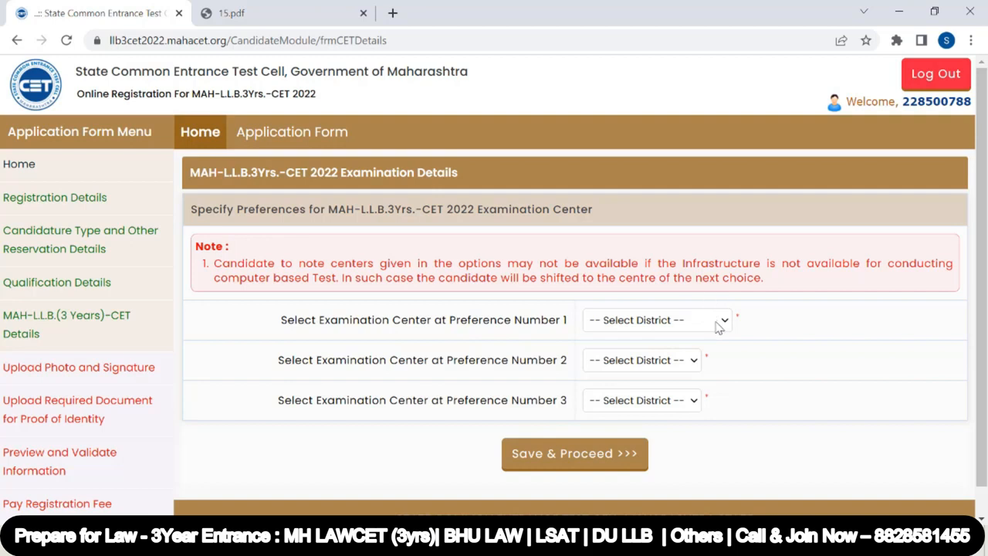
click(718, 328)
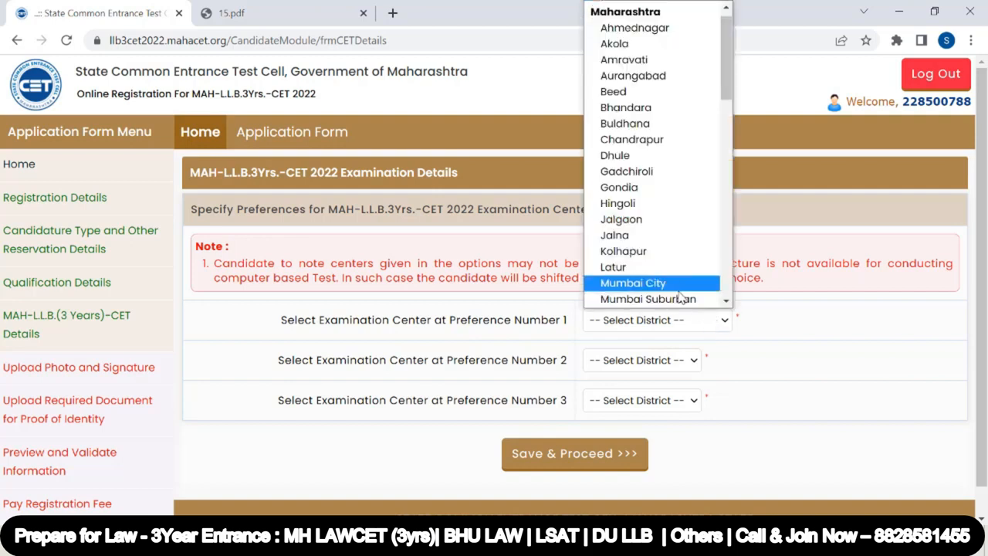
click(684, 301)
click(652, 364)
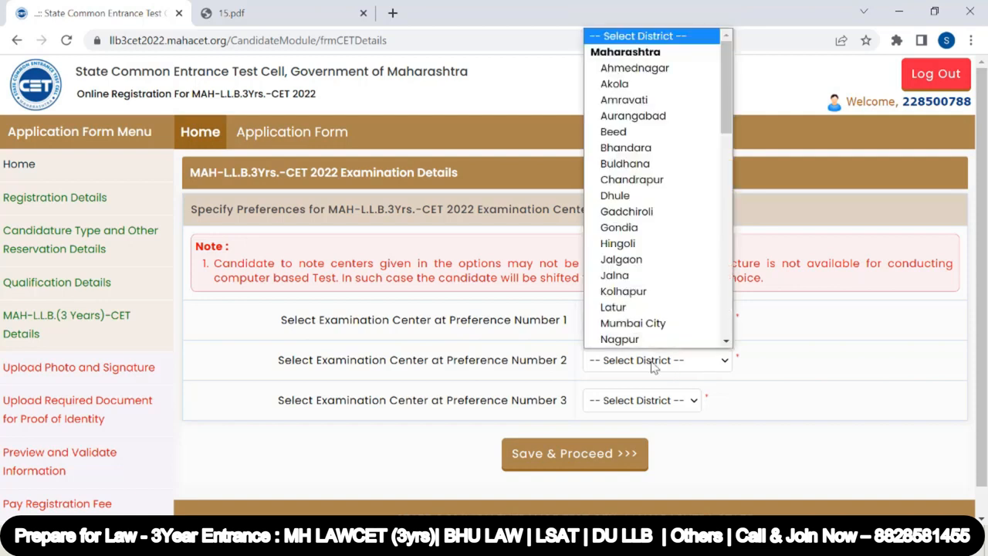
key(p)
click(653, 362)
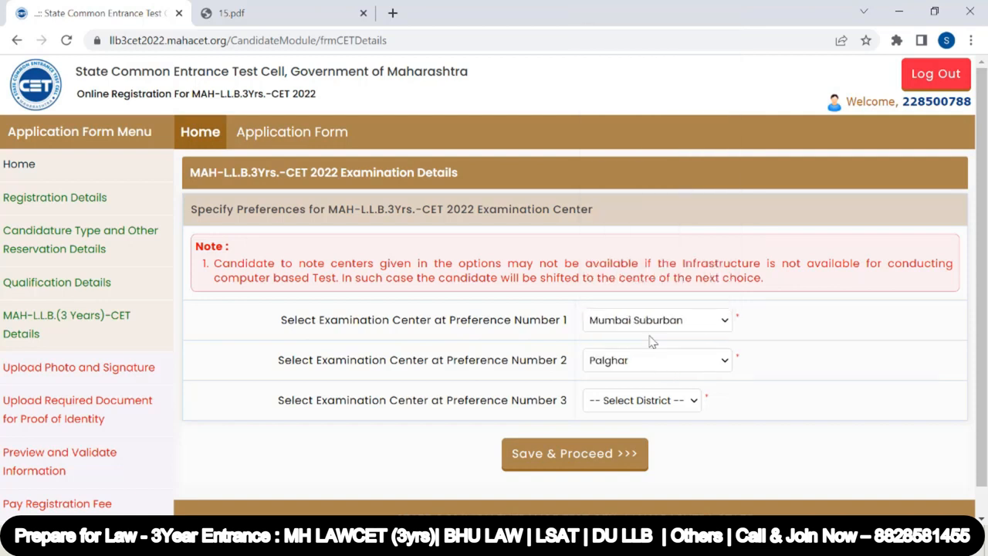
Choose Patna as the third examination centre preference and save to proceed
click(630, 400)
key(p)
key(p)
key(p)
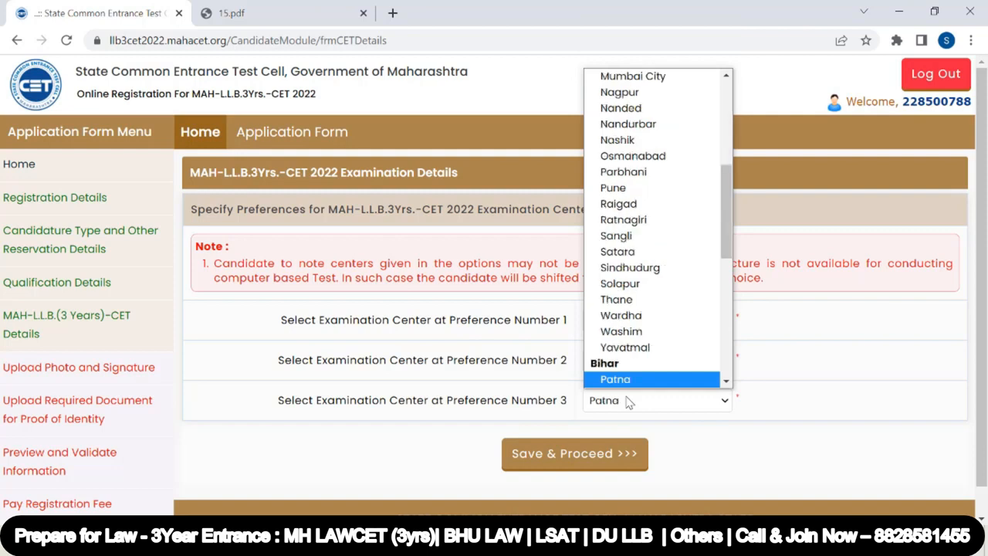
click(629, 379)
click(606, 460)
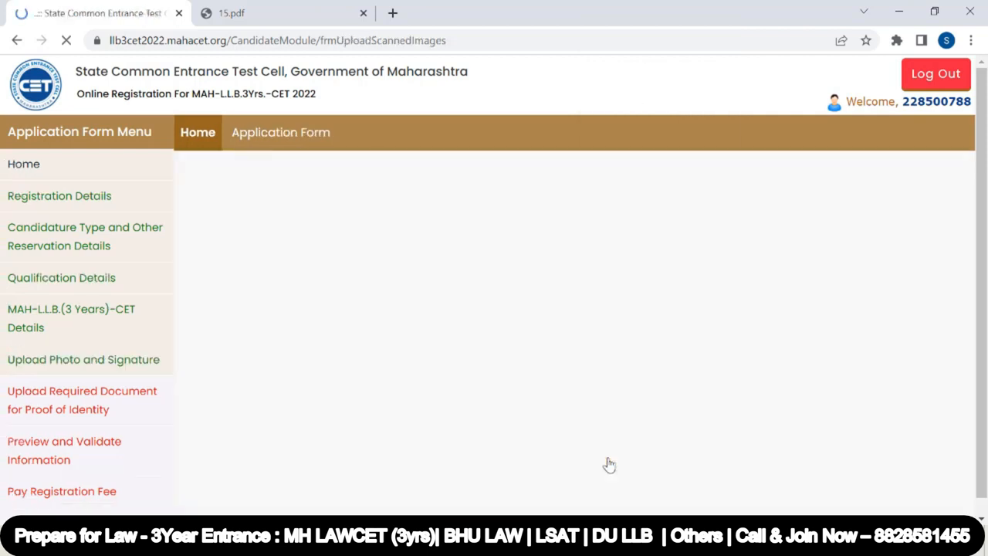
Choose Photograph as the upload type and open the candidate's photo image
scroll(376, 339, down, 1)
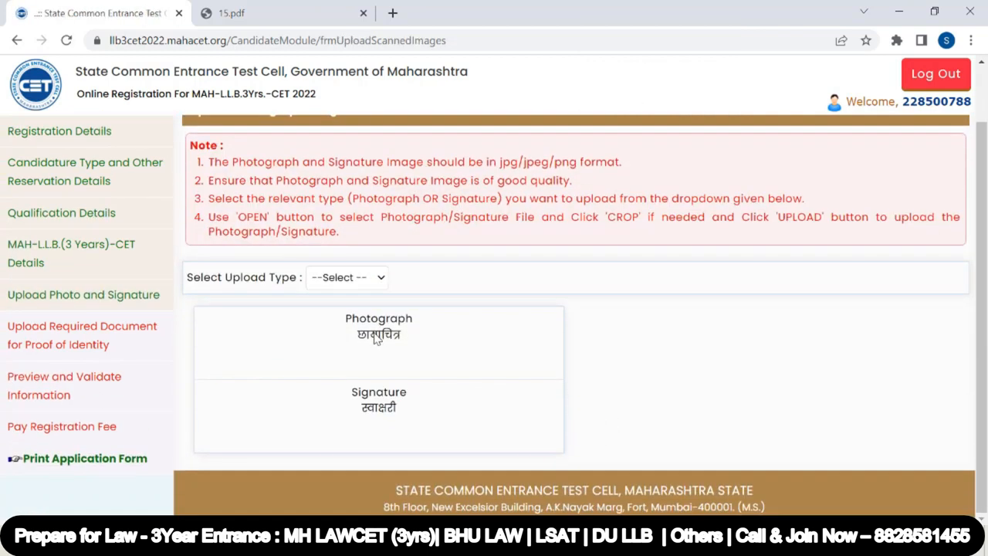
click(371, 285)
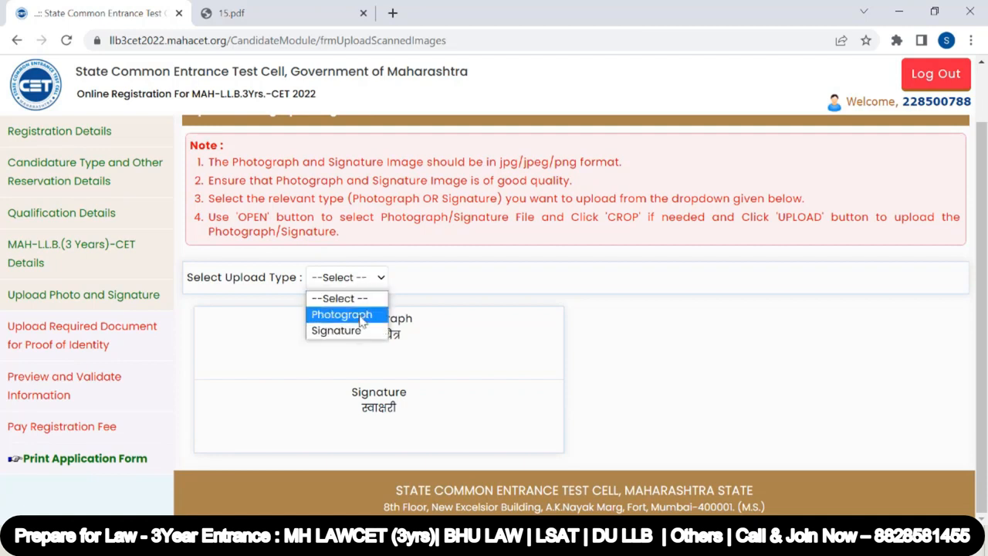
click(360, 318)
click(704, 336)
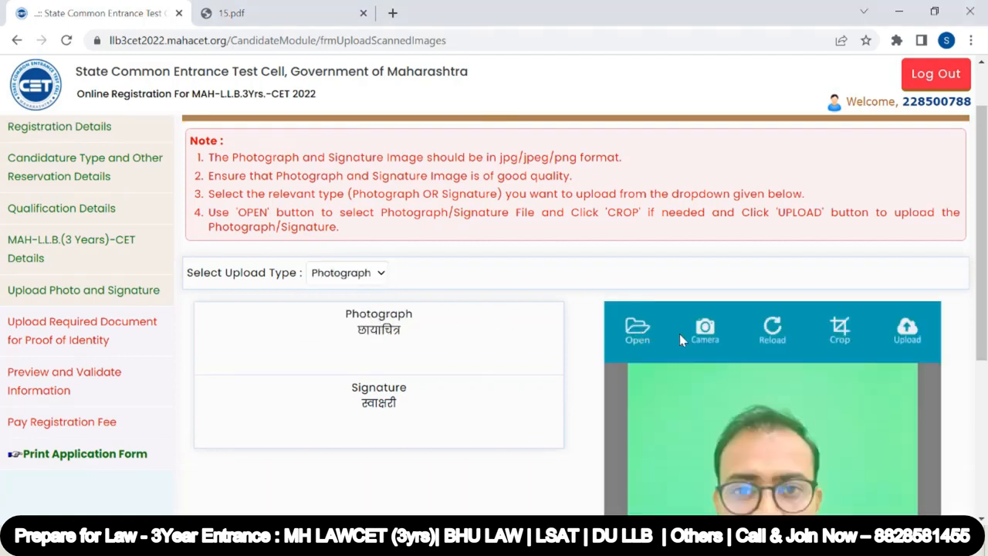
scroll(737, 314, down, 3)
scroll(823, 187, up, 1)
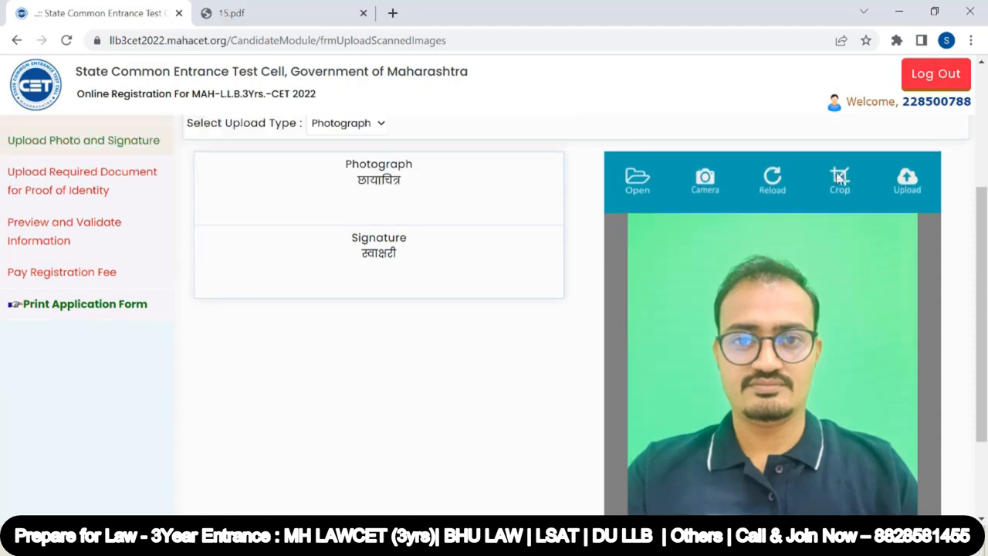
Crop the photograph and upload it
click(840, 179)
scroll(892, 361, down, 2)
scroll(896, 363, up, 4)
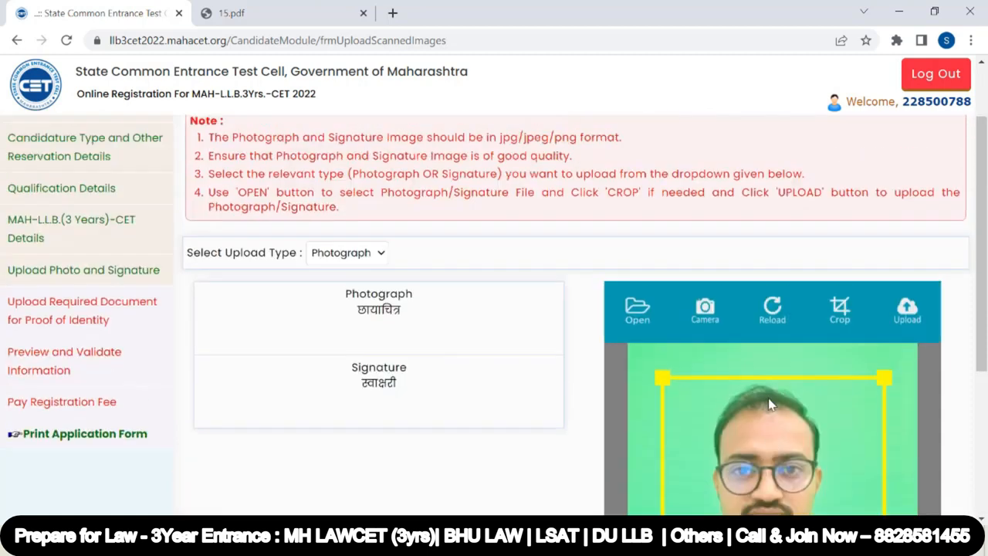
click(908, 360)
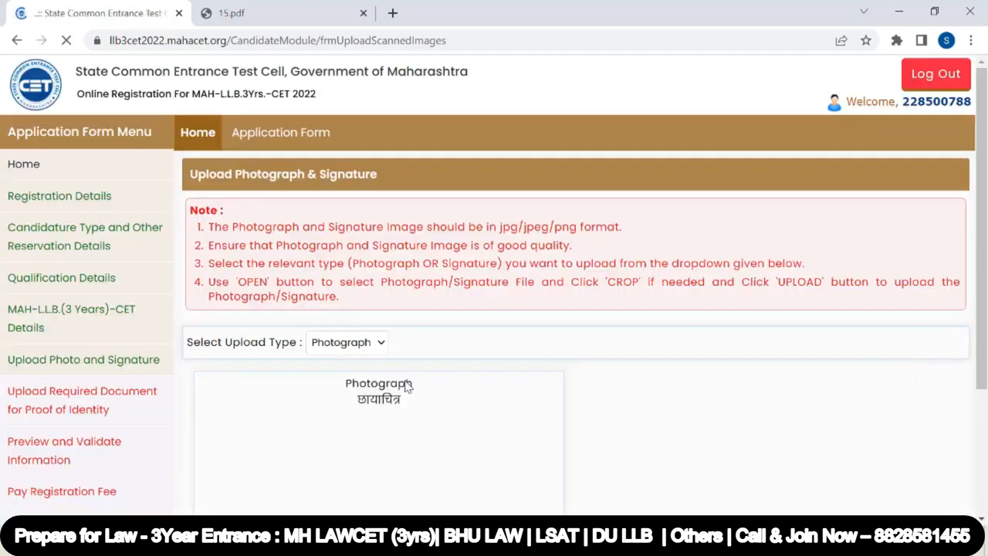
Switch the upload type to Signature and proceed to the proof-of-identity document page
scroll(403, 386, down, 2)
click(347, 187)
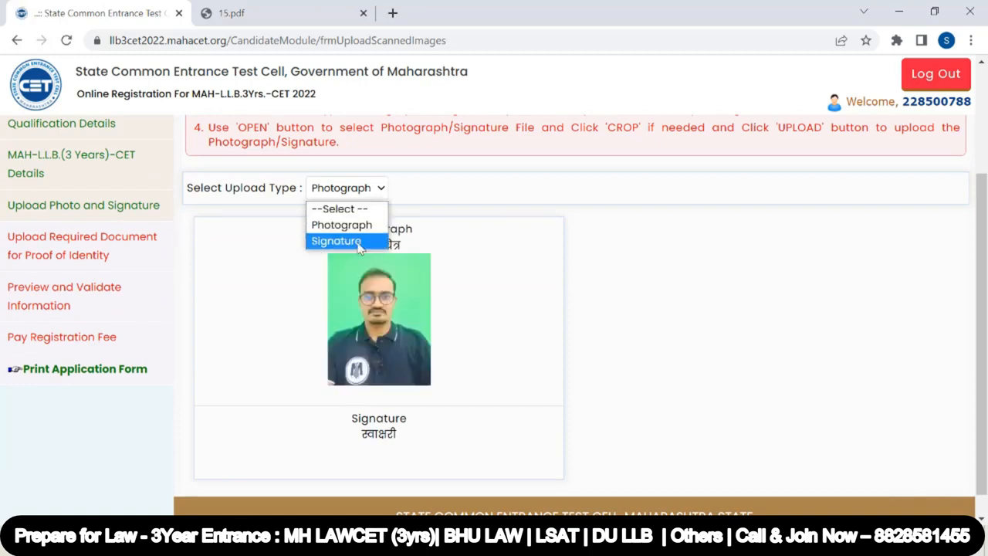
scroll(551, 281, down, 2)
click(585, 441)
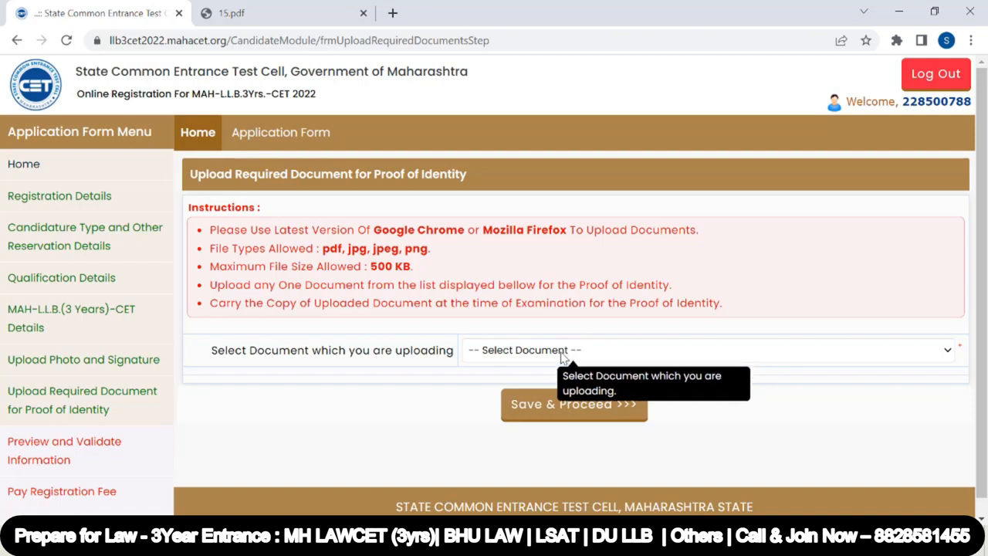
Select Aadhaar Card as the proof-of-identity document to upload
click(541, 352)
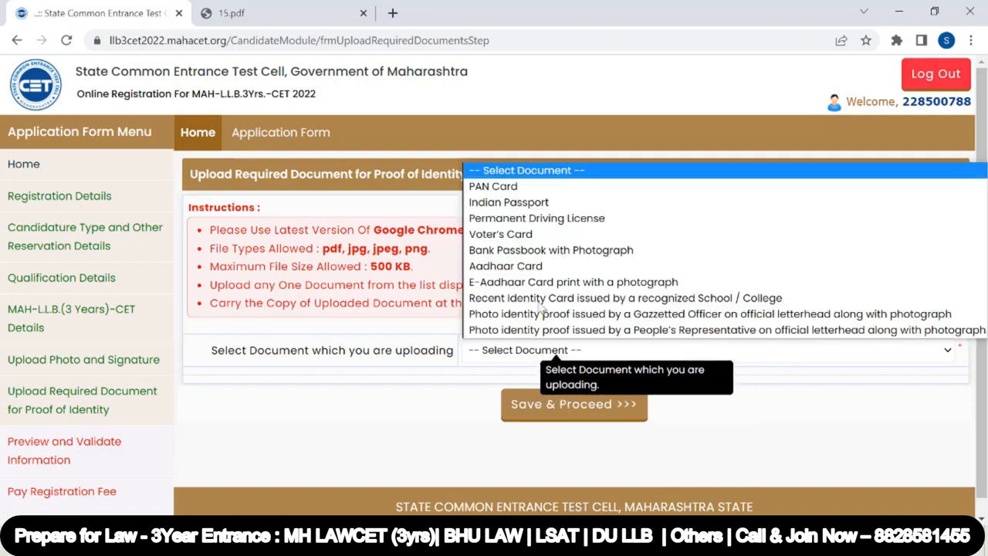
click(366, 449)
drag(369, 176, 474, 168)
click(581, 351)
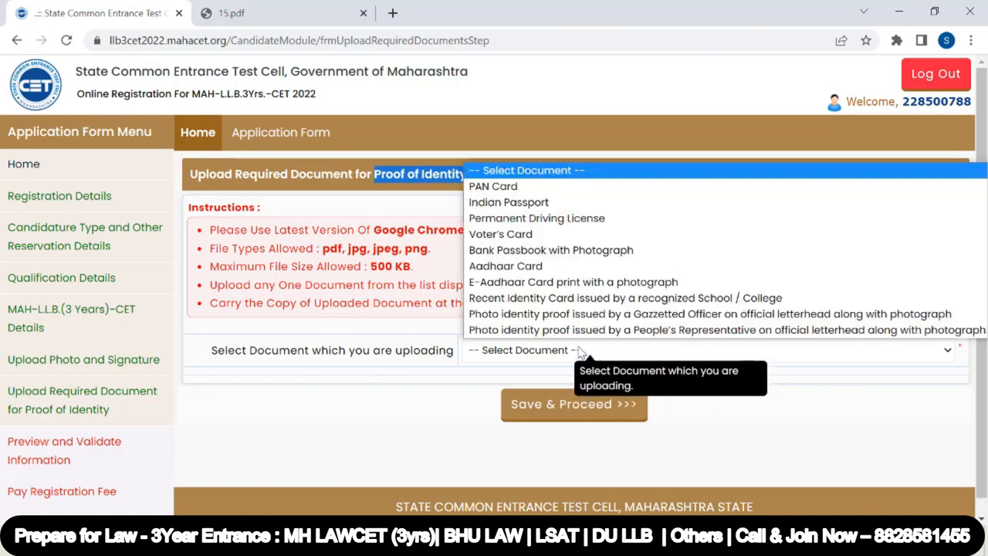
click(553, 269)
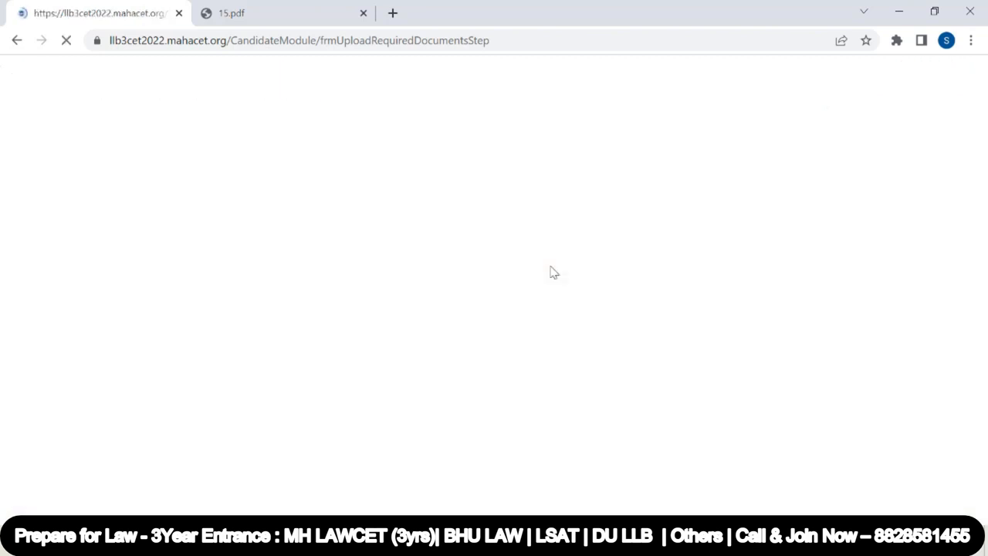
Upload the adhar image as the Aadhaar Card identity document, then save and proceed
scroll(819, 417, down, 1)
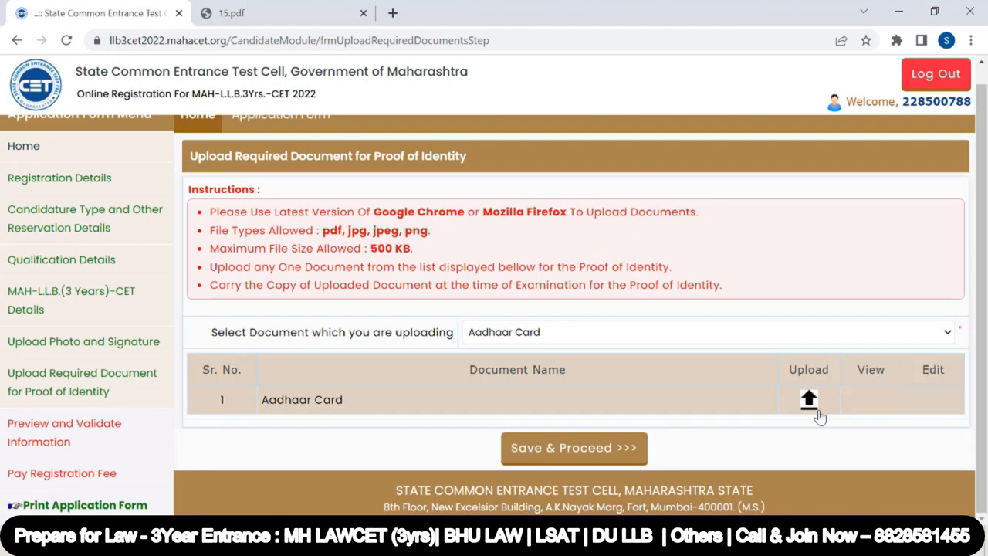
click(817, 410)
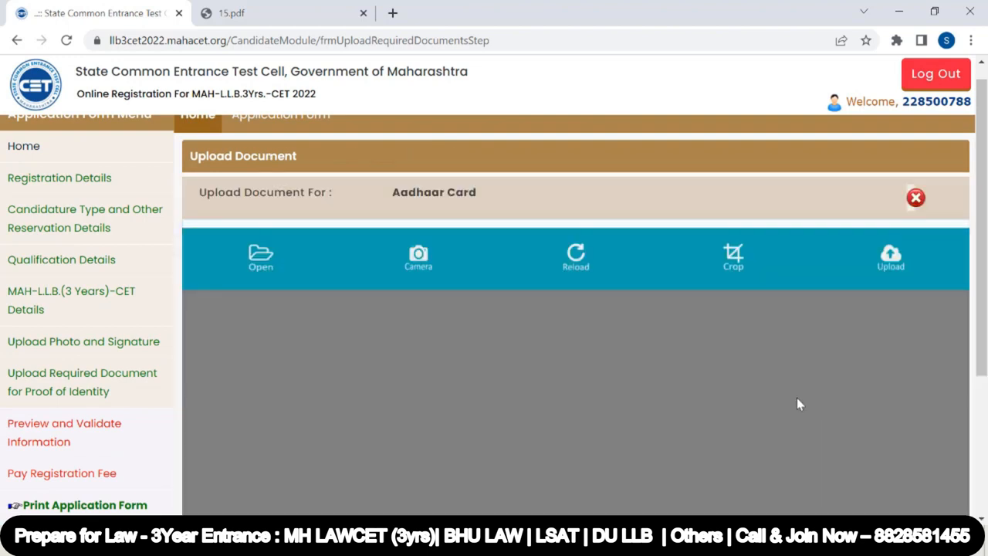
click(267, 261)
click(190, 227)
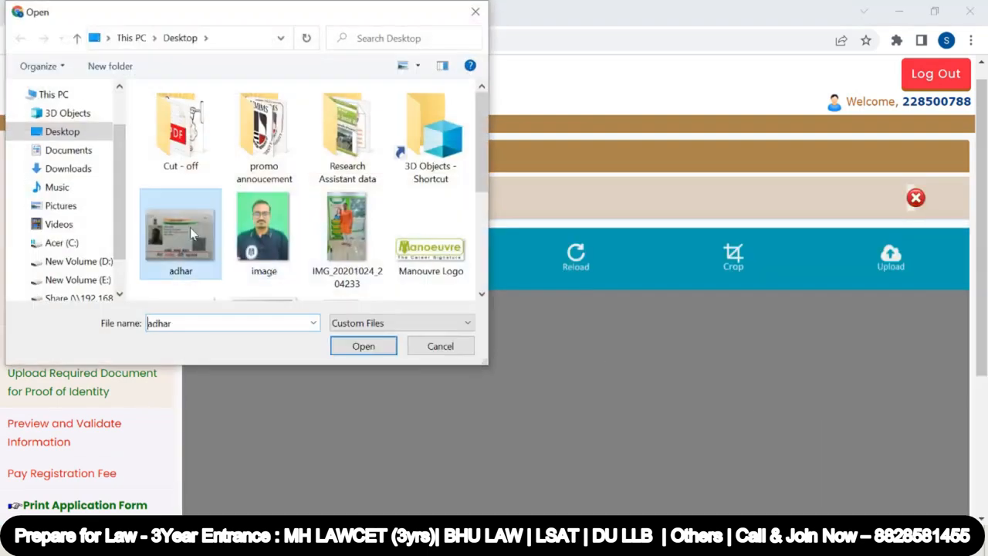
click(363, 347)
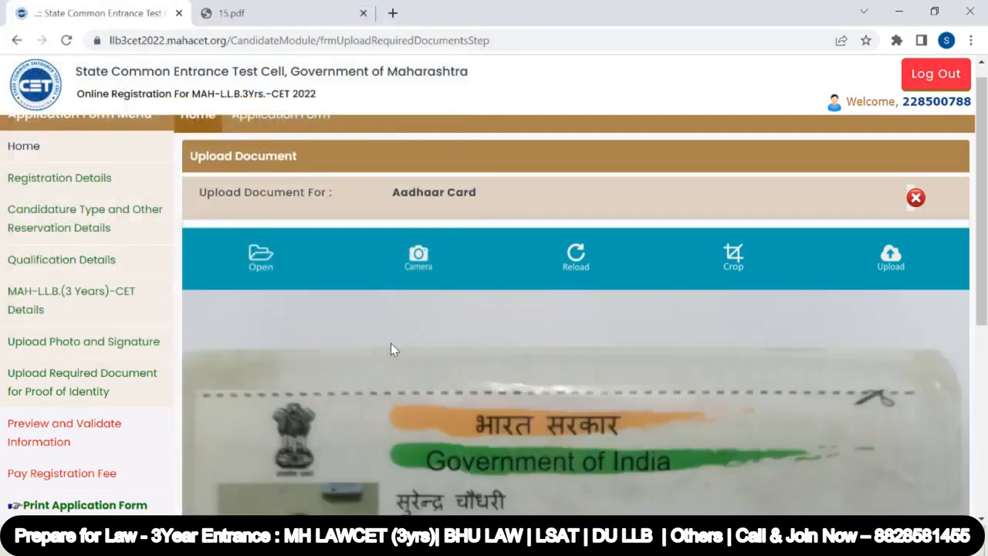
click(892, 254)
scroll(621, 429, down, 1)
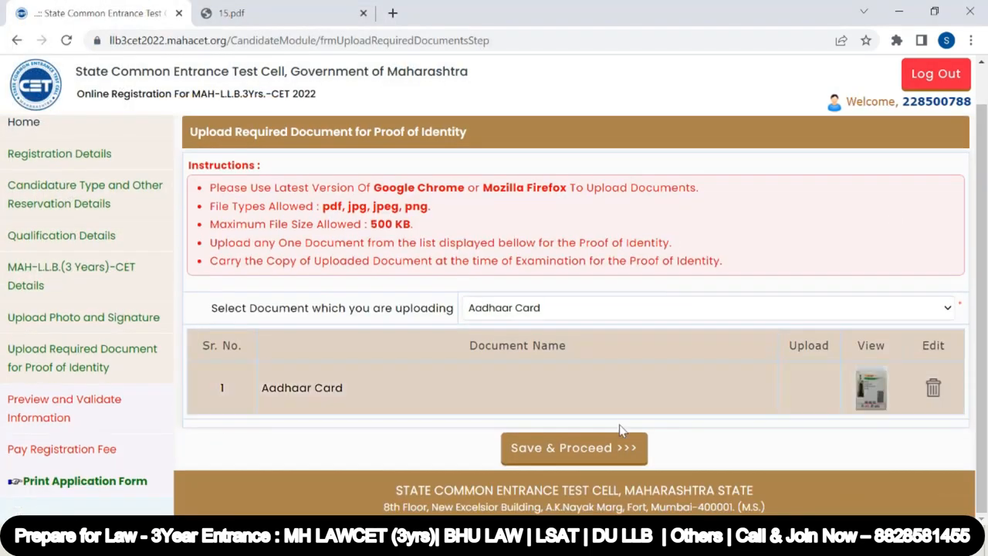
click(568, 453)
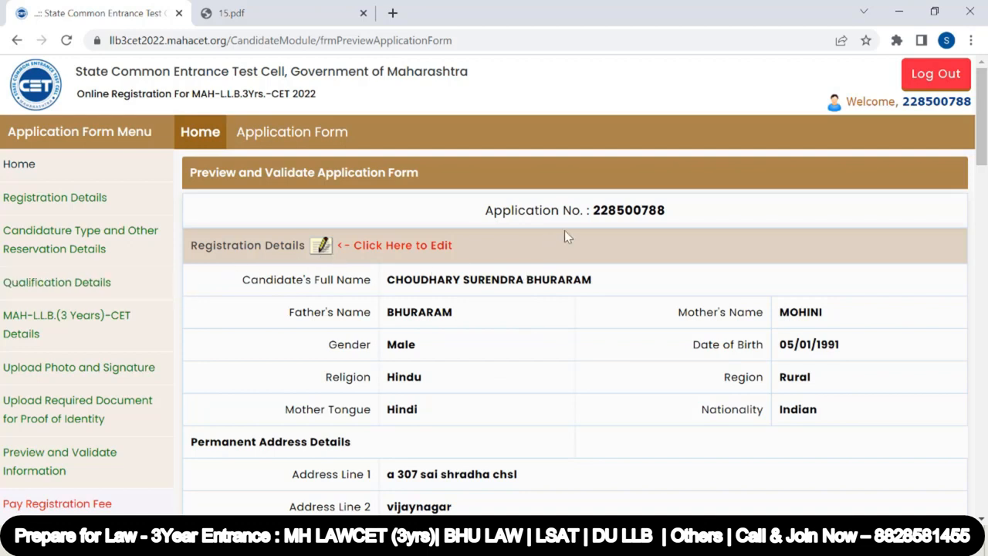
Review the application form preview, then proceed to payment and confirm the self-confirmation prompt
drag(593, 221, 672, 213)
scroll(542, 272, down, 6)
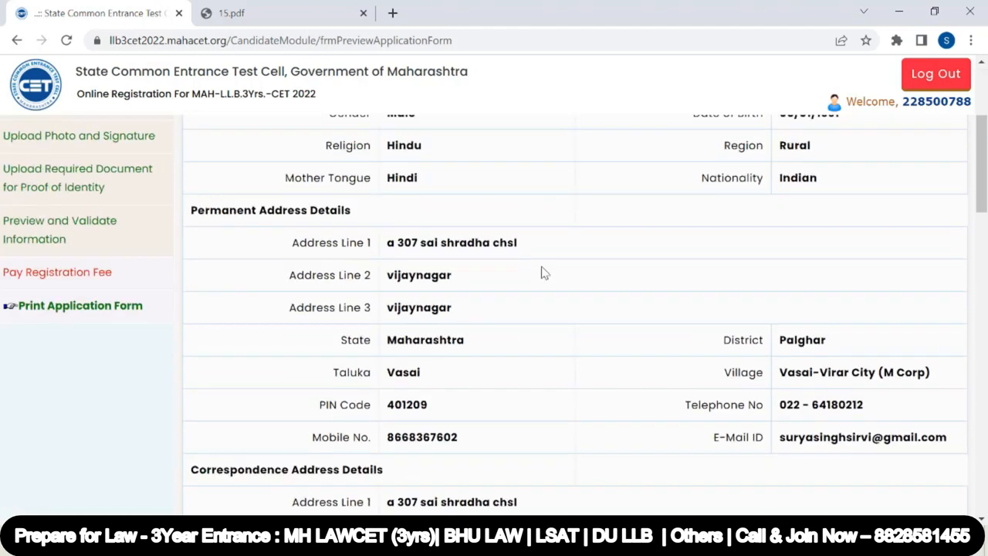
scroll(543, 272, down, 15)
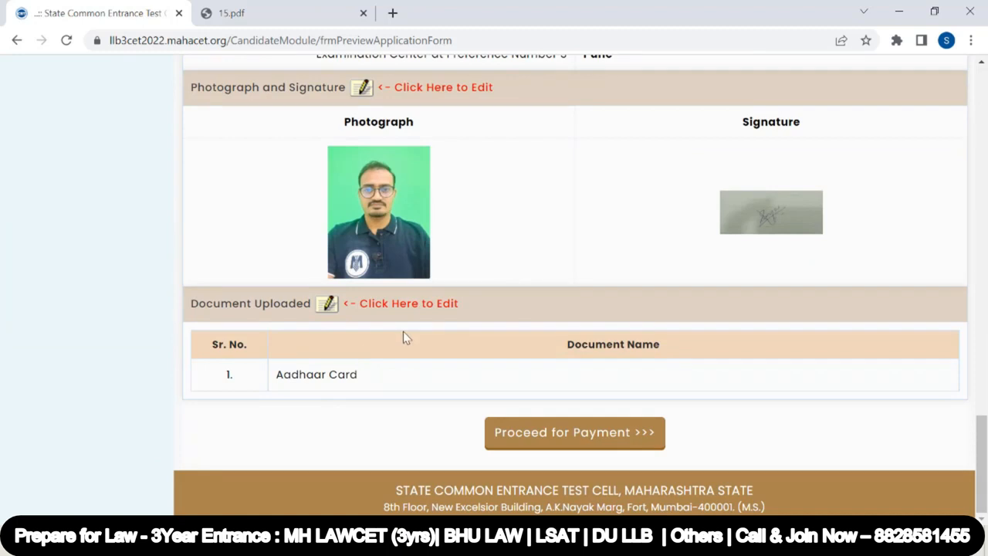
click(553, 444)
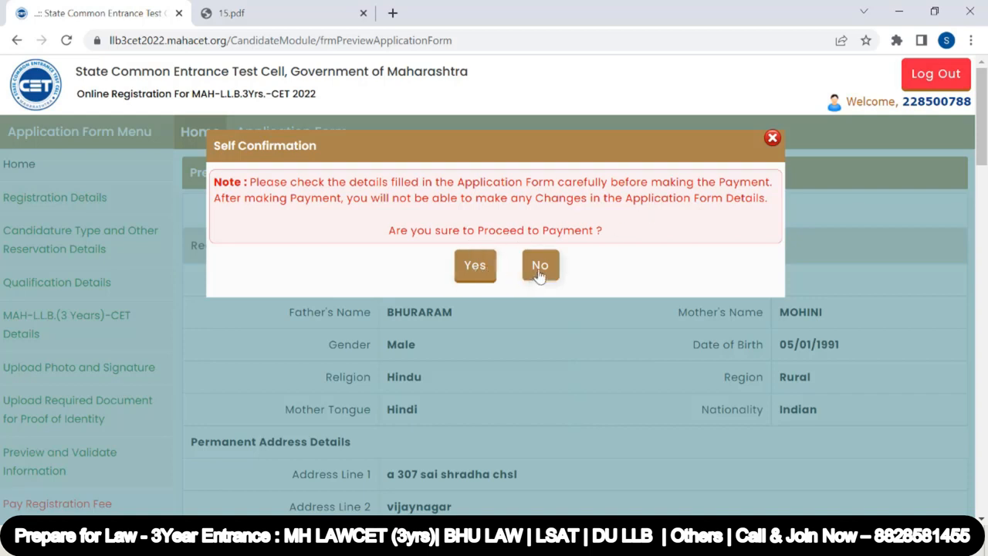
click(476, 270)
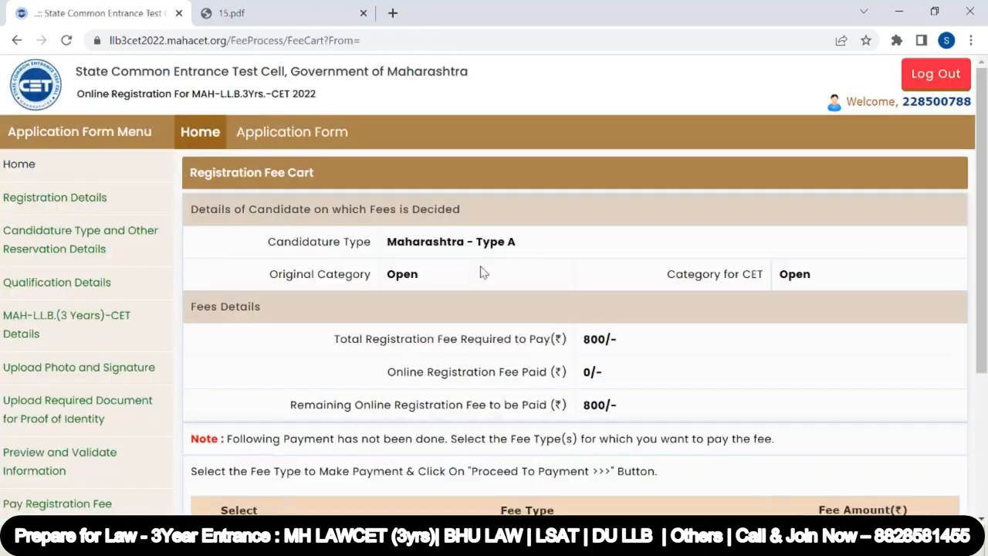
Select the Registration Fee in the fee cart and proceed to payment
drag(581, 343, 622, 352)
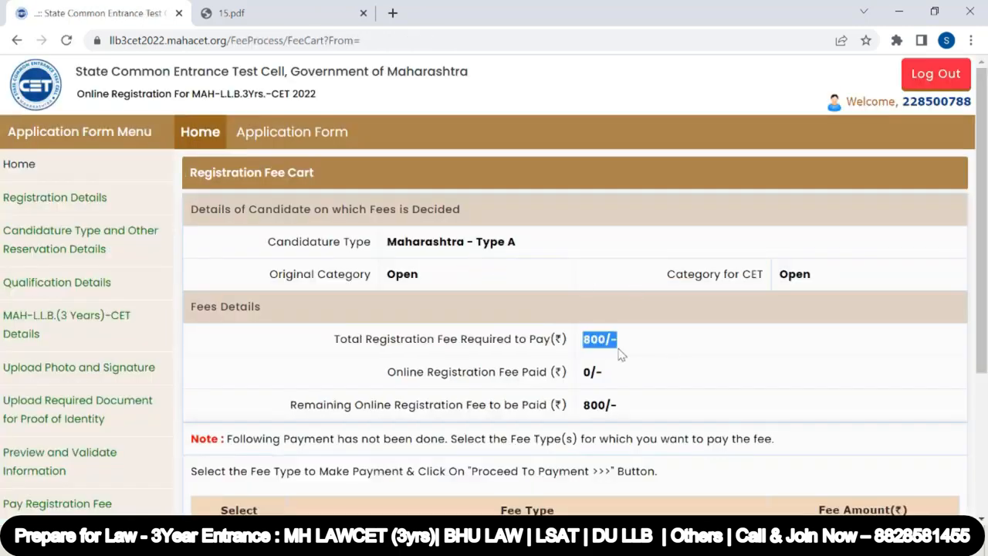
drag(815, 273, 770, 278)
click(707, 371)
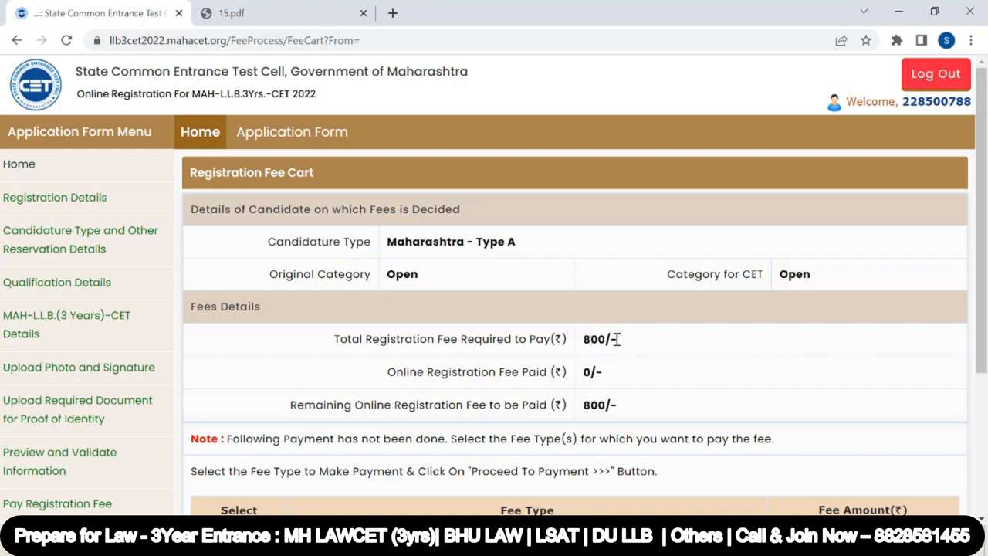
scroll(617, 340, down, 3)
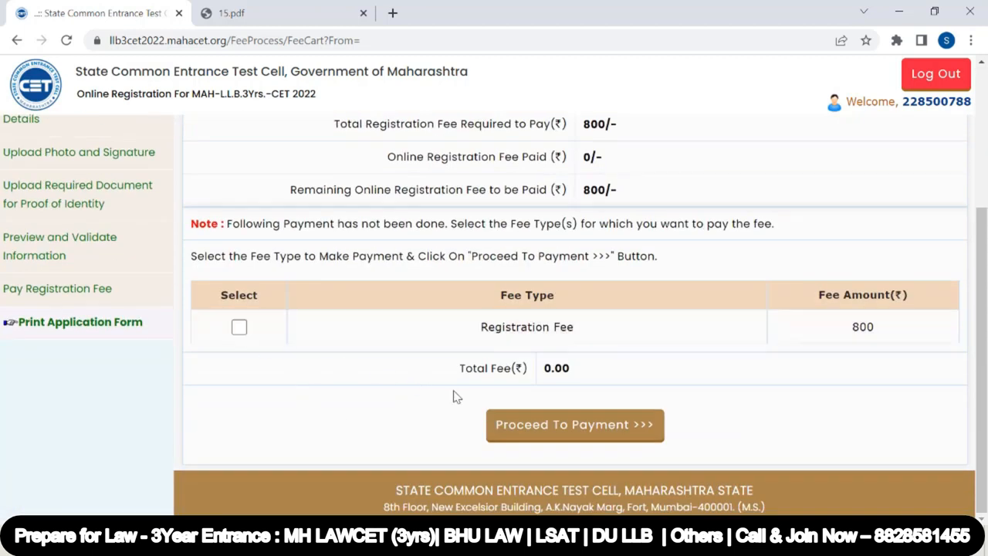
click(238, 328)
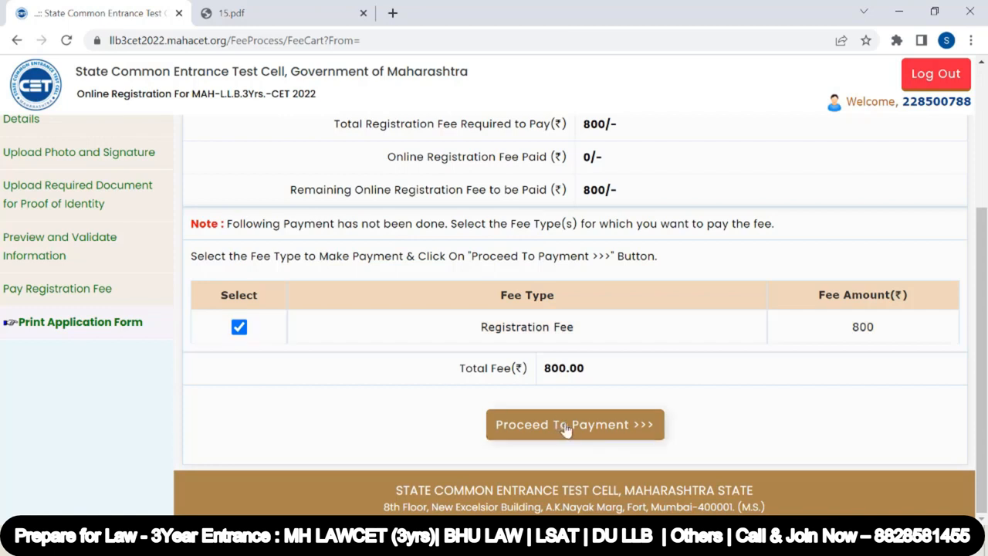
click(561, 427)
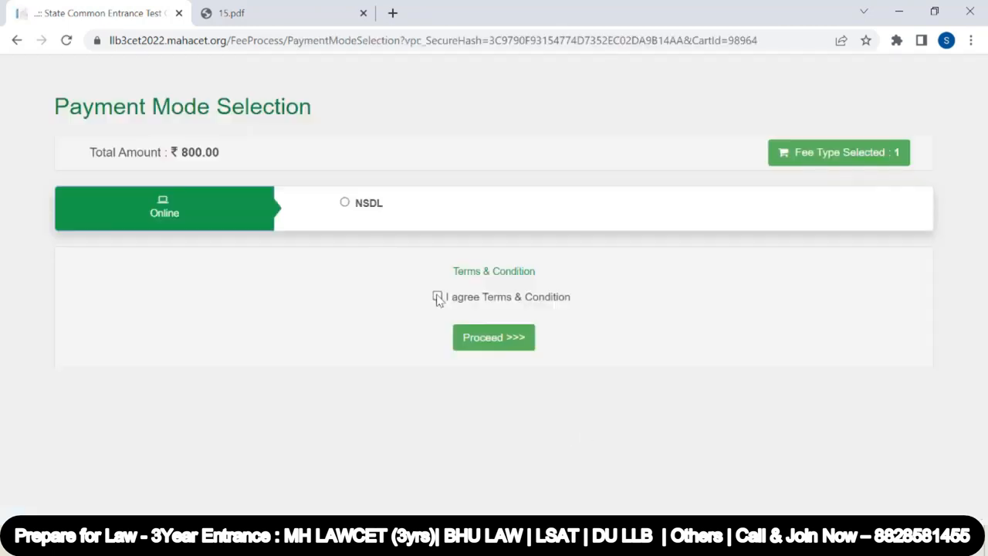
Choose NSDL as the payment mode, agree to the terms and conditions, and proceed to the payment gateway
click(345, 203)
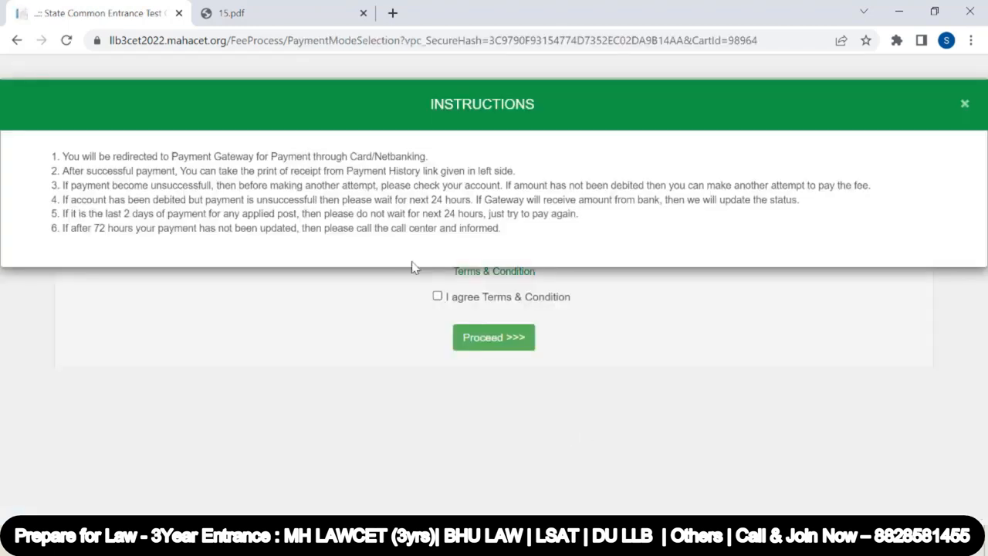
click(439, 296)
click(438, 297)
click(482, 342)
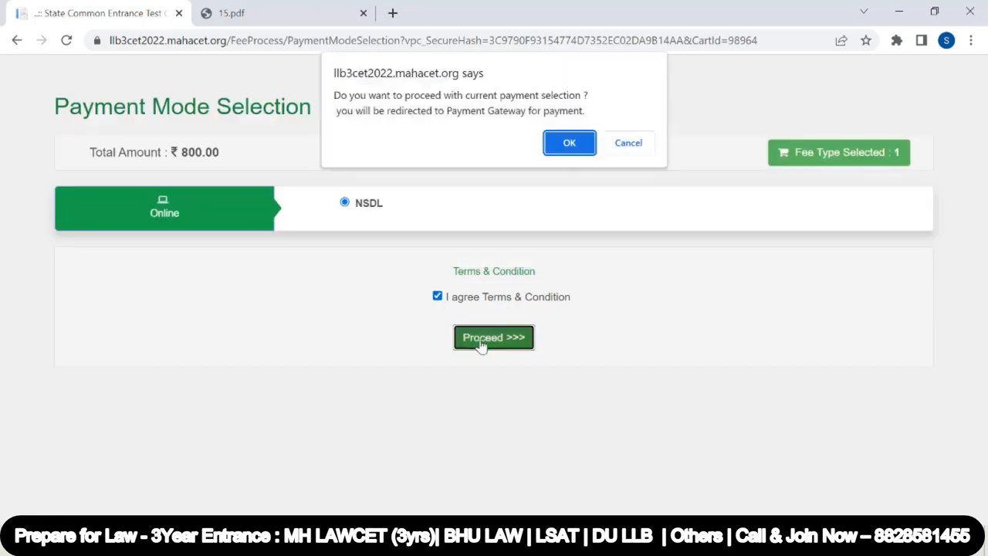
click(572, 142)
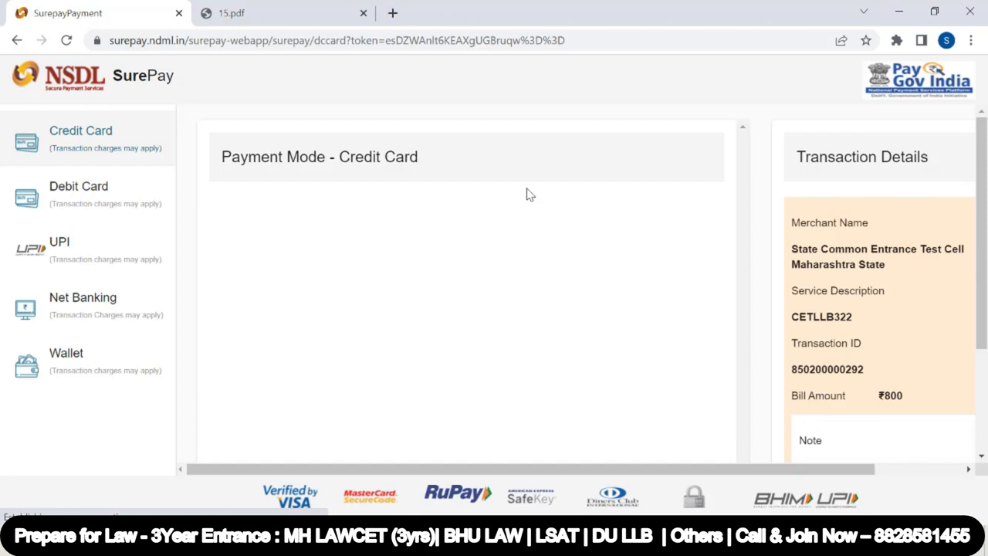
Look over the credit card payment page and the 15.pdf information brochure tab
scroll(450, 280, down, 1)
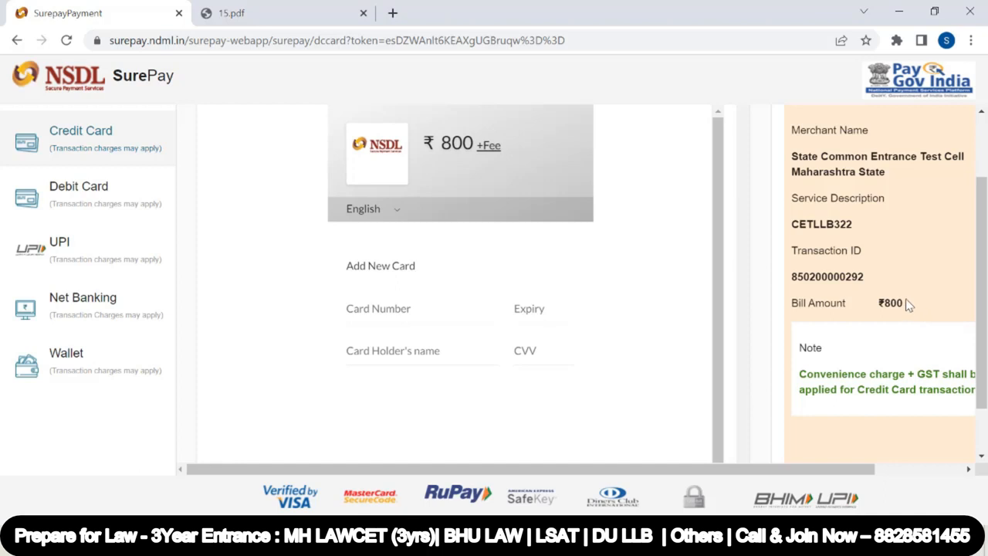
drag(908, 306, 877, 304)
scroll(637, 291, down, 1)
scroll(637, 291, up, 1)
scroll(637, 291, up, 1)
key(ctrl+Tab)
scroll(452, 270, up, 8)
scroll(453, 270, down, 9)
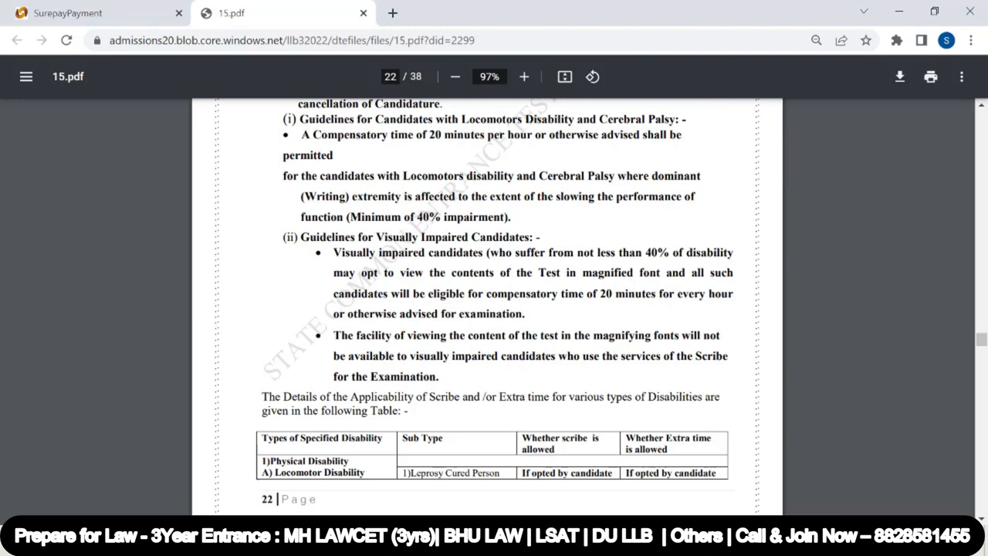